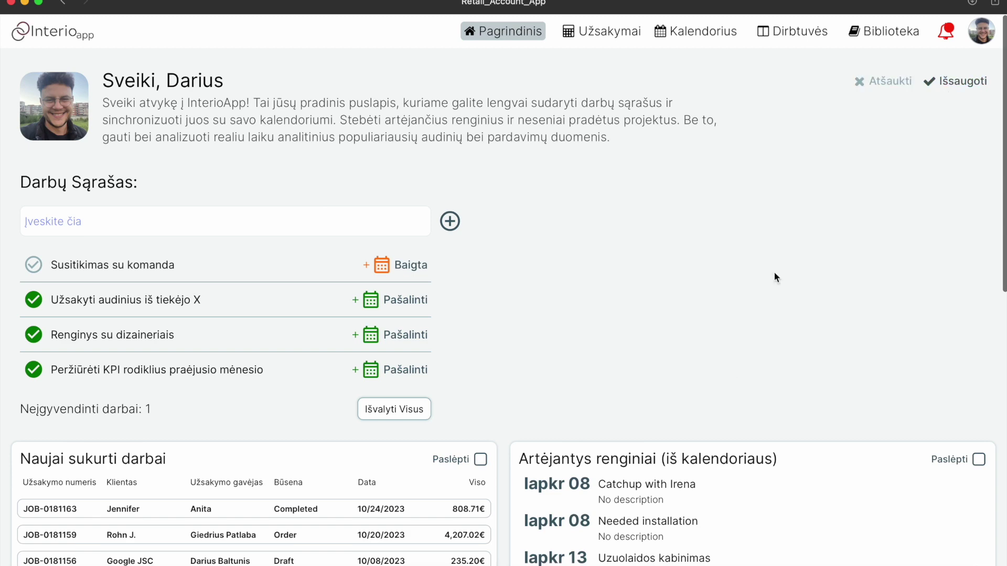
Step: Review the home page widgets in editing mode and cancel the layout editing
{"action": "scroll", "coordinate": [727, 464], "scroll_direction": "down", "scroll_amount": 5}
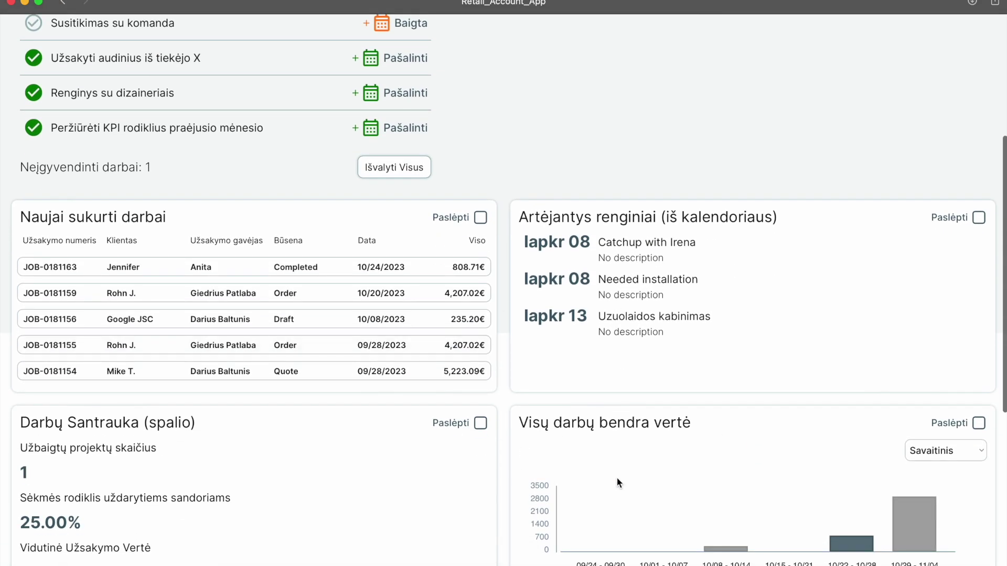
{"action": "scroll", "coordinate": [616, 477], "scroll_direction": "up", "scroll_amount": 5}
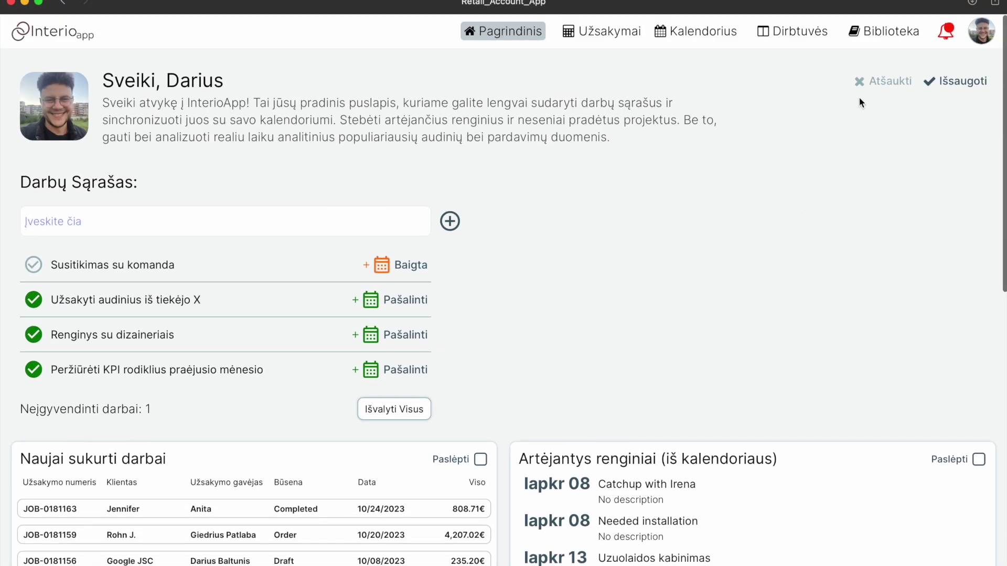
{"action": "left_click", "coordinate": [865, 86]}
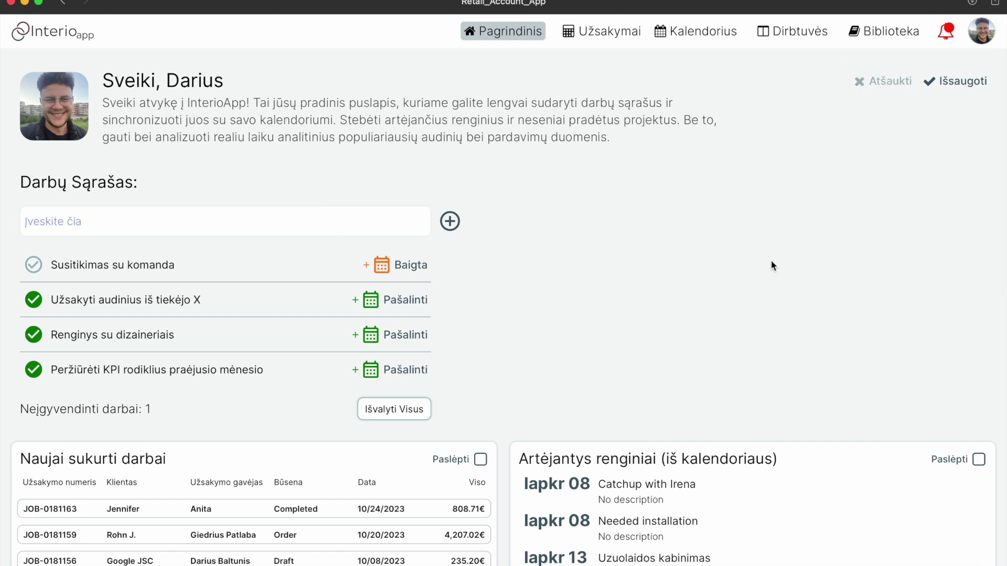
{"action": "scroll", "coordinate": [335, 333], "scroll_direction": "down", "scroll_amount": 2}
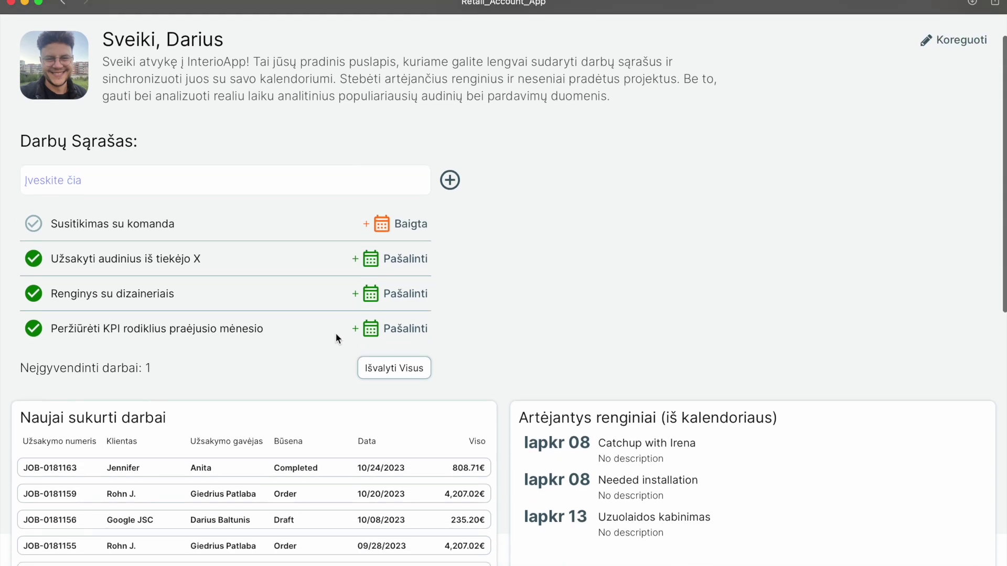
Step: Check the calendar option of the task "Susitikimas su komanda" in Darbų Sąrašas and mark the task as completed
{"action": "left_click_drag", "start_coordinate": [21, 141], "coordinate": [163, 140]}
{"action": "left_click", "coordinate": [163, 141]}
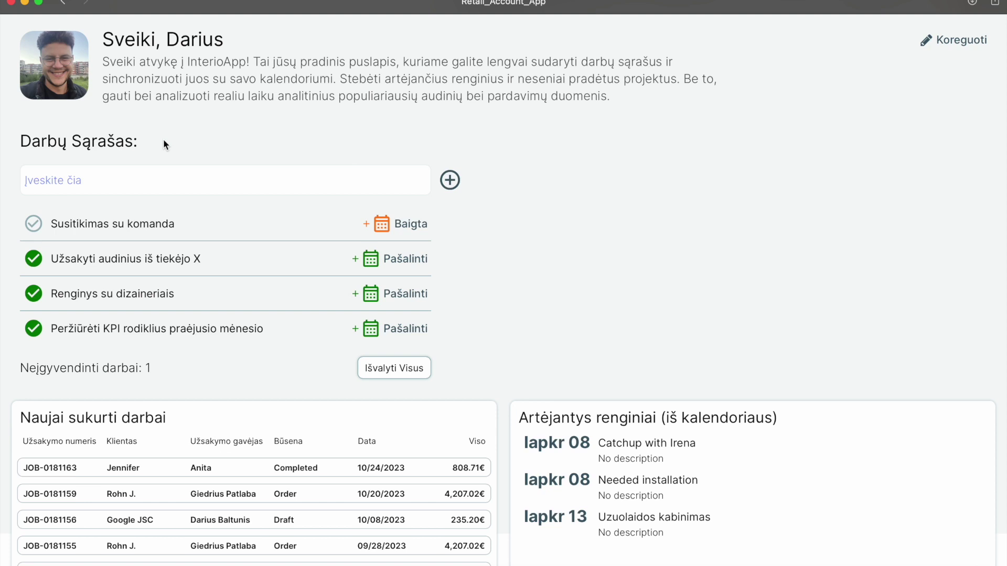
{"action": "scroll", "coordinate": [162, 140], "scroll_direction": "down", "scroll_amount": 2}
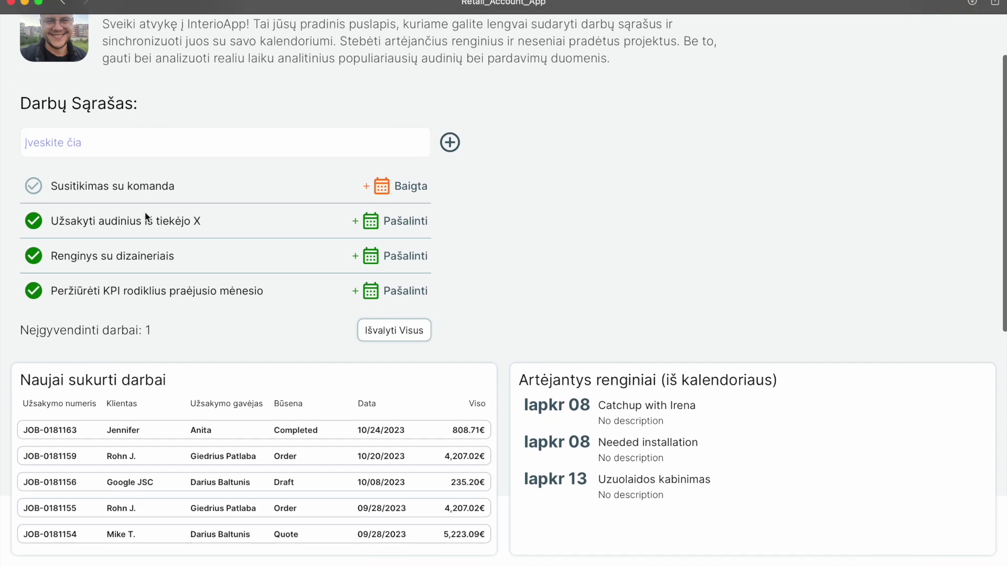
{"action": "left_click", "coordinate": [379, 189]}
{"action": "left_click", "coordinate": [515, 208]}
{"action": "left_click", "coordinate": [33, 188]}
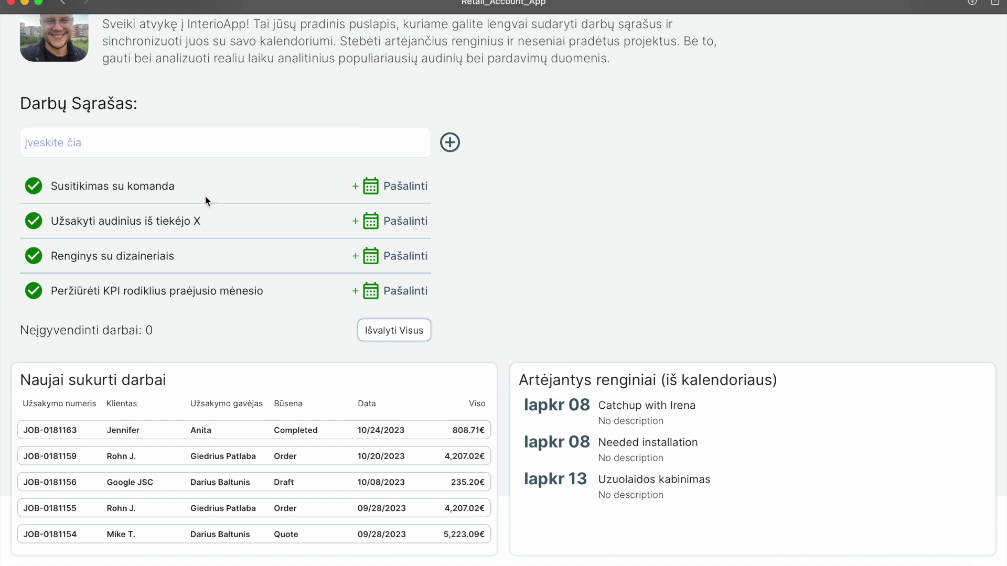
Step: Remove all four completed tasks from the Darbų Sąrašas to-do list
{"action": "left_click", "coordinate": [414, 189]}
{"action": "left_click", "coordinate": [414, 189]}
{"action": "left_click", "coordinate": [413, 189]}
{"action": "left_click", "coordinate": [414, 189]}
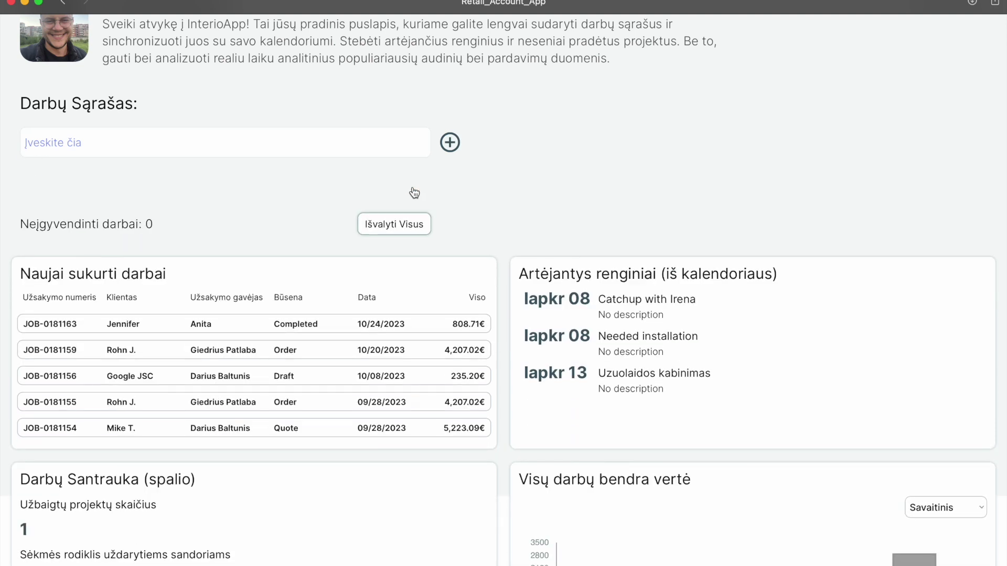
Step: Look through the home page's upcoming events, job summary, total value chart and most used fabrics
{"action": "scroll", "coordinate": [499, 184], "scroll_direction": "down", "scroll_amount": 3}
{"action": "left_click_drag", "start_coordinate": [515, 173], "coordinate": [798, 179]}
{"action": "left_click", "coordinate": [799, 179]}
{"action": "scroll", "coordinate": [798, 179], "scroll_direction": "down", "scroll_amount": 5}
{"action": "scroll", "coordinate": [798, 179], "scroll_direction": "down", "scroll_amount": 2}
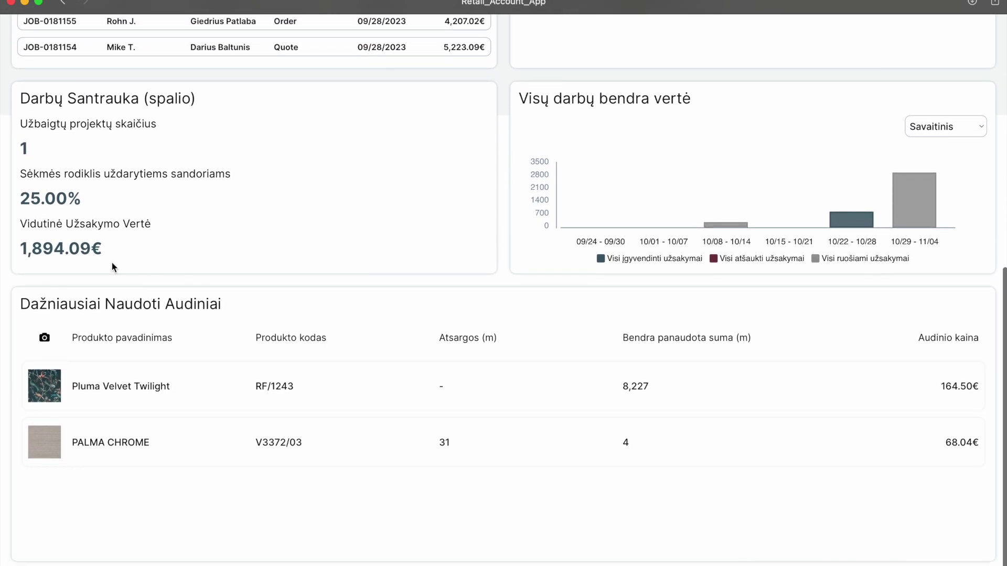
{"action": "left_click_drag", "start_coordinate": [20, 309], "coordinate": [241, 311]}
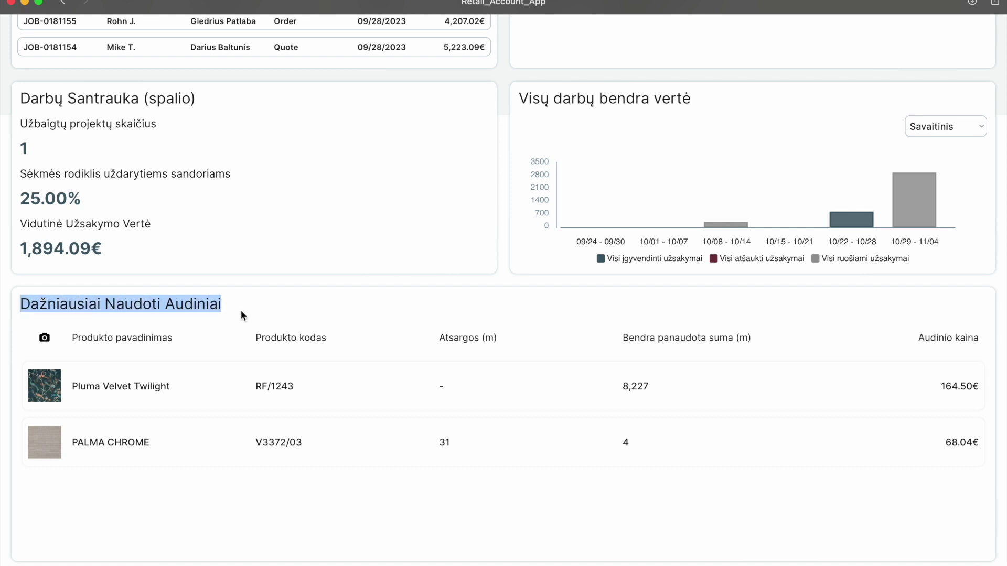
{"action": "left_click", "coordinate": [241, 309]}
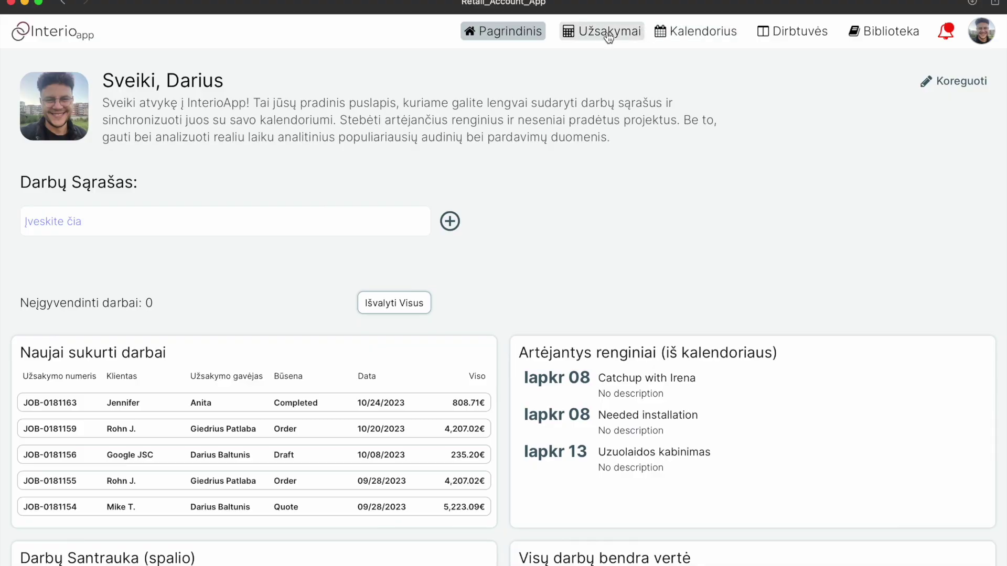
Step: Open the orders overview (Užsakymai) and examine the order list and the calendar event markers of JOB-0180 and JOB-0176
{"action": "left_click", "coordinate": [609, 35]}
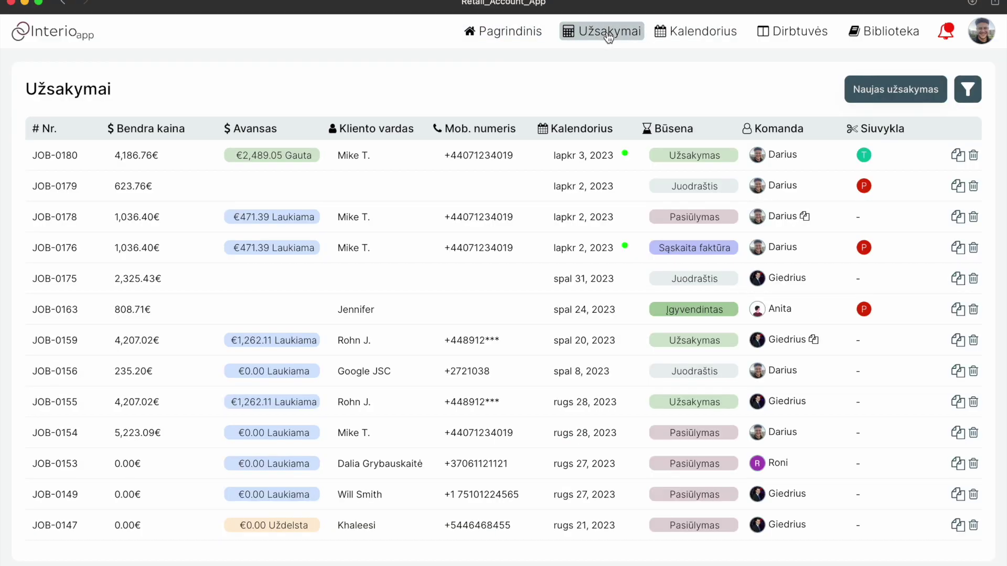
{"action": "scroll", "coordinate": [634, 270], "scroll_direction": "down", "scroll_amount": 5}
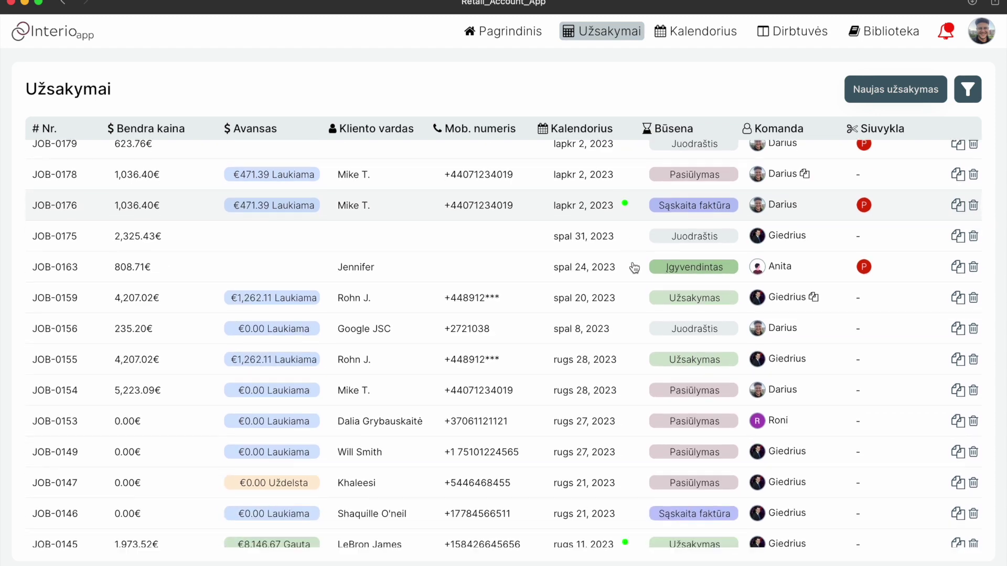
{"action": "scroll", "coordinate": [635, 267], "scroll_direction": "up", "scroll_amount": 5}
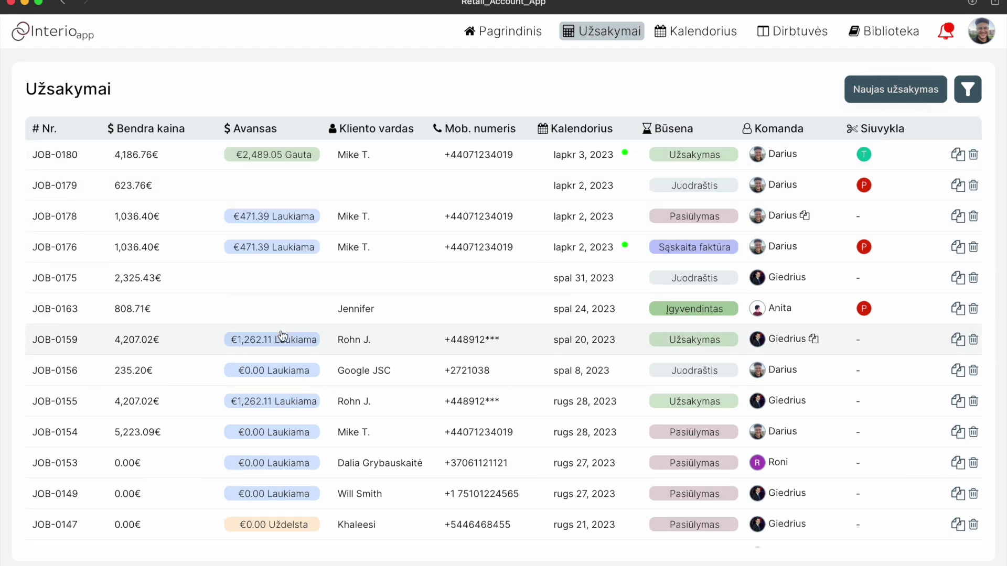
{"action": "scroll", "coordinate": [283, 338], "scroll_direction": "down", "scroll_amount": 3}
{"action": "scroll", "coordinate": [279, 420], "scroll_direction": "up", "scroll_amount": 3}
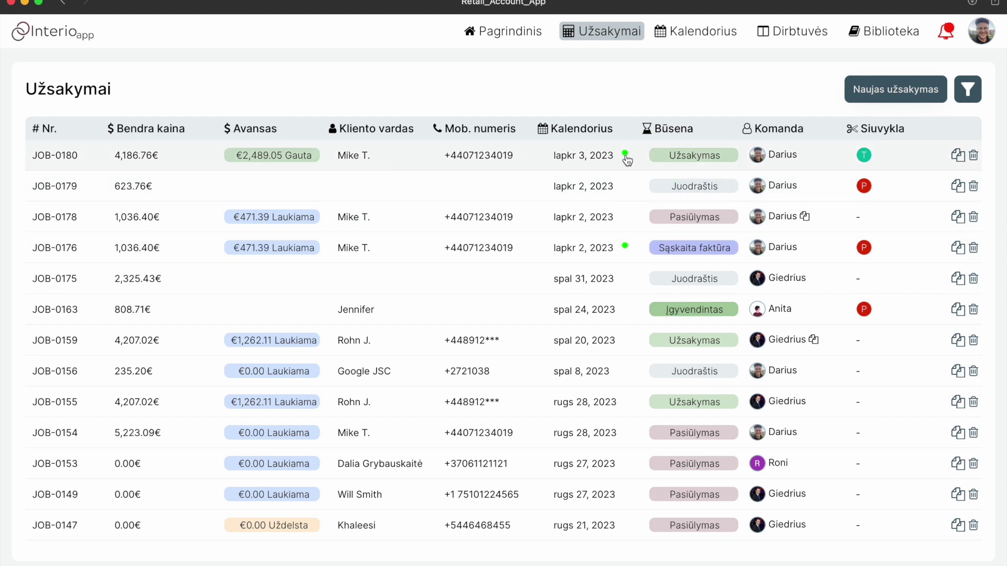
{"action": "mouse_move", "coordinate": [628, 159]}
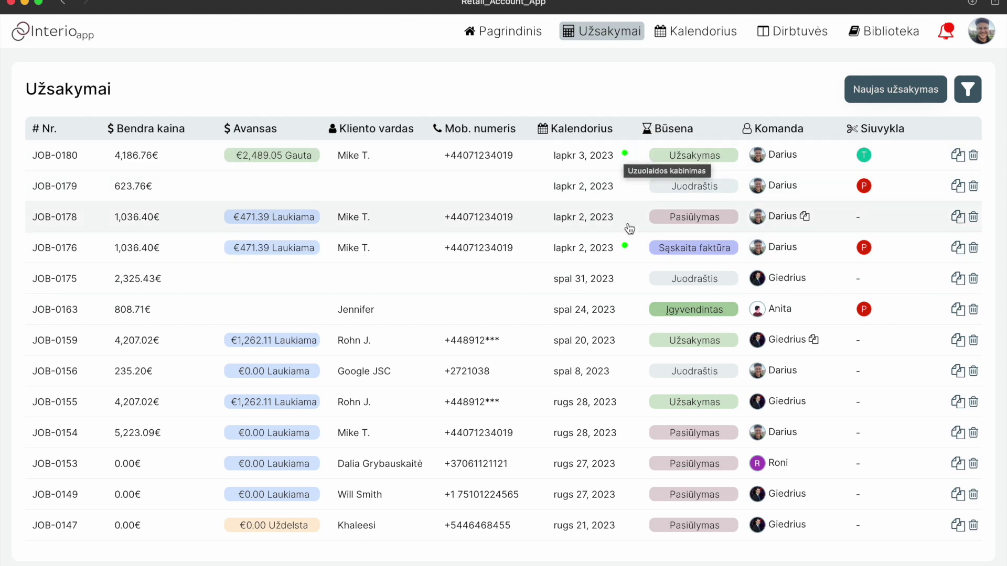
{"action": "mouse_move", "coordinate": [627, 250]}
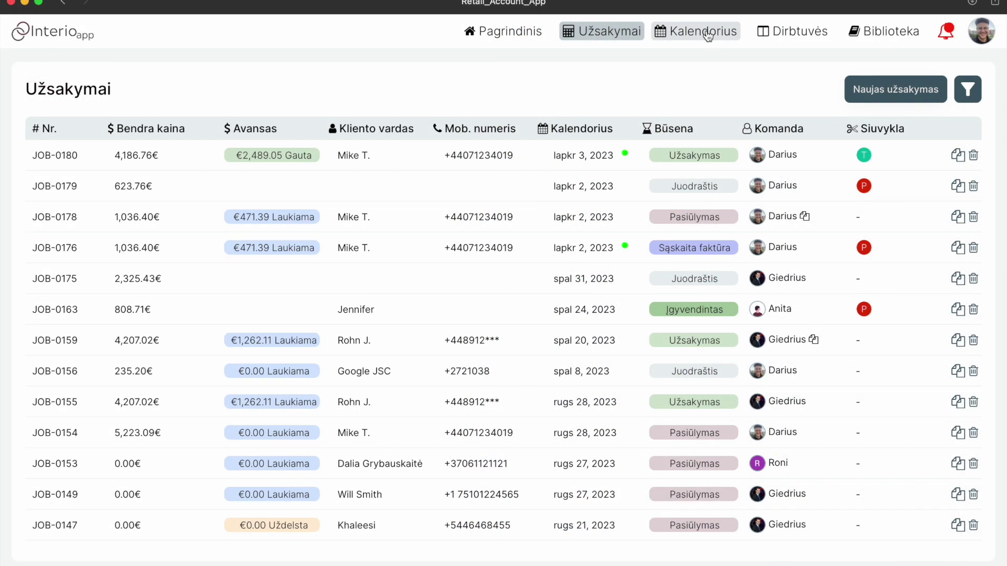
Step: Open the calendar (Kalendorius) and view its options for adding events and for assigning calendars
{"action": "left_click", "coordinate": [707, 34]}
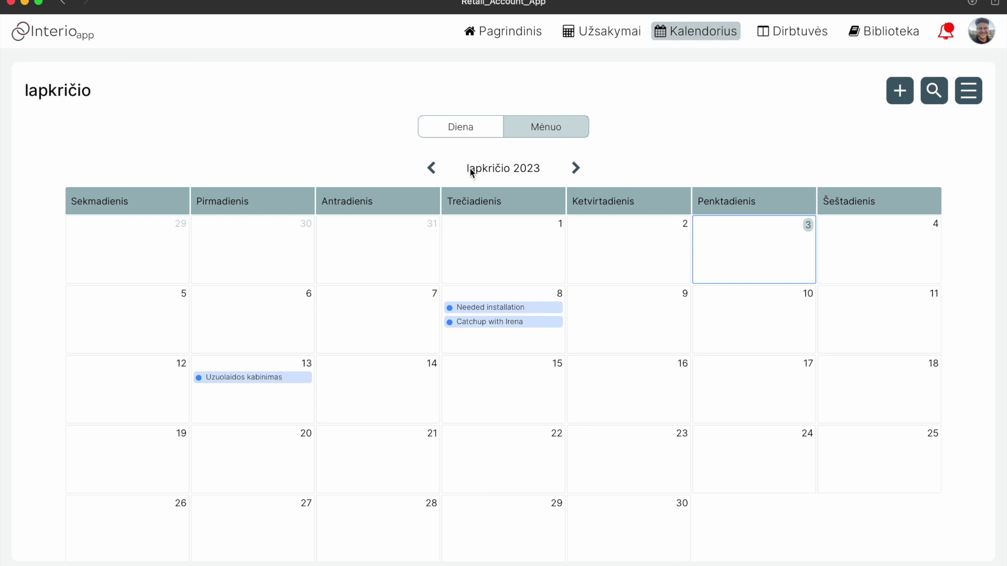
{"action": "left_click", "coordinate": [904, 95]}
{"action": "left_click", "coordinate": [967, 92]}
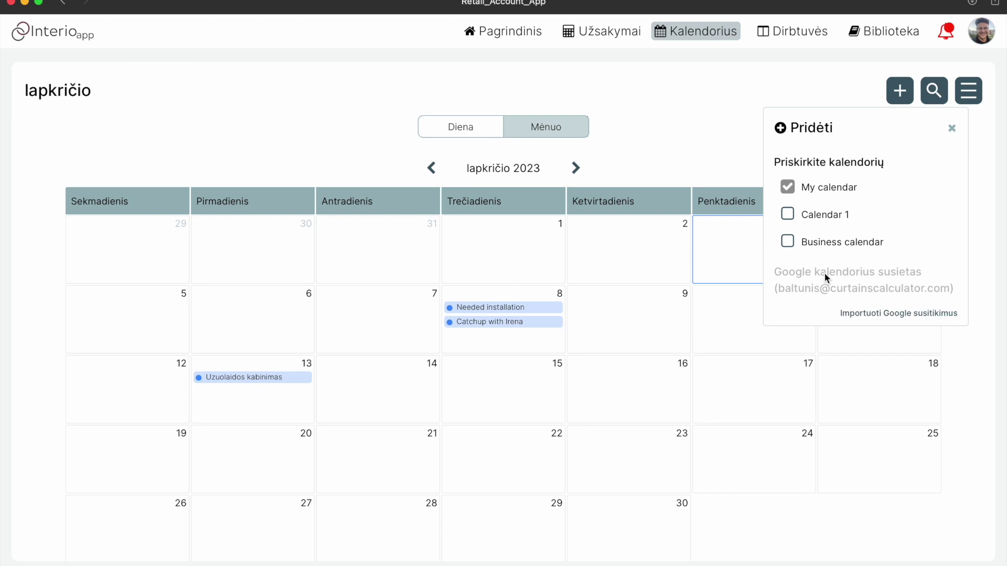
{"action": "left_click", "coordinate": [718, 90]}
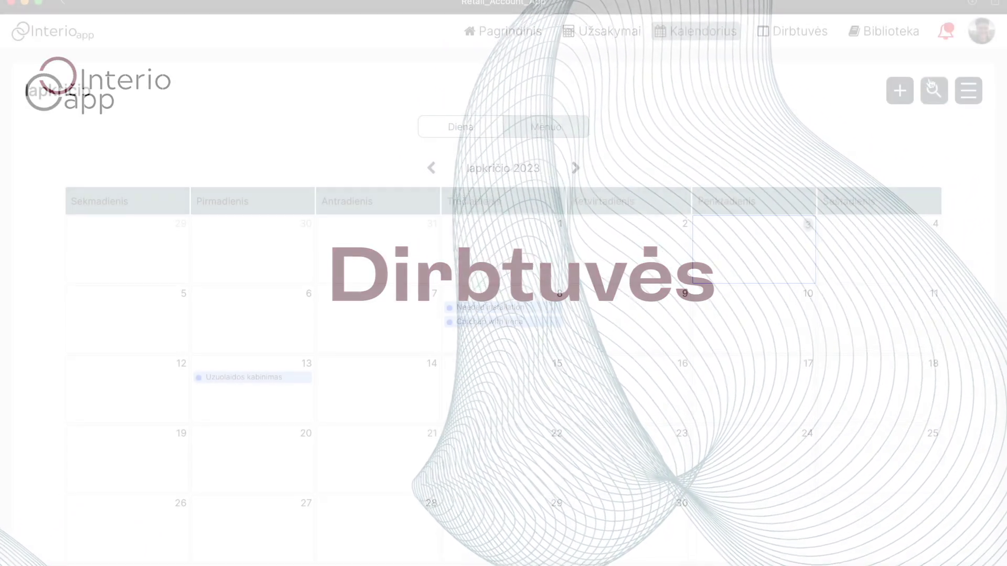
Step: Open the workshops (Dirbtuvės) and look through all columns of the Testing 1 board
{"action": "left_click", "coordinate": [773, 41]}
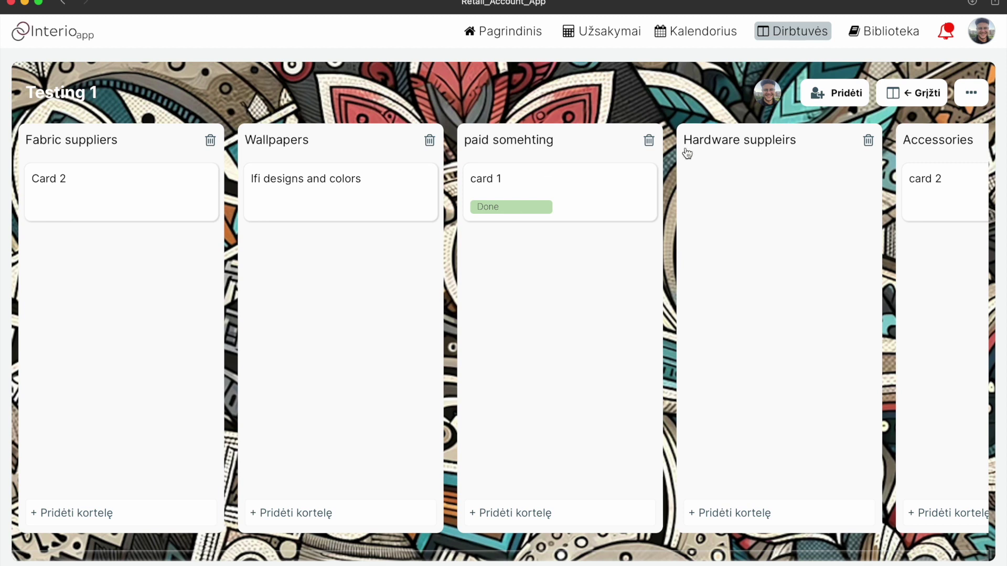
{"action": "scroll", "coordinate": [687, 153], "scroll_direction": "right", "scroll_amount": 8}
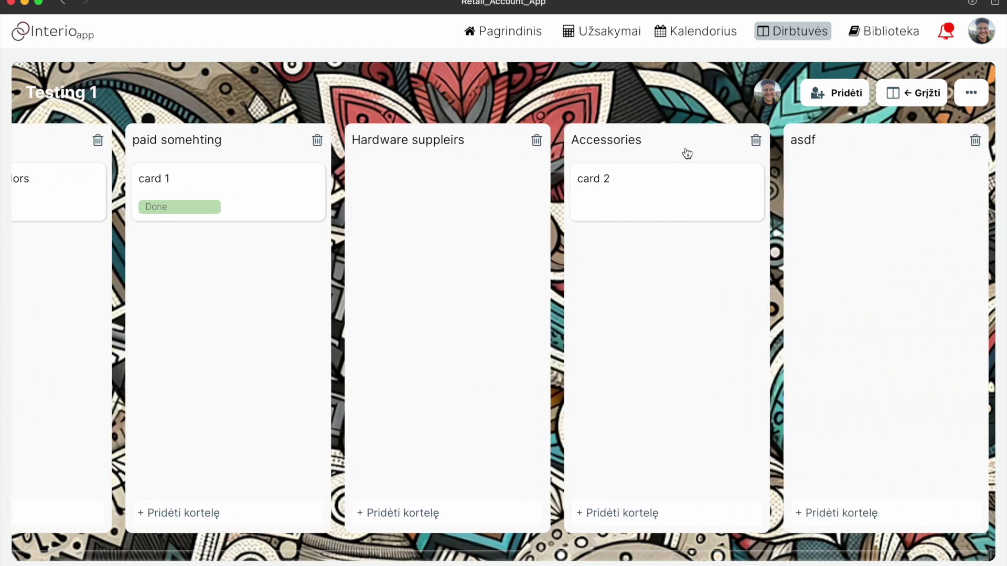
{"action": "scroll", "coordinate": [687, 153], "scroll_direction": "left", "scroll_amount": 8}
{"action": "scroll", "coordinate": [687, 153], "scroll_direction": "right", "scroll_amount": 1}
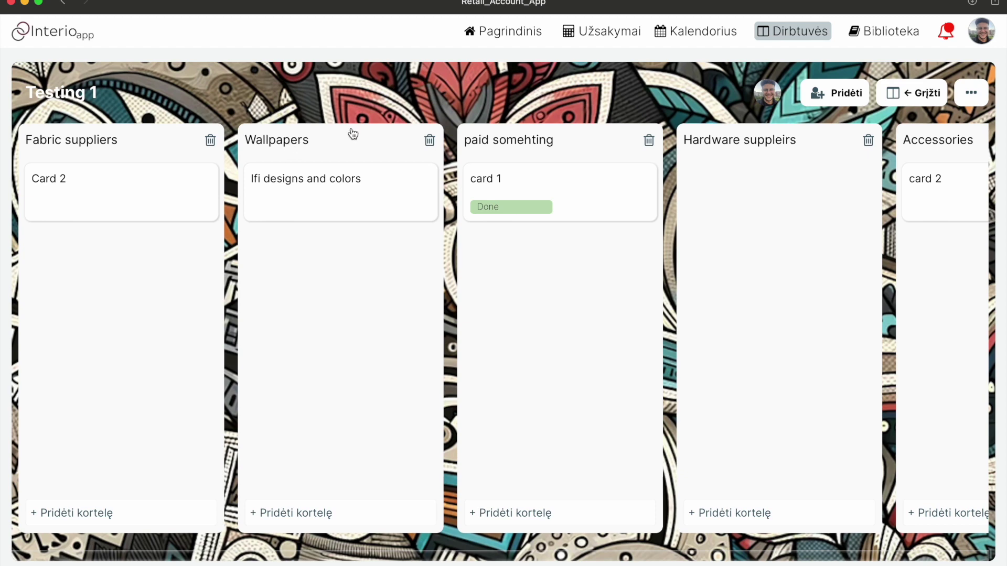
{"action": "scroll", "coordinate": [605, 150], "scroll_direction": "right", "scroll_amount": 4}
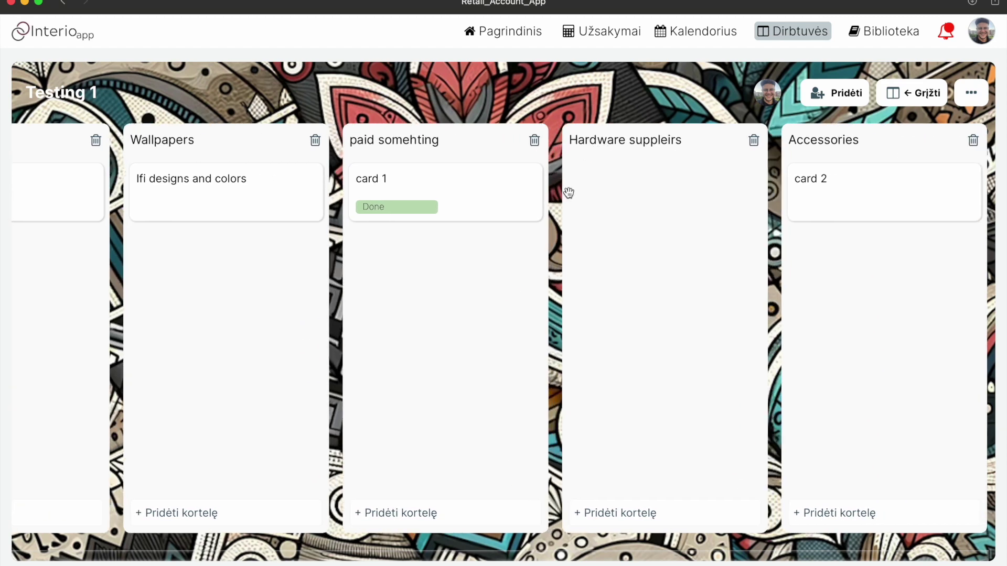
{"action": "scroll", "coordinate": [623, 263], "scroll_direction": "right", "scroll_amount": 4}
{"action": "scroll", "coordinate": [623, 262], "scroll_direction": "left", "scroll_amount": 8}
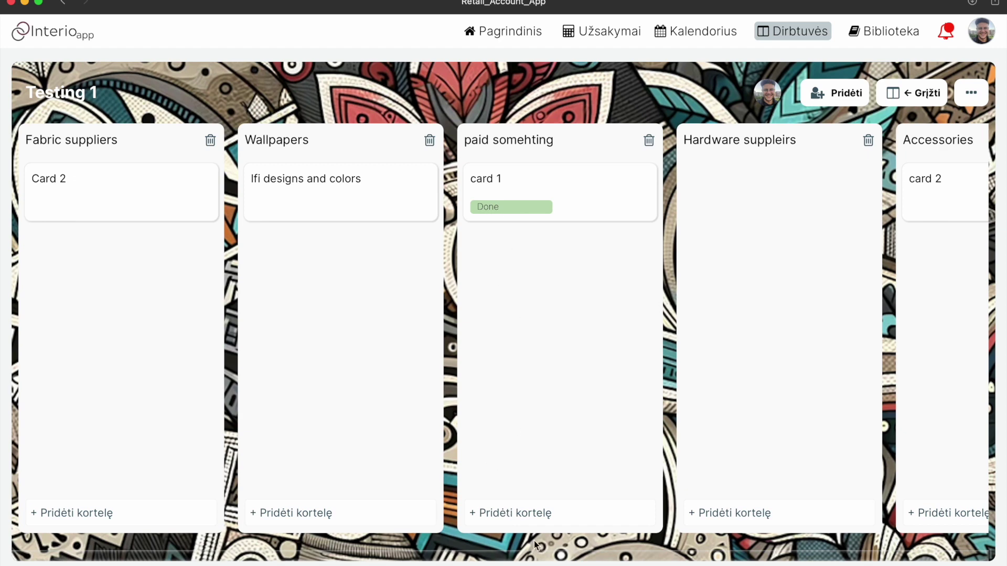
Step: Open the details of "card 1" in the "paid somehting" column, check its status options and comment field, and close it
{"action": "left_click", "coordinate": [550, 182]}
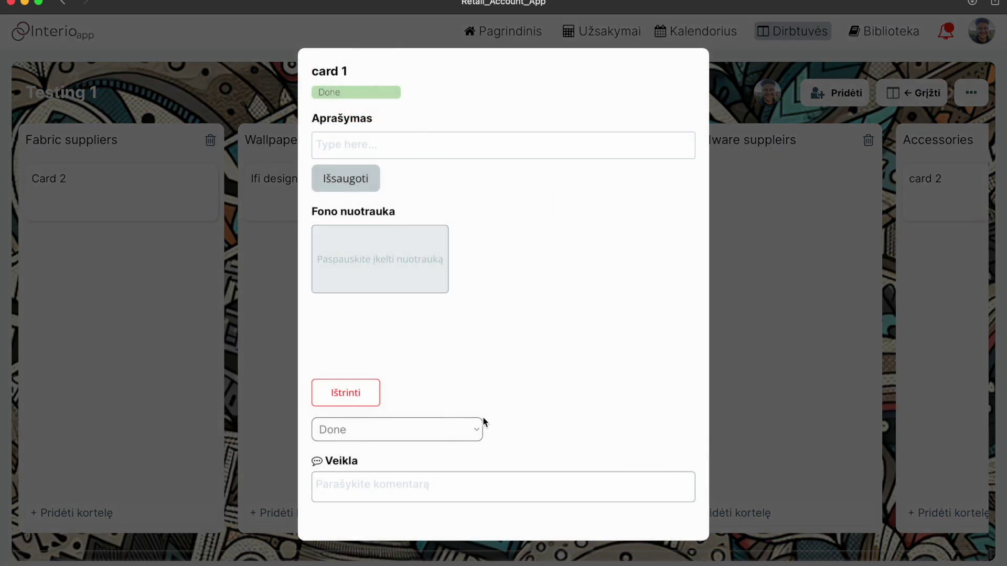
{"action": "left_click", "coordinate": [405, 431]}
{"action": "left_click", "coordinate": [549, 417]}
{"action": "left_click", "coordinate": [357, 486]}
{"action": "left_click", "coordinate": [277, 262]}
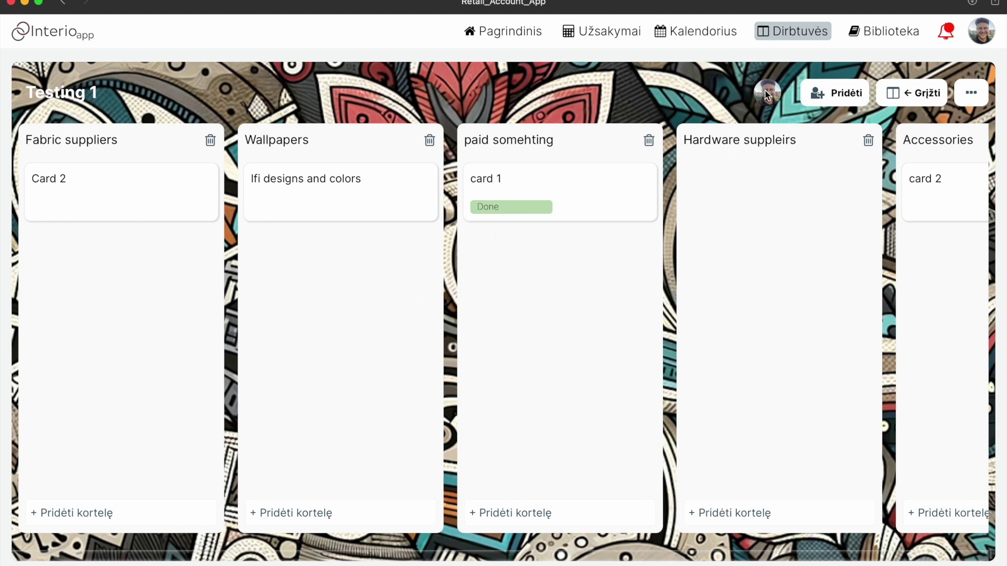
Step: View the board's member option, return to the overview of all workshops and reopen the Testing 1 board
{"action": "left_click", "coordinate": [841, 93]}
{"action": "left_click", "coordinate": [904, 104]}
{"action": "scroll", "coordinate": [479, 350], "scroll_direction": "down", "scroll_amount": 2}
{"action": "scroll", "coordinate": [480, 350], "scroll_direction": "up", "scroll_amount": 2}
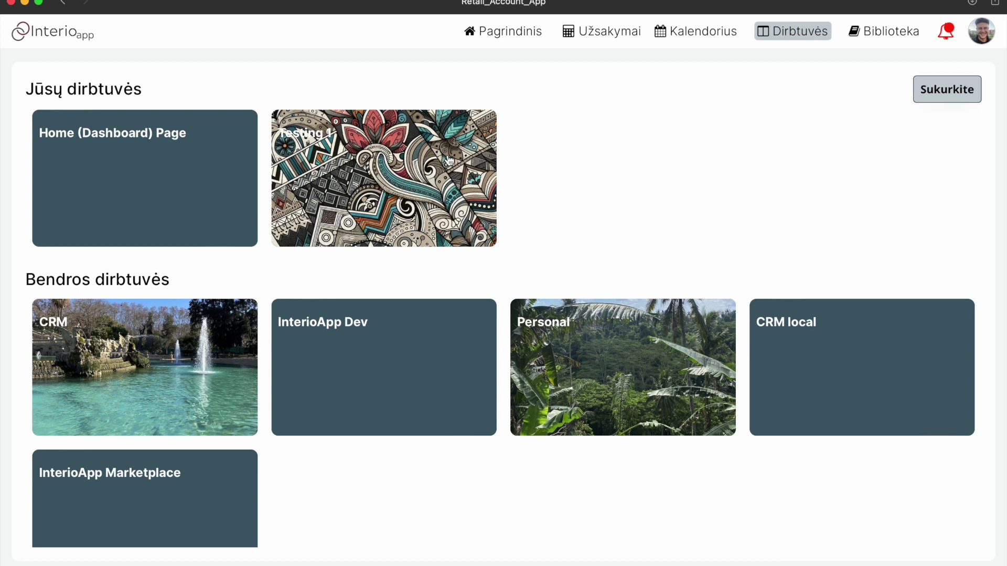
{"action": "left_click", "coordinate": [387, 164]}
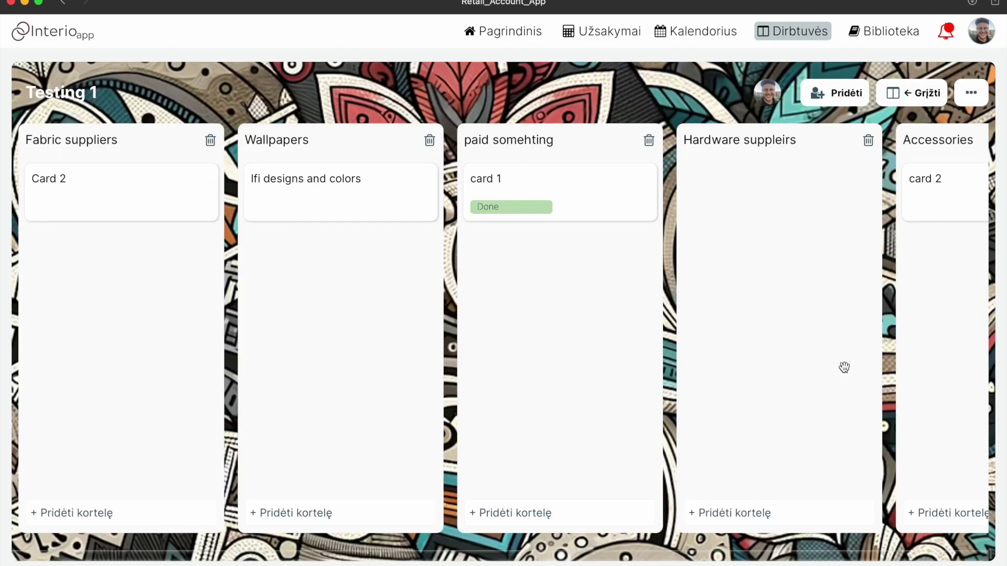
{"action": "scroll", "coordinate": [530, 253], "scroll_direction": "right", "scroll_amount": 8}
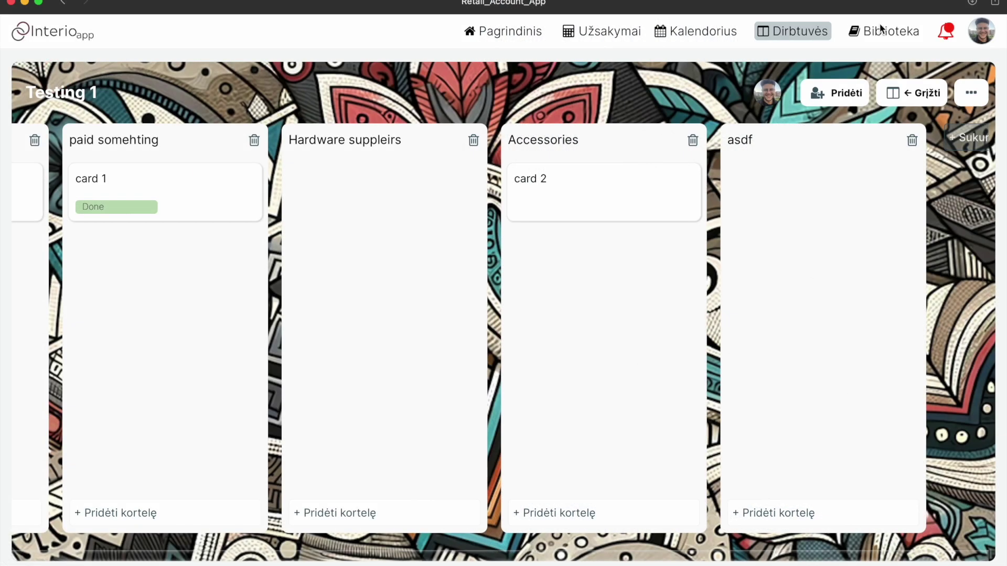
Step: Open the fabric library (Biblioteka) and show the fabric brands (Audinio prekės ženklas) in list view
{"action": "left_click", "coordinate": [882, 33]}
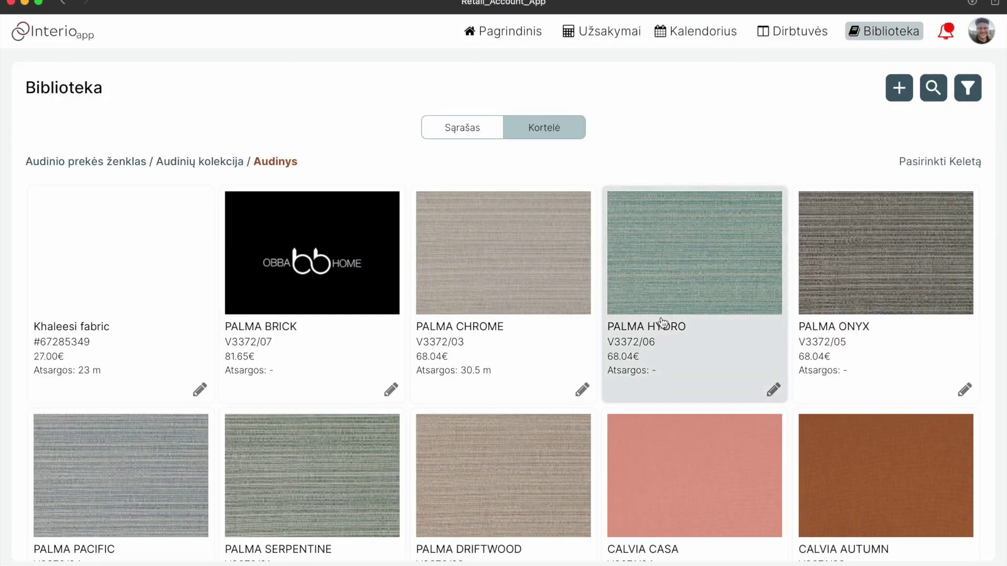
{"action": "scroll", "coordinate": [663, 322], "scroll_direction": "down", "scroll_amount": 10}
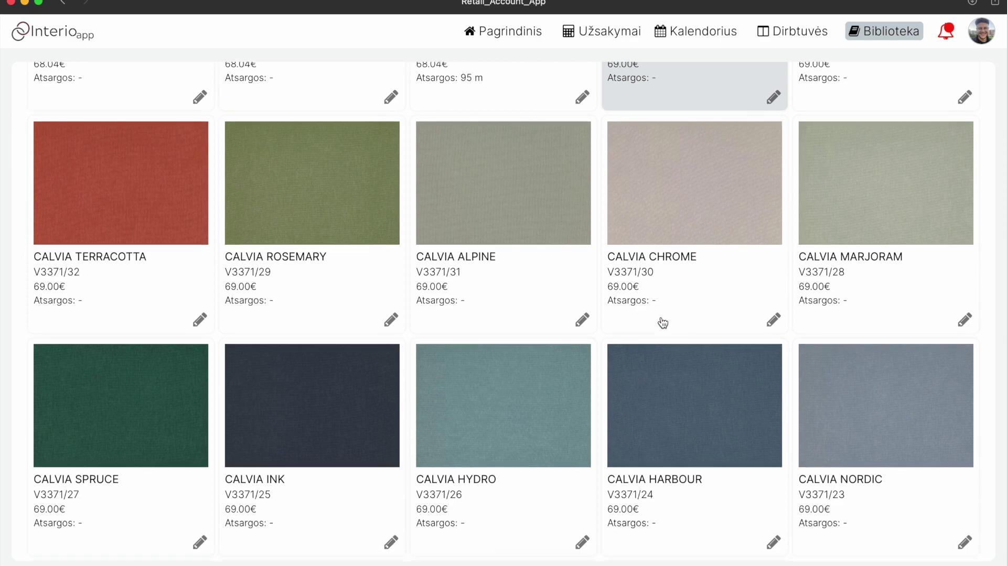
{"action": "scroll", "coordinate": [663, 322], "scroll_direction": "down", "scroll_amount": 5}
{"action": "scroll", "coordinate": [663, 323], "scroll_direction": "up", "scroll_amount": 15}
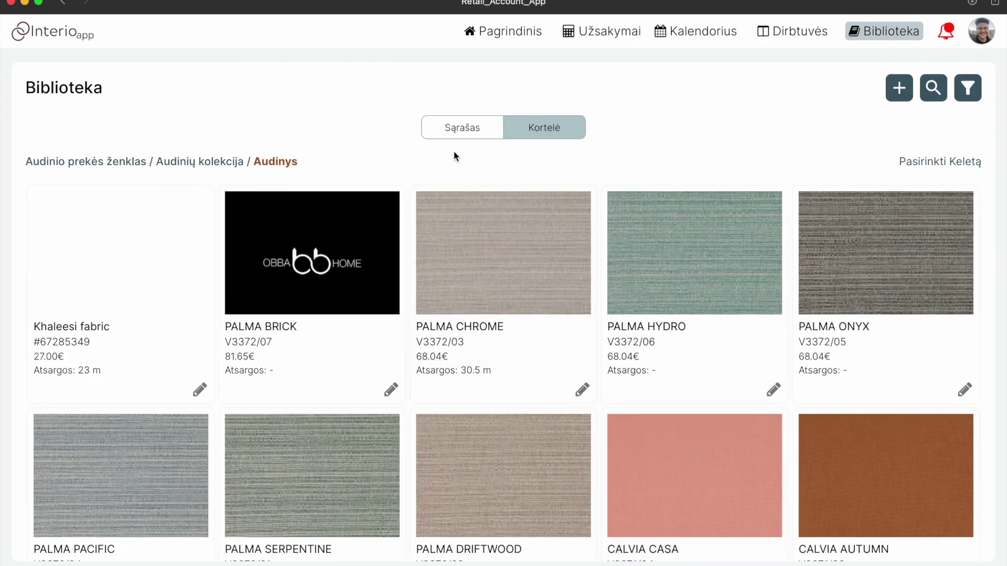
{"action": "left_click", "coordinate": [66, 163]}
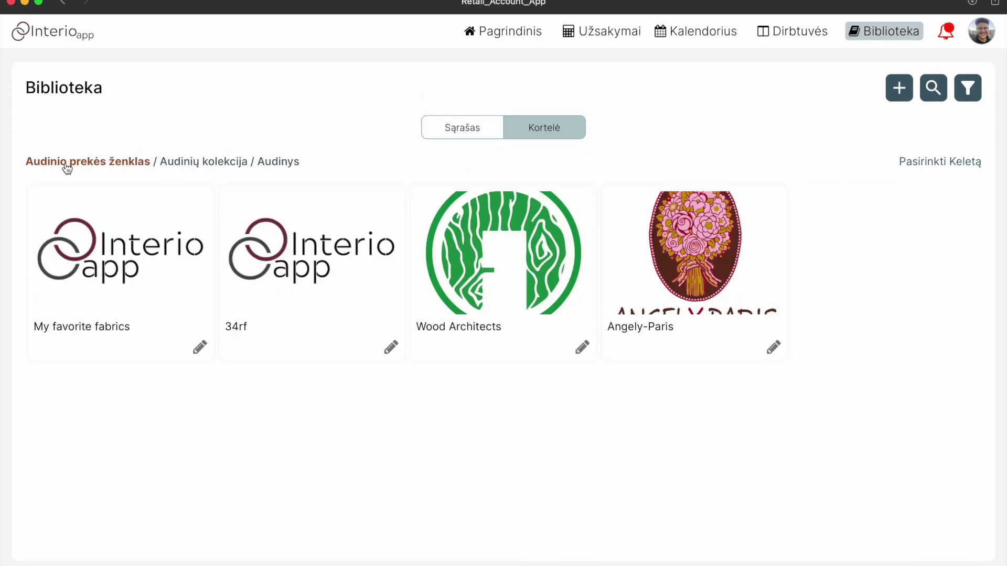
{"action": "left_click", "coordinate": [462, 128]}
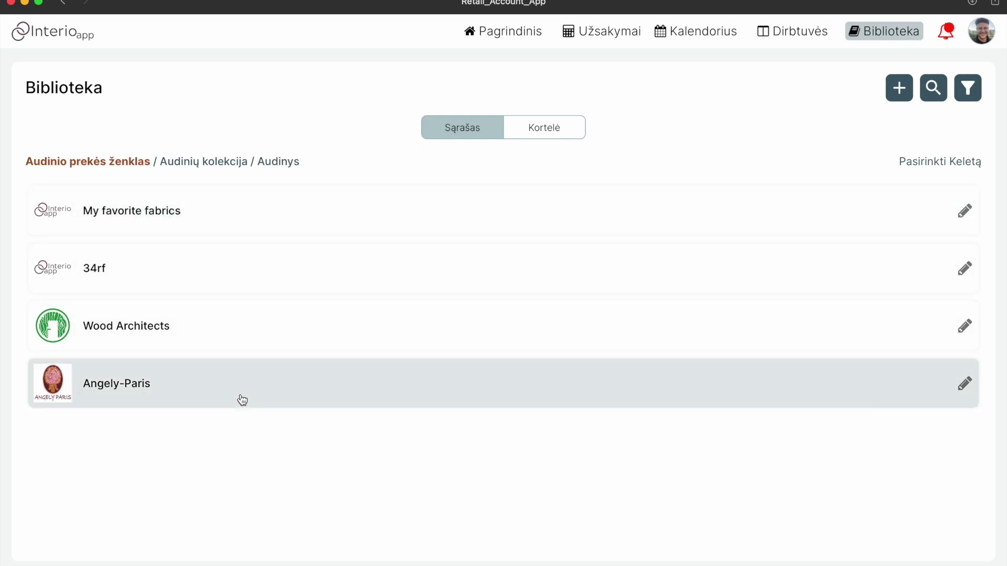
Step: Look through the library's fabric collections (Audinių kolekcija) and its list of individual fabrics (Audinys)
{"action": "left_click", "coordinate": [190, 162]}
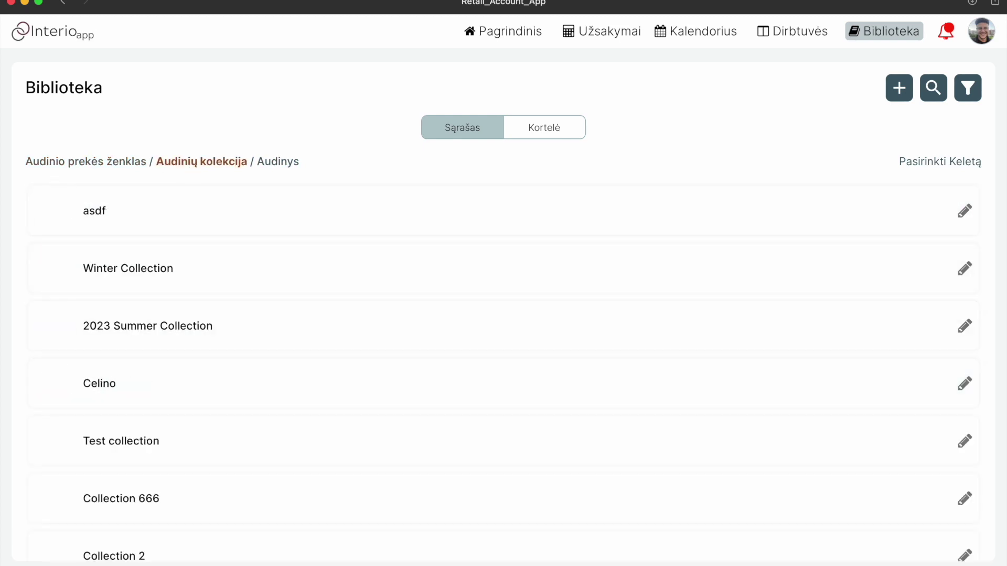
{"action": "scroll", "coordinate": [158, 410], "scroll_direction": "down", "scroll_amount": 2}
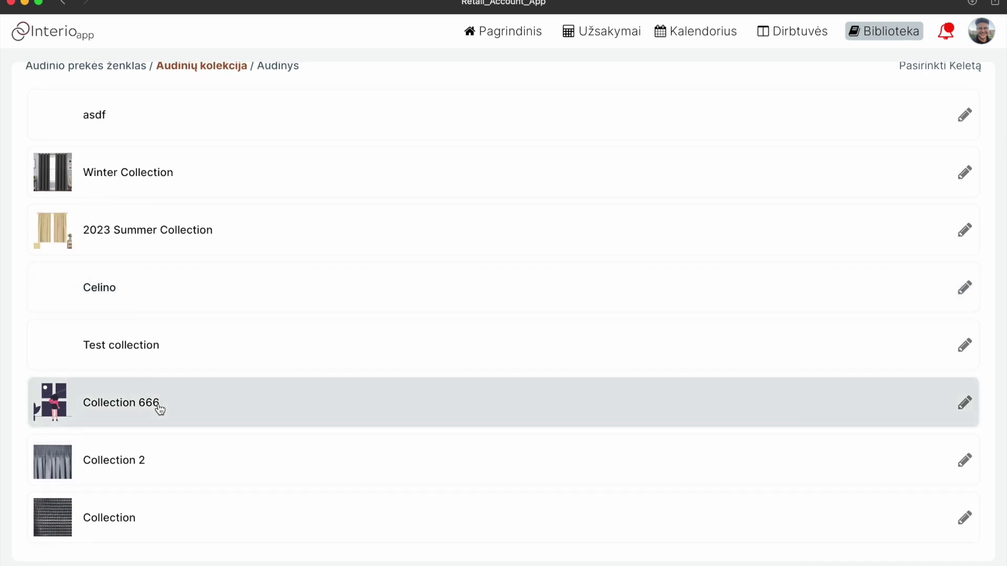
{"action": "scroll", "coordinate": [160, 409], "scroll_direction": "up", "scroll_amount": 2}
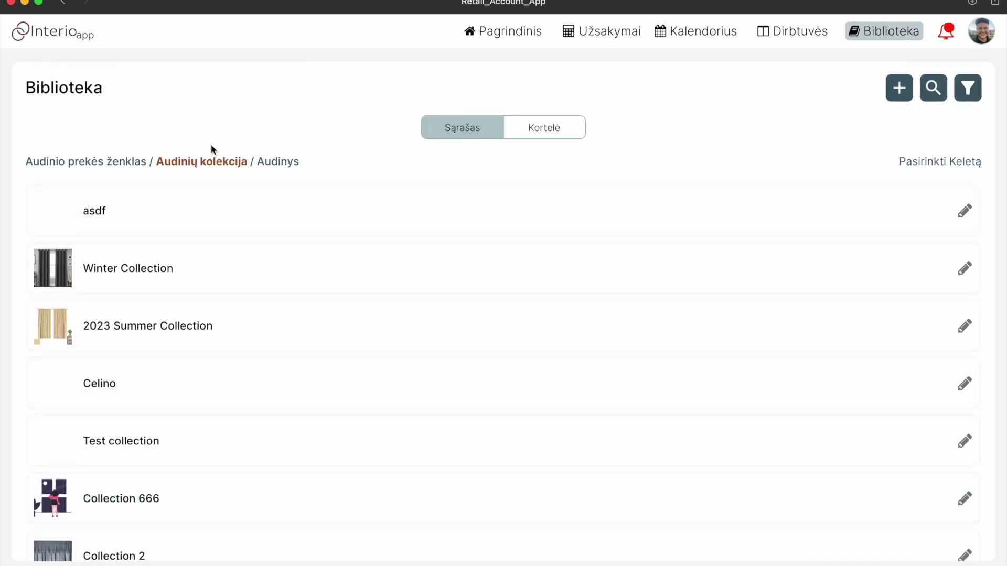
{"action": "left_click", "coordinate": [274, 162]}
{"action": "scroll", "coordinate": [278, 166], "scroll_direction": "down", "scroll_amount": 4}
{"action": "scroll", "coordinate": [278, 166], "scroll_direction": "down", "scroll_amount": 6}
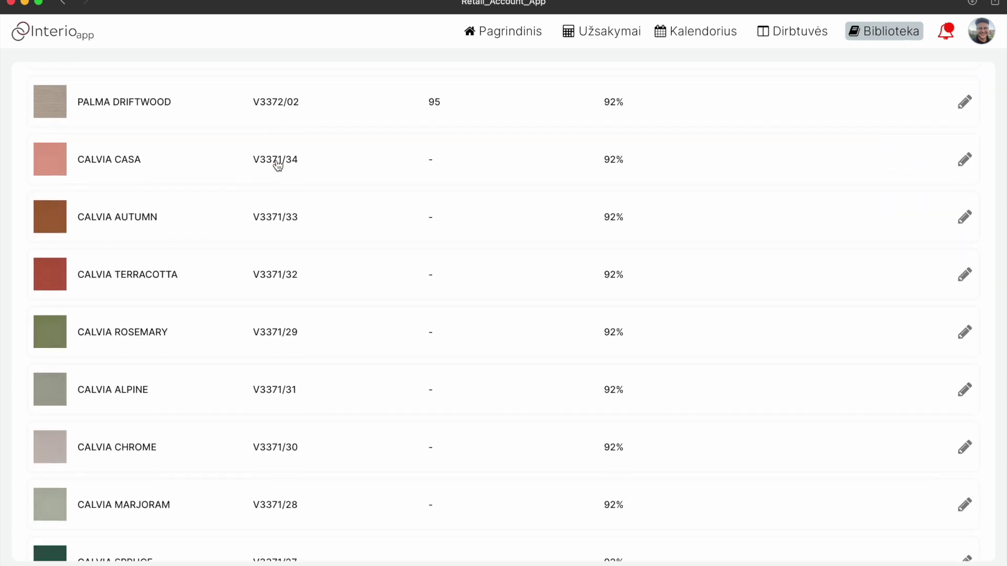
{"action": "scroll", "coordinate": [278, 165], "scroll_direction": "up", "scroll_amount": 8}
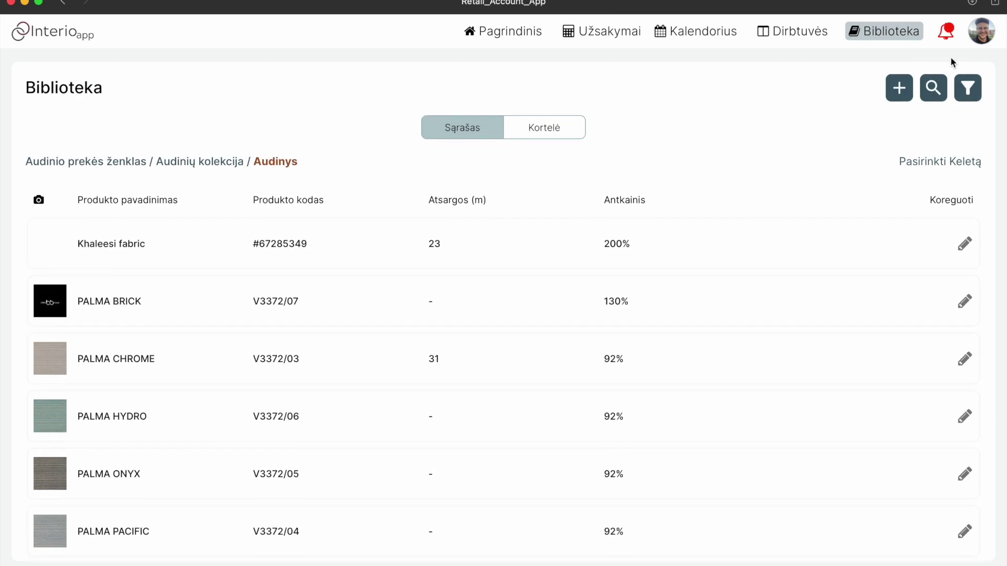
Step: Open the fabric filter, check the tags it offers against the fabric list, and close it without choosing a tag
{"action": "left_click", "coordinate": [967, 90]}
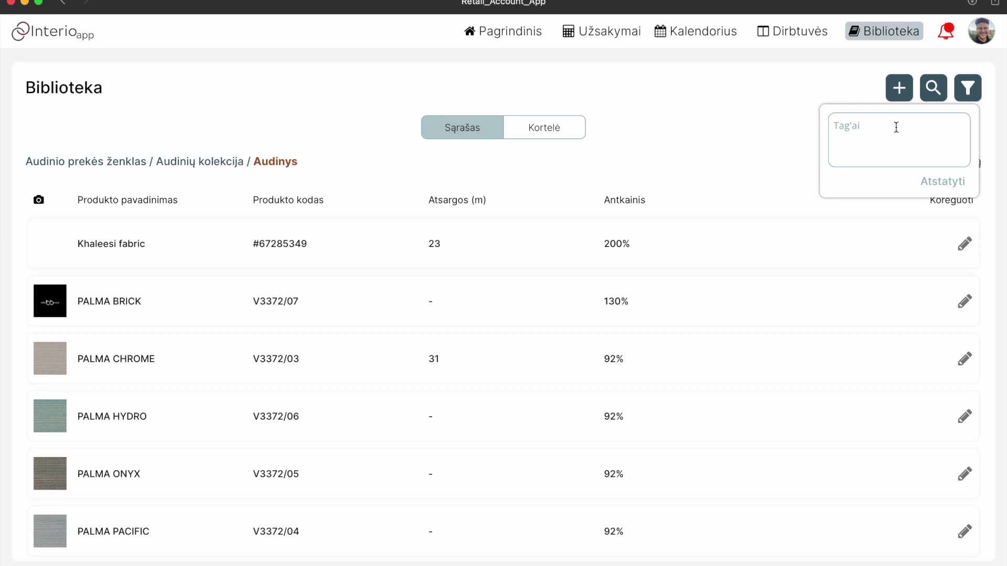
{"action": "scroll", "coordinate": [404, 330], "scroll_direction": "down", "scroll_amount": 5}
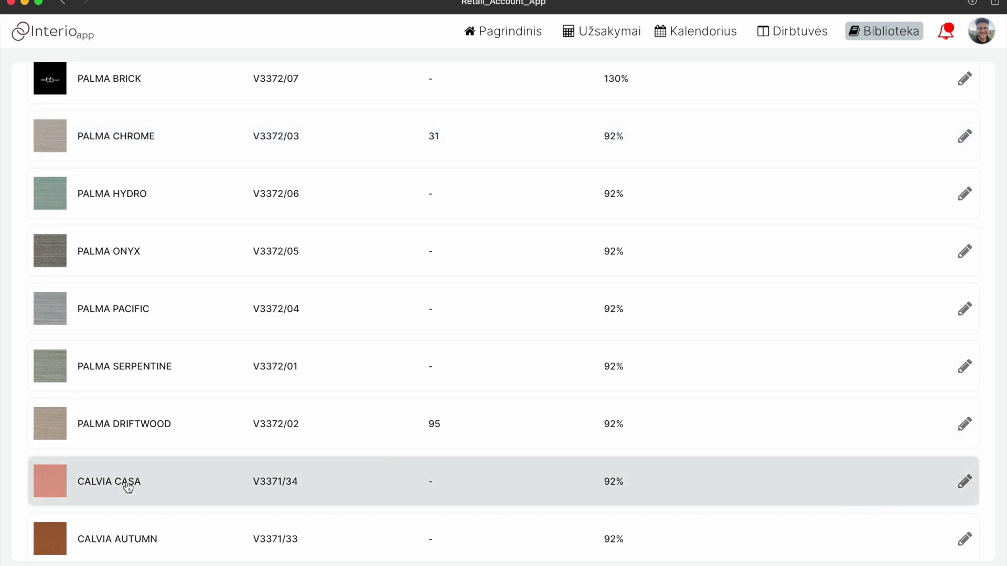
{"action": "scroll", "coordinate": [128, 487], "scroll_direction": "up", "scroll_amount": 5}
{"action": "left_click", "coordinate": [878, 122]}
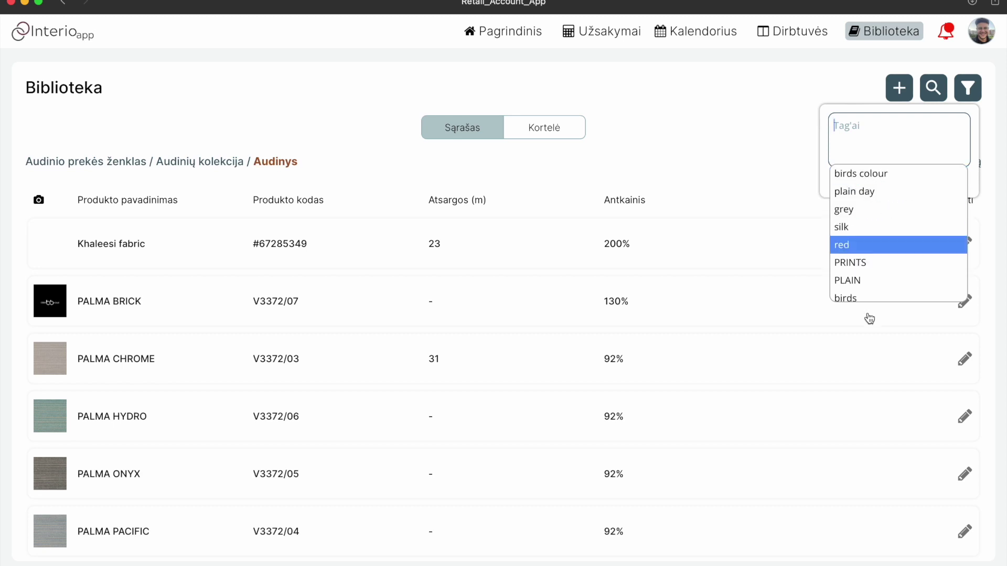
{"action": "left_click", "coordinate": [645, 158]}
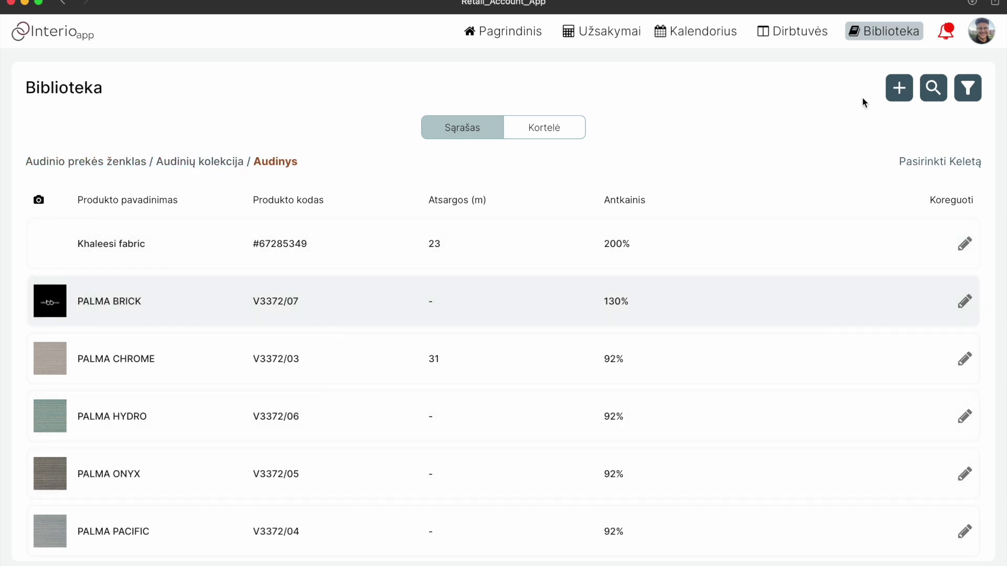
Step: Look through the loaded fabric list to its end and pick the "plain day" tag in the fabric filter
{"action": "scroll", "coordinate": [818, 124], "scroll_direction": "down", "scroll_amount": 7}
{"action": "scroll", "coordinate": [257, 385], "scroll_direction": "down", "scroll_amount": 14}
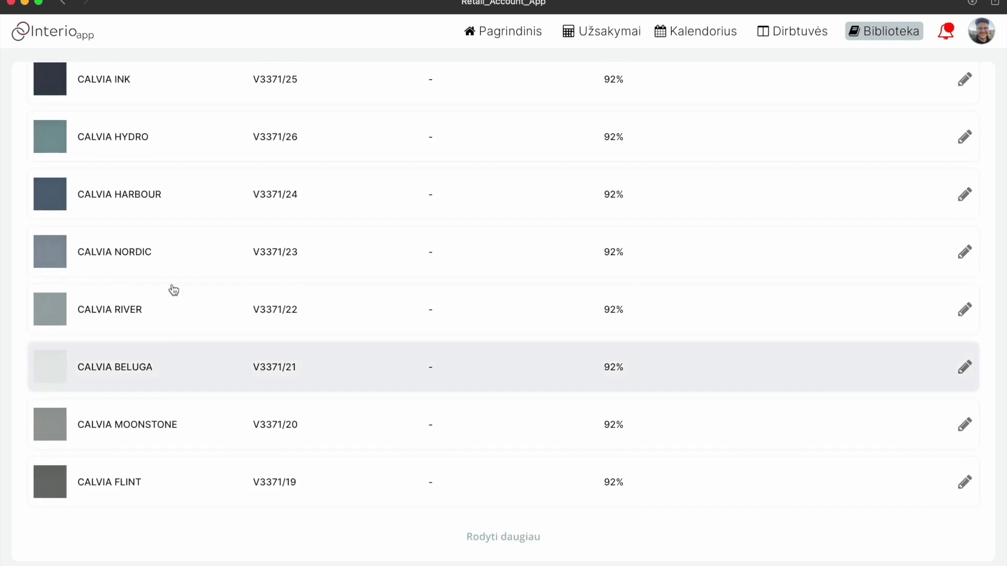
{"action": "scroll", "coordinate": [299, 448], "scroll_direction": "up", "scroll_amount": 20}
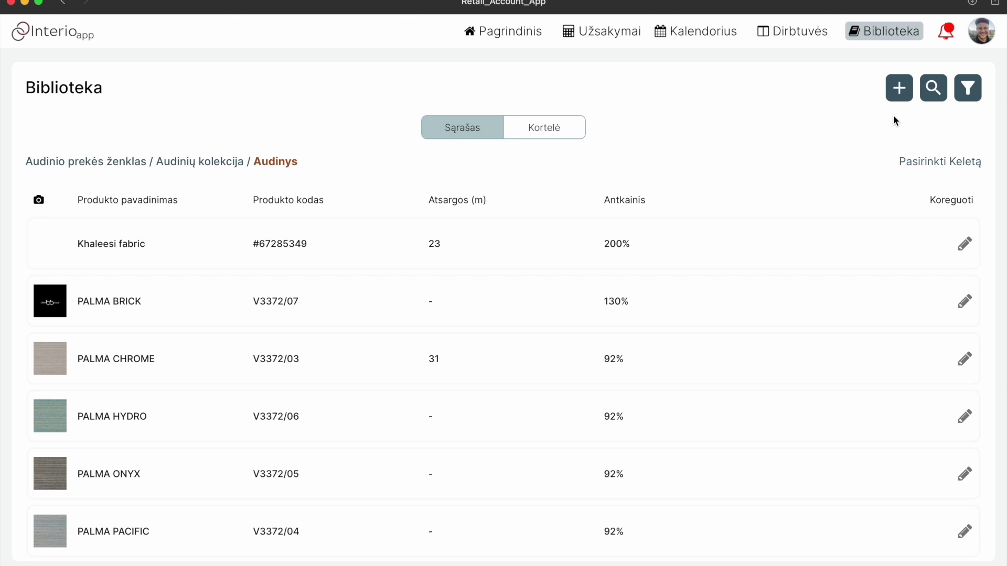
{"action": "left_click", "coordinate": [968, 87]}
{"action": "left_click", "coordinate": [883, 128]}
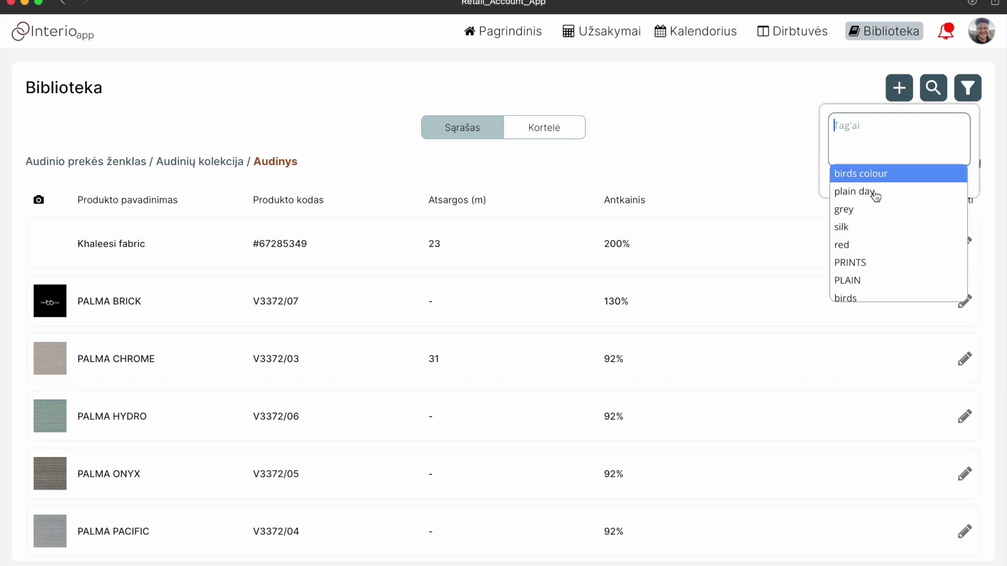
{"action": "left_click", "coordinate": [874, 193]}
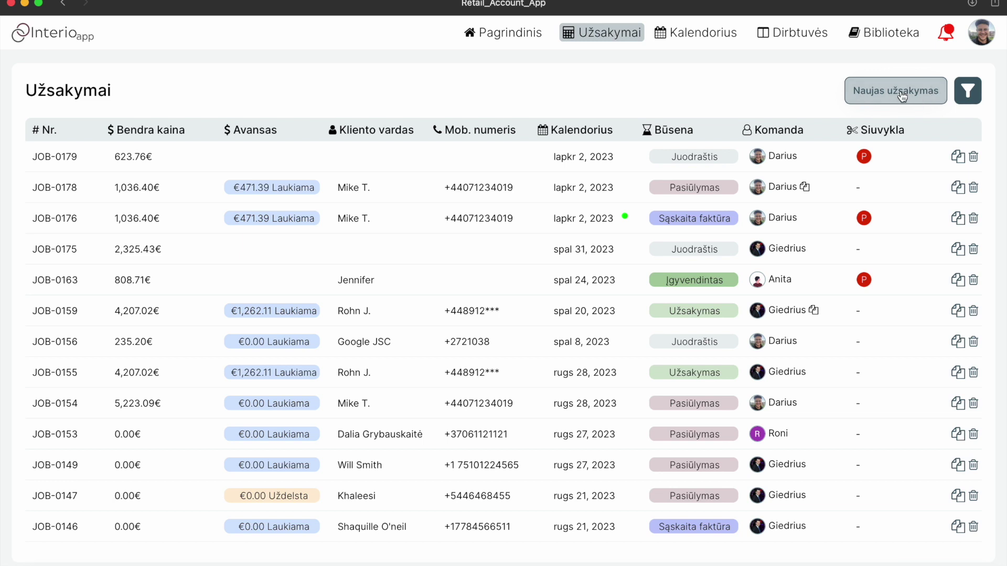
Step: Create a new order (Naujas užsakymas) and look over the private-person form (Klientas (fizinis asmuo)) in its client section
{"action": "left_click", "coordinate": [902, 96]}
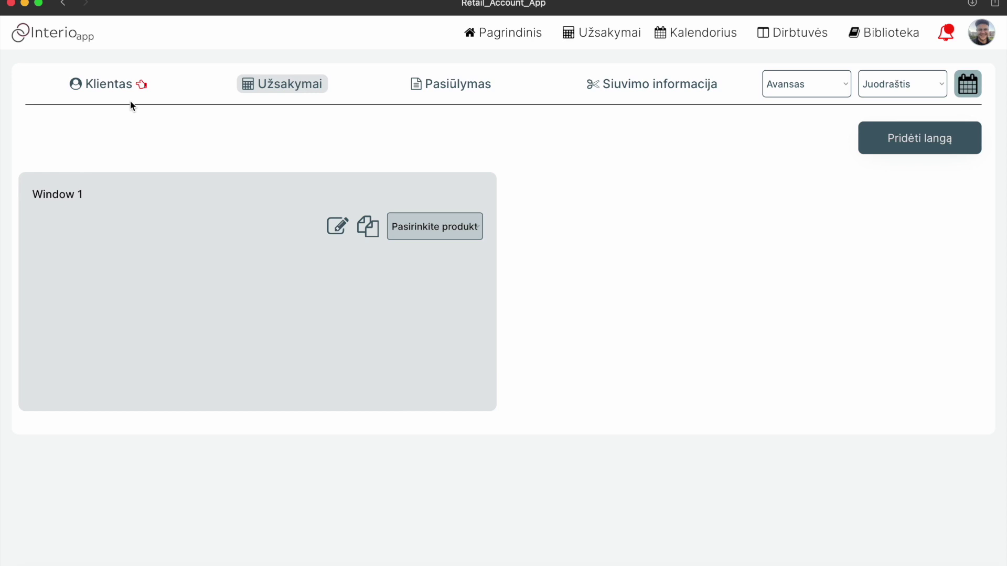
{"action": "left_click", "coordinate": [105, 85]}
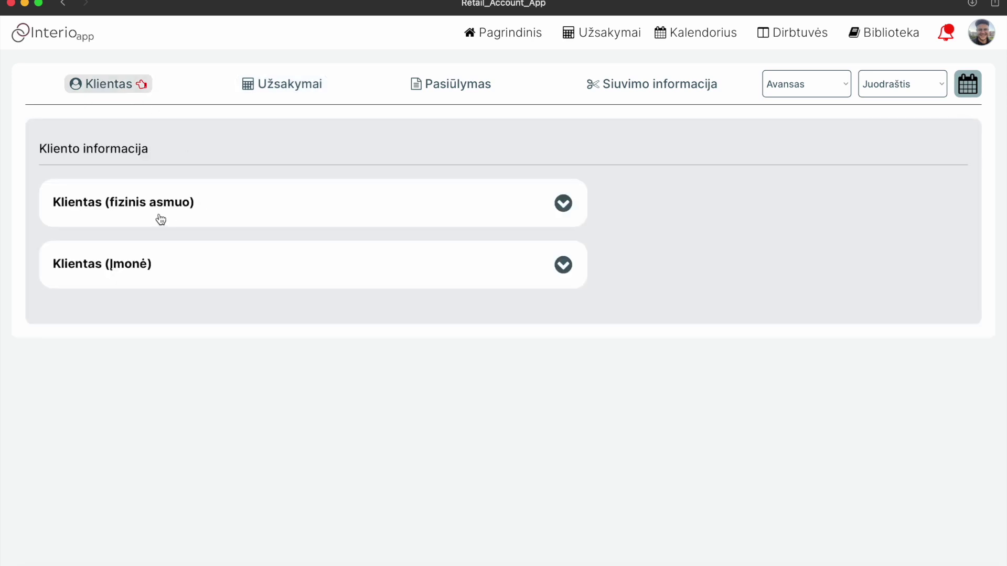
{"action": "left_click", "coordinate": [271, 211]}
{"action": "scroll", "coordinate": [269, 205], "scroll_direction": "down", "scroll_amount": 5}
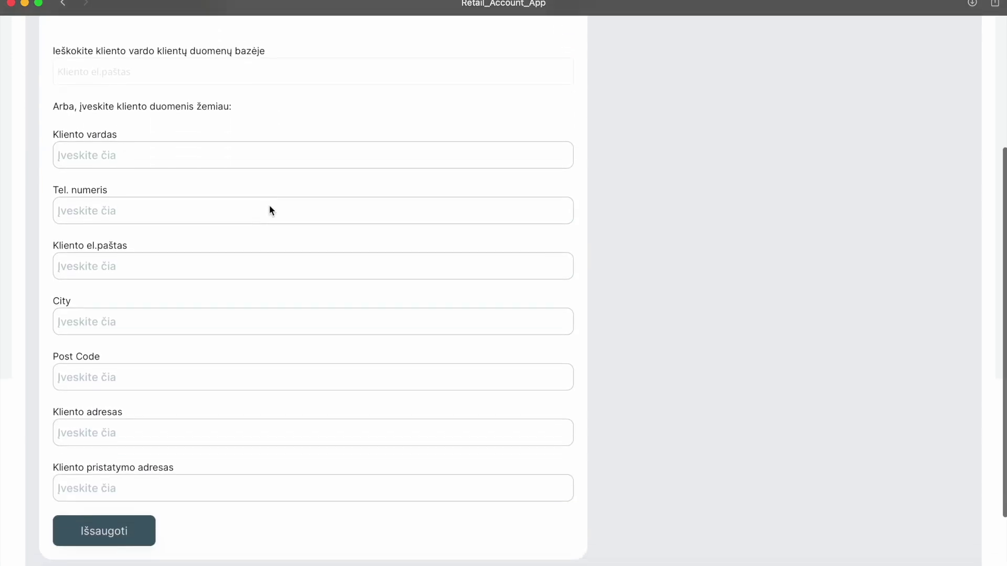
{"action": "scroll", "coordinate": [270, 206], "scroll_direction": "up", "scroll_amount": 5}
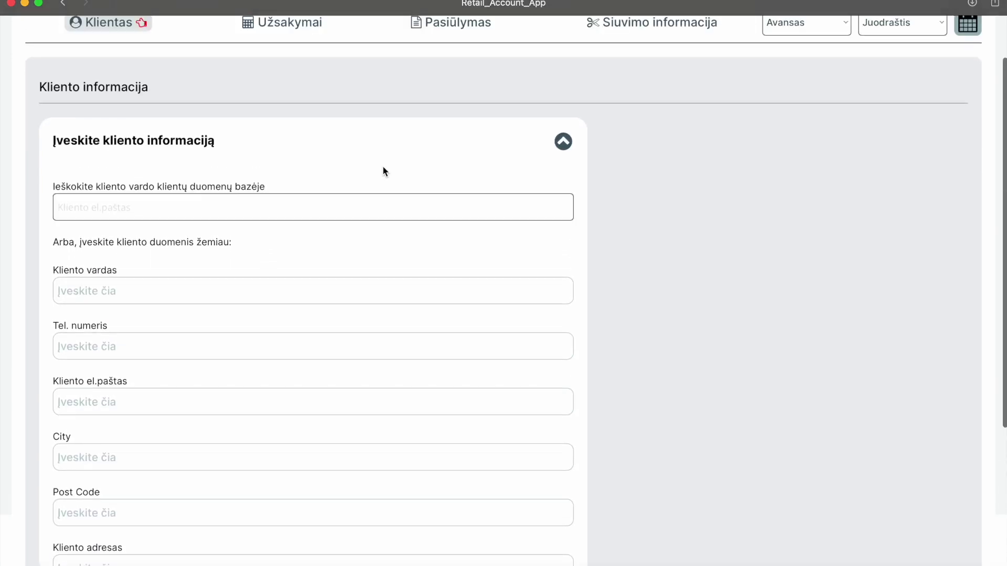
{"action": "left_click", "coordinate": [562, 139]}
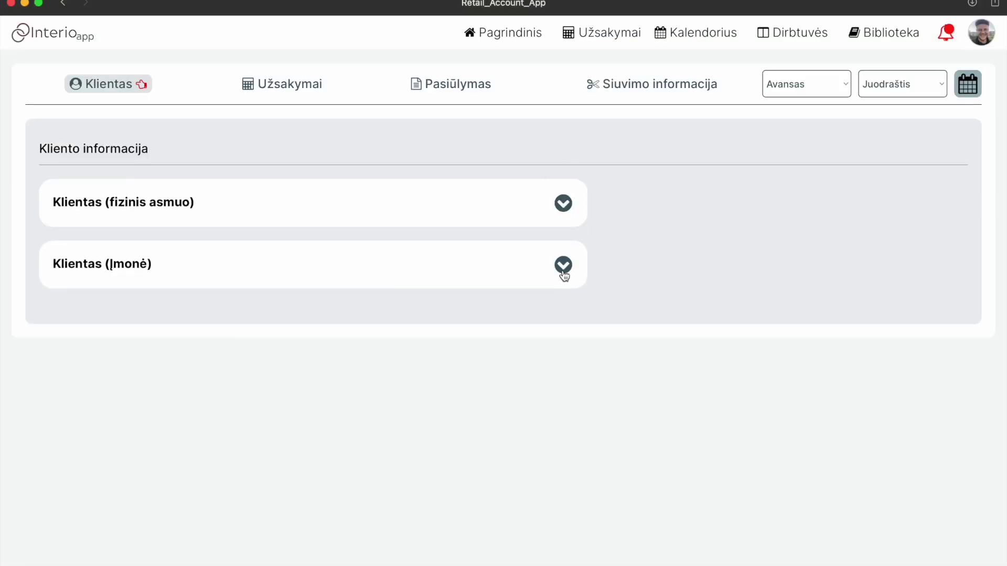
Step: Look over the company client form (Klientas (Įmonė)) with its company and billing fields, and collapse it again
{"action": "left_click", "coordinate": [563, 288]}
{"action": "scroll", "coordinate": [563, 272], "scroll_direction": "down", "scroll_amount": 4}
{"action": "scroll", "coordinate": [564, 275], "scroll_direction": "down", "scroll_amount": 3}
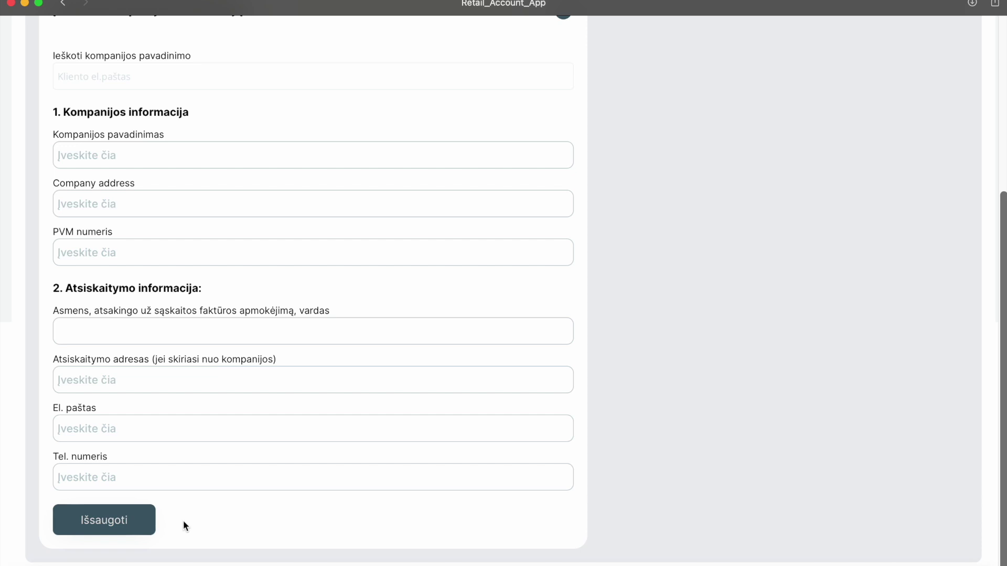
{"action": "scroll", "coordinate": [183, 520], "scroll_direction": "up", "scroll_amount": 3}
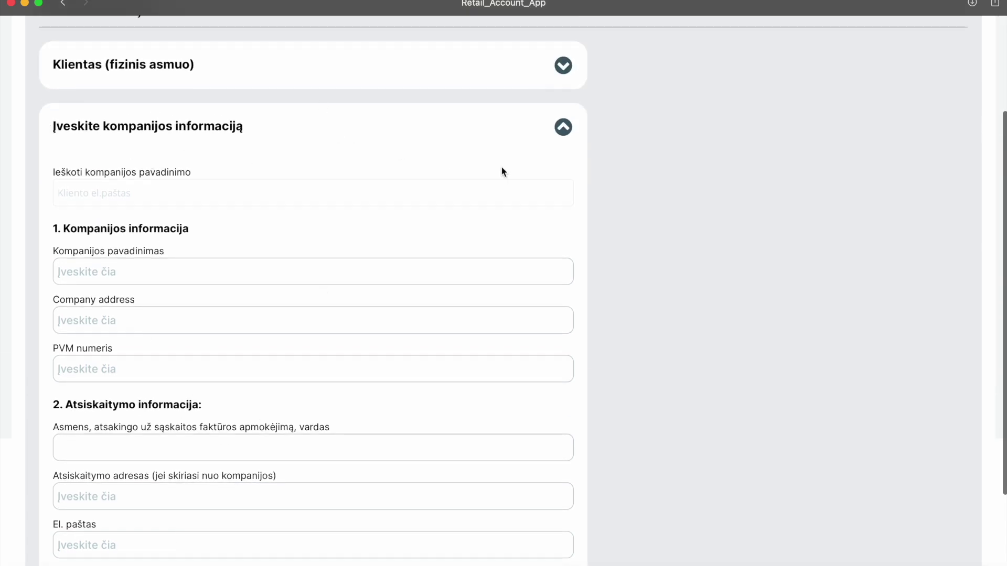
{"action": "left_click", "coordinate": [558, 135]}
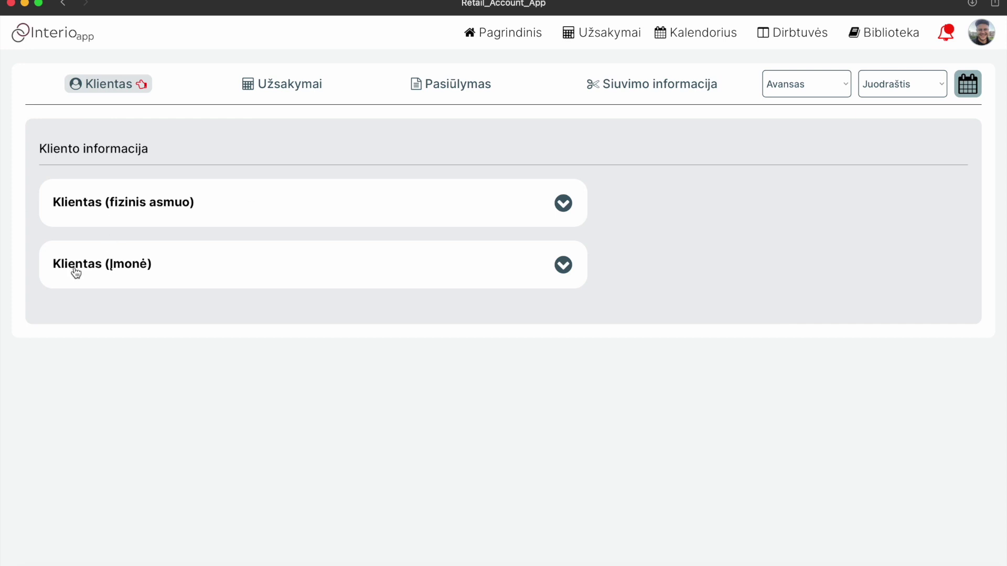
Step: Find the existing private client by name in the client database, fill in the stored details and save them to the order
{"action": "left_click", "coordinate": [563, 204]}
{"action": "scroll", "coordinate": [341, 309], "scroll_direction": "down", "scroll_amount": 3}
{"action": "left_click", "coordinate": [314, 152]}
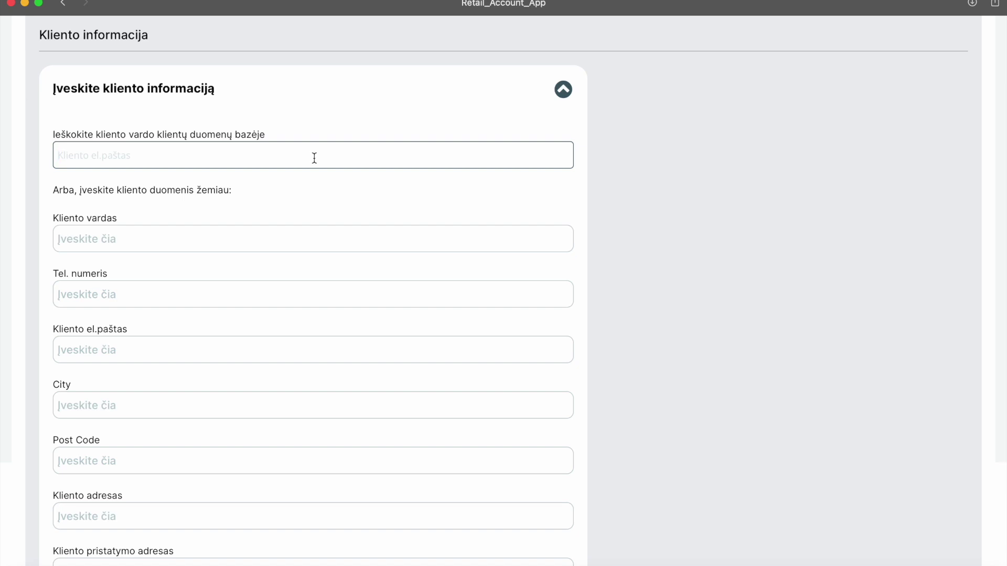
{"action": "type", "text": "Mik"}
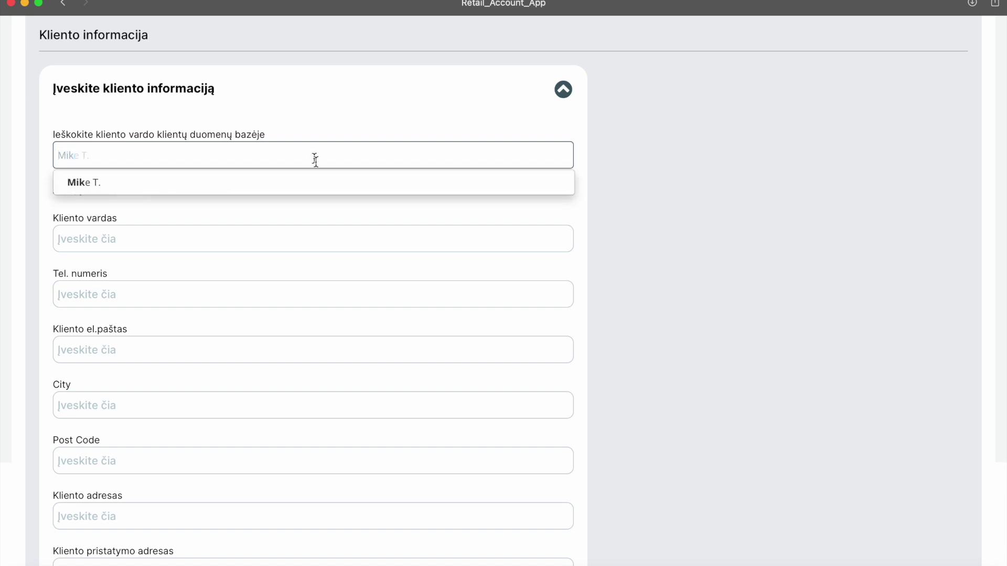
{"action": "left_click", "coordinate": [90, 191]}
{"action": "scroll", "coordinate": [90, 189], "scroll_direction": "down", "scroll_amount": 5}
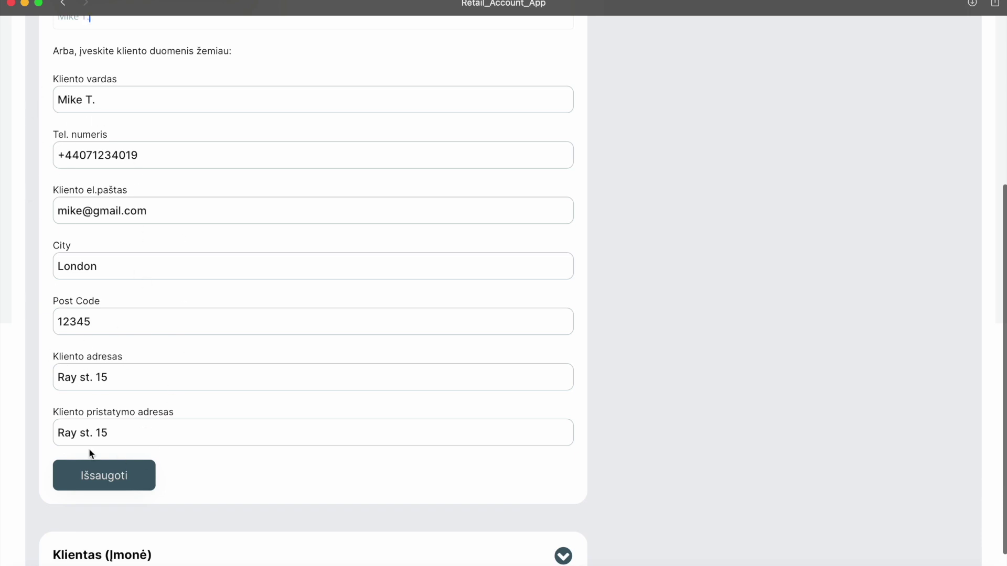
{"action": "left_click", "coordinate": [103, 478]}
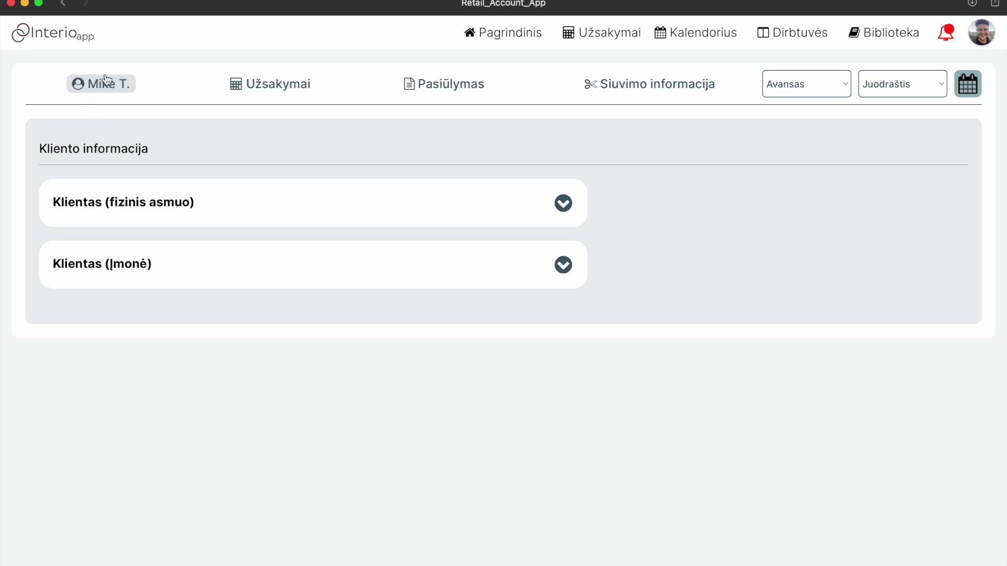
Step: Open the order's Window 1 for editing and name it "Vaikų kambarys | Langas 1 | II aukštas"
{"action": "left_click", "coordinate": [276, 92]}
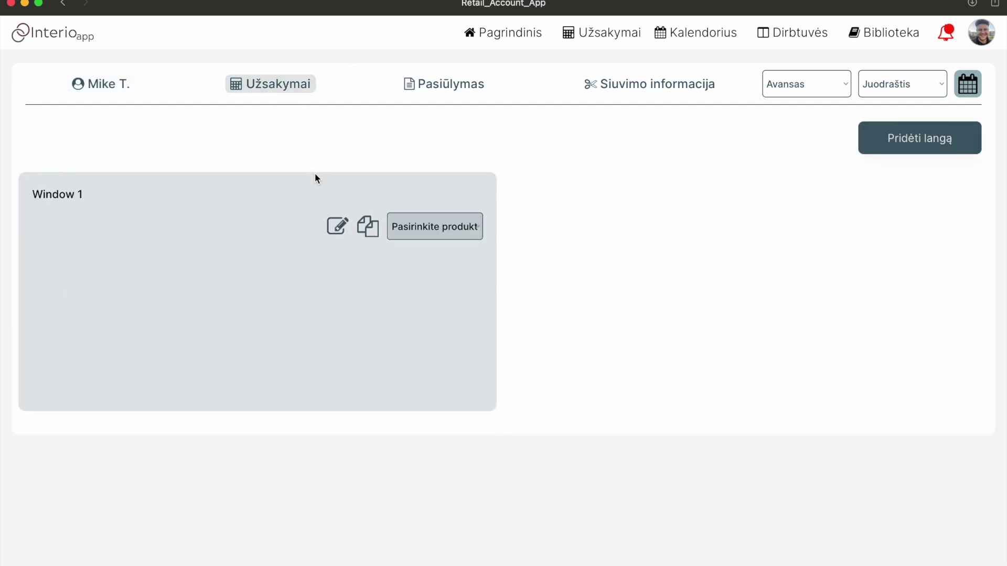
{"action": "left_click", "coordinate": [338, 227]}
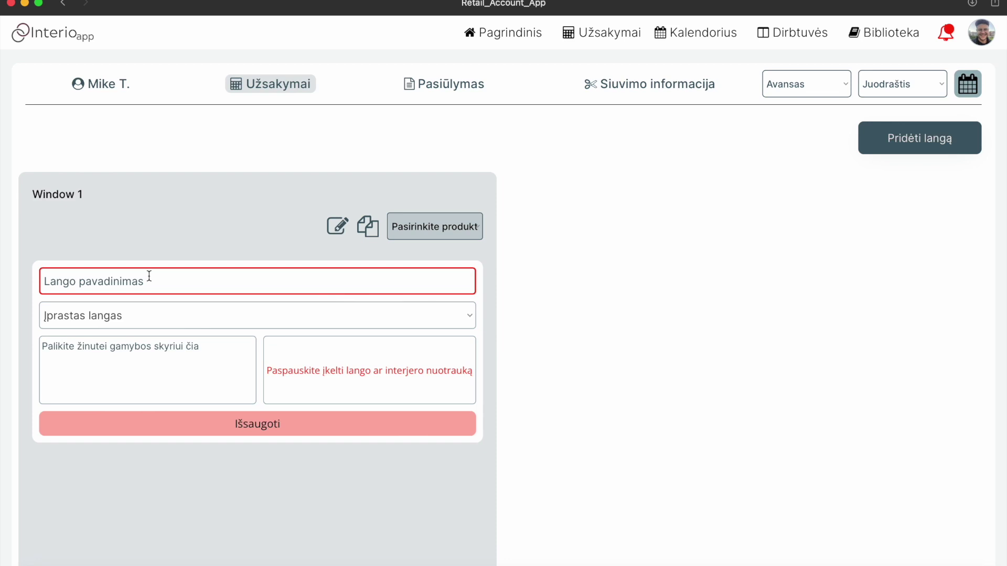
{"action": "type", "text": "Vaik7"}
{"action": "key", "text": "BackSpace"}
{"action": "type", "text": "ų kambarys |"}
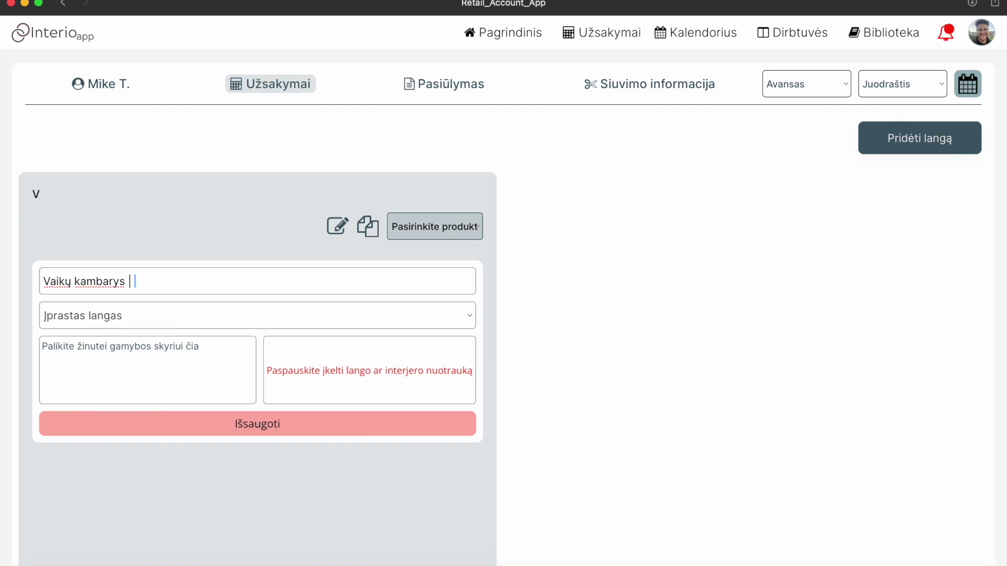
{"action": "type", "text": " Langas "}
{"action": "type", "text": "ą"}
{"action": "key", "text": "BackSpace"}
{"action": "type", "text": "1"}
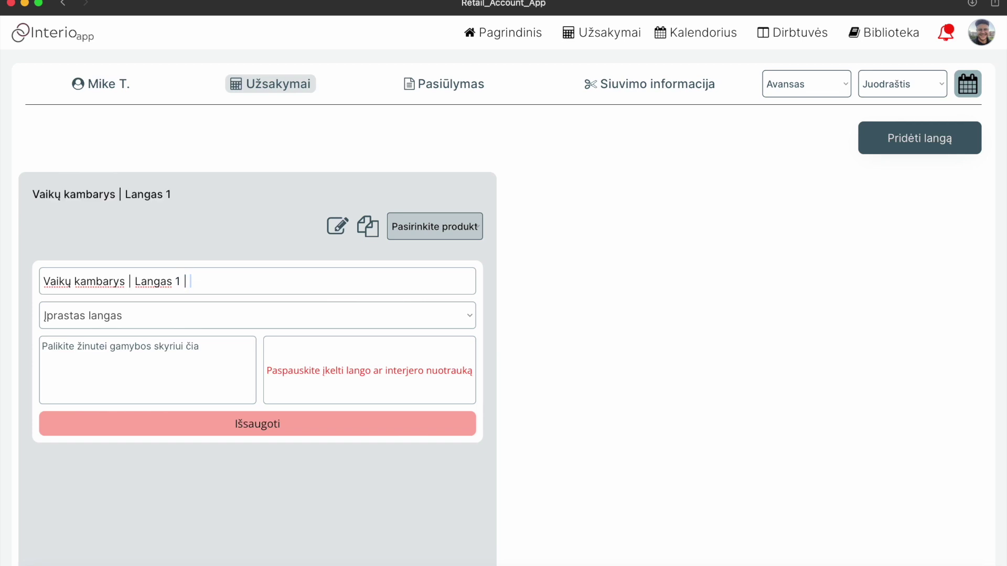
{"action": "type", "text": " | II aukštas"}
{"action": "key", "text": "BackSpace"}
{"action": "key", "text": "BackSpace"}
{"action": "key", "text": "BackSpace"}
{"action": "key", "text": "BackSpace"}
{"action": "type", "text": "štas"}
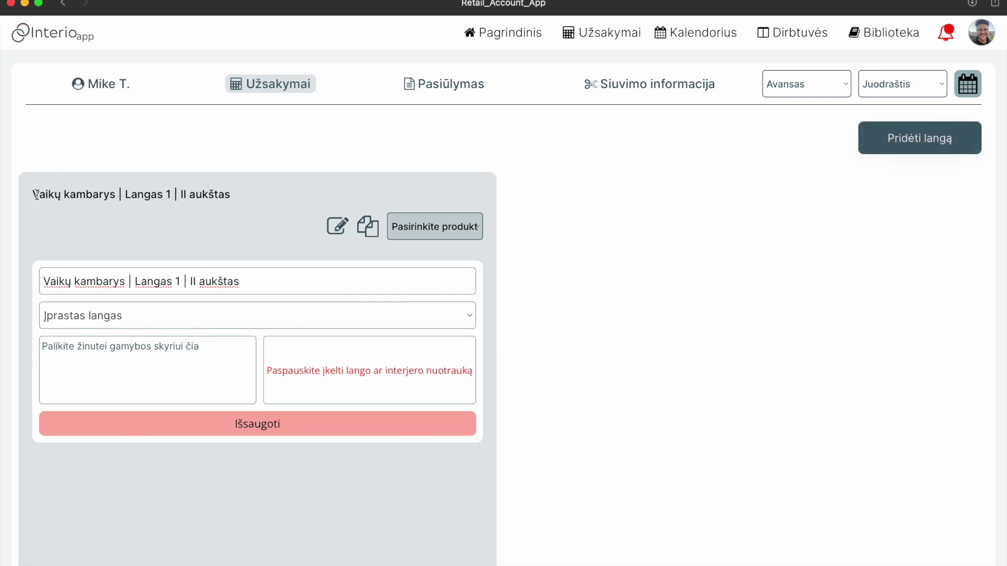
{"action": "left_click_drag", "start_coordinate": [33, 194], "coordinate": [228, 195]}
{"action": "left_click", "coordinate": [237, 195]}
{"action": "scroll", "coordinate": [238, 194], "scroll_direction": "down", "scroll_amount": 2}
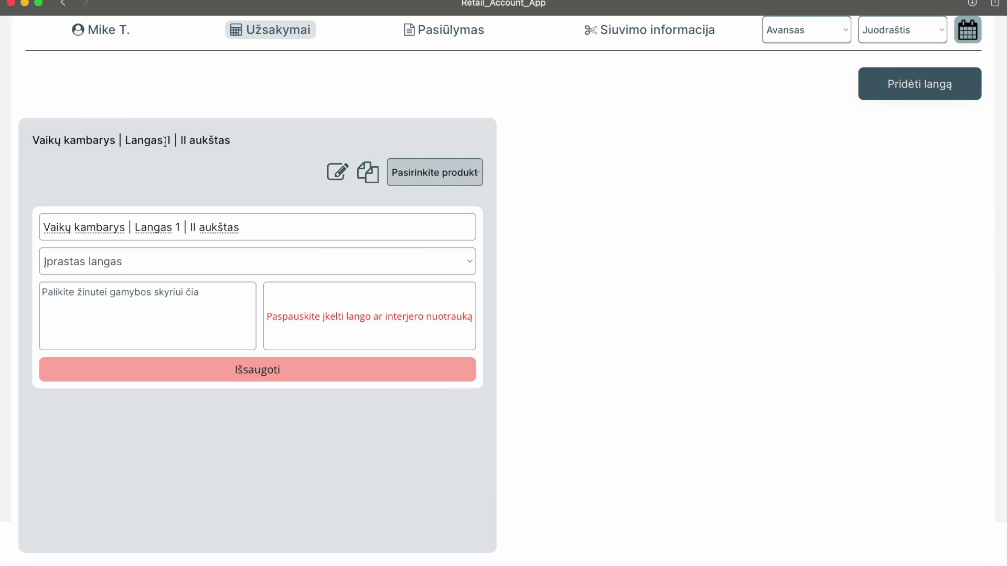
{"action": "scroll", "coordinate": [165, 142], "scroll_direction": "up", "scroll_amount": 2}
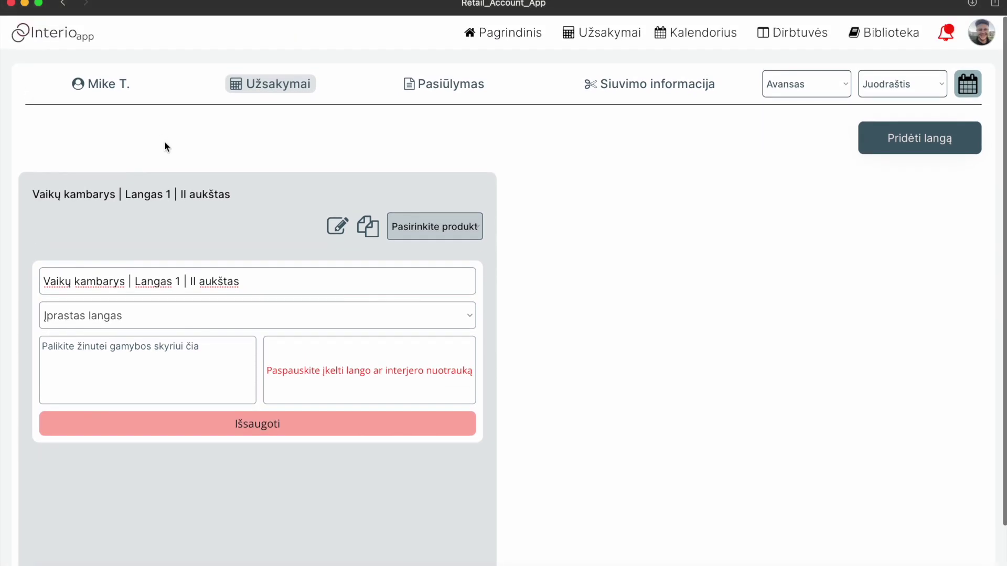
Step: Check the window type options, keep Įprastas langas, and save the window with an empty production note
{"action": "left_click", "coordinate": [197, 316]}
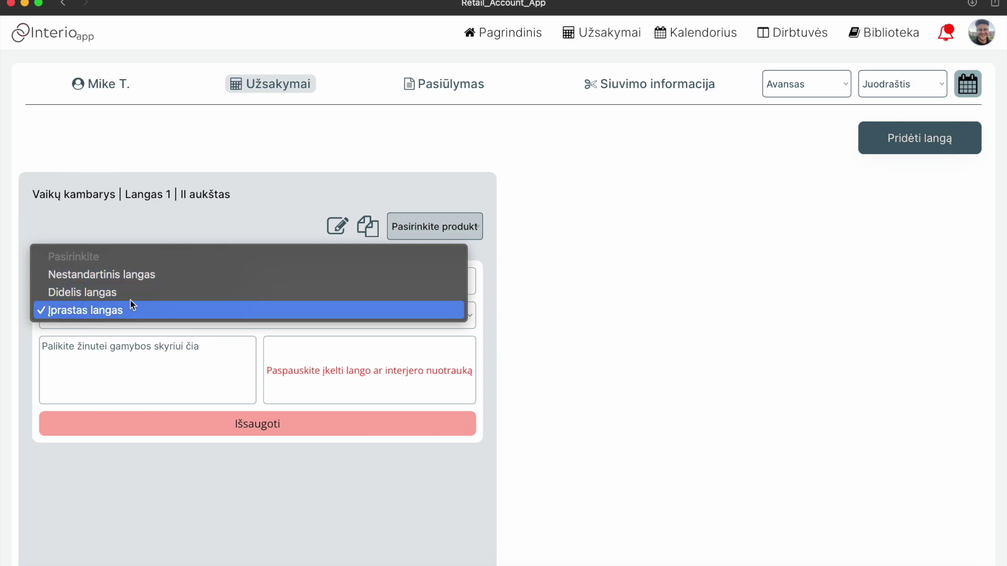
{"action": "left_click", "coordinate": [134, 348]}
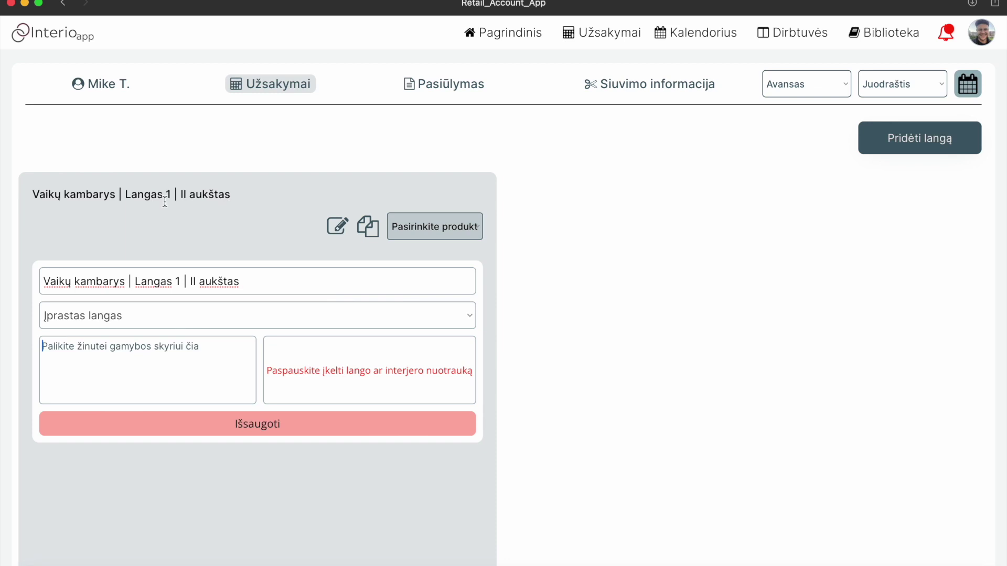
{"action": "left_click", "coordinate": [263, 431]}
{"action": "left_click_drag", "start_coordinate": [110, 271], "coordinate": [447, 271]}
{"action": "left_click", "coordinate": [447, 270]}
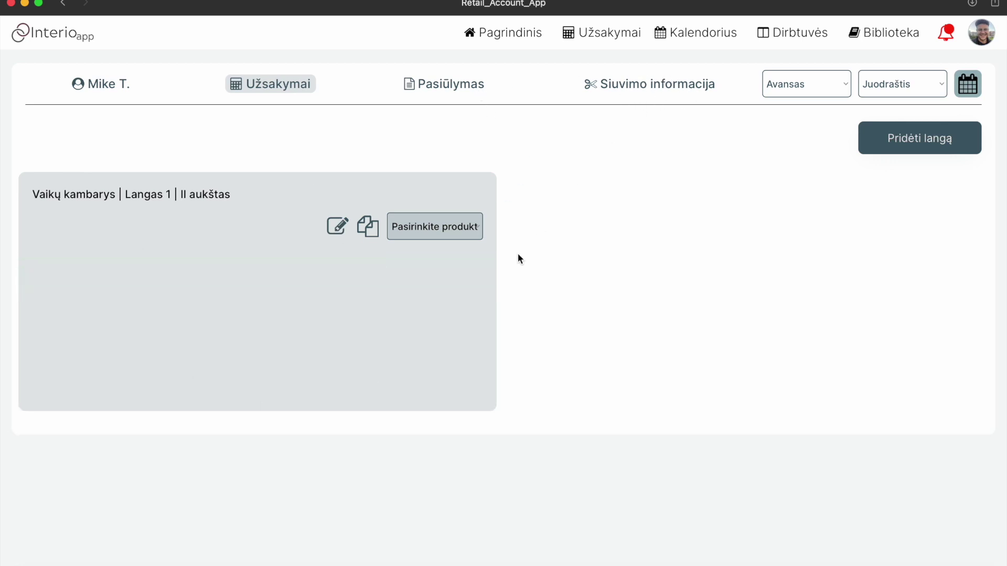
Step: Check the window's product types, choose Užuolaidos and add a Curtain product
{"action": "left_click", "coordinate": [439, 219]}
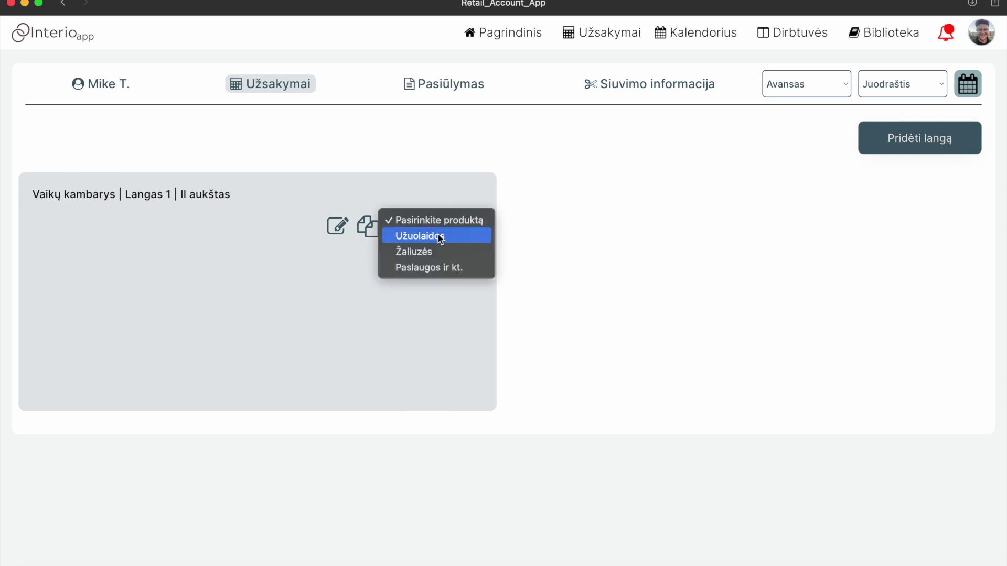
{"action": "left_click", "coordinate": [440, 204]}
{"action": "left_click", "coordinate": [432, 219]}
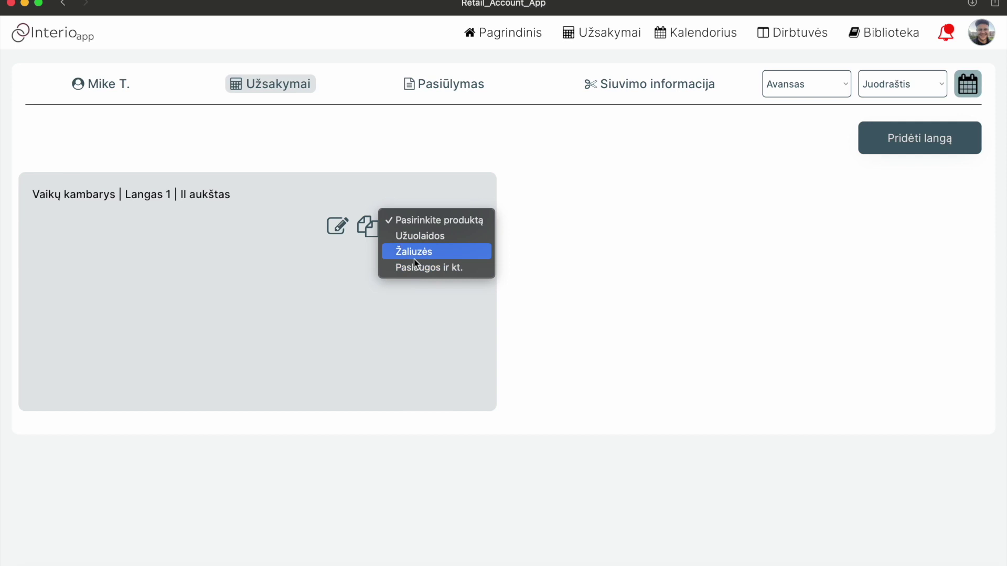
{"action": "left_click", "coordinate": [354, 282]}
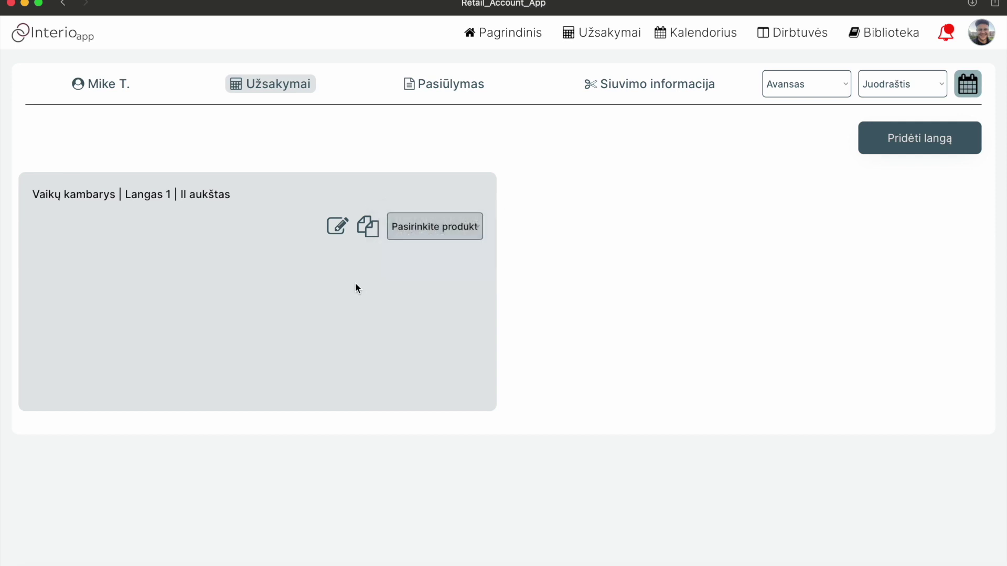
{"action": "left_click", "coordinate": [433, 226]}
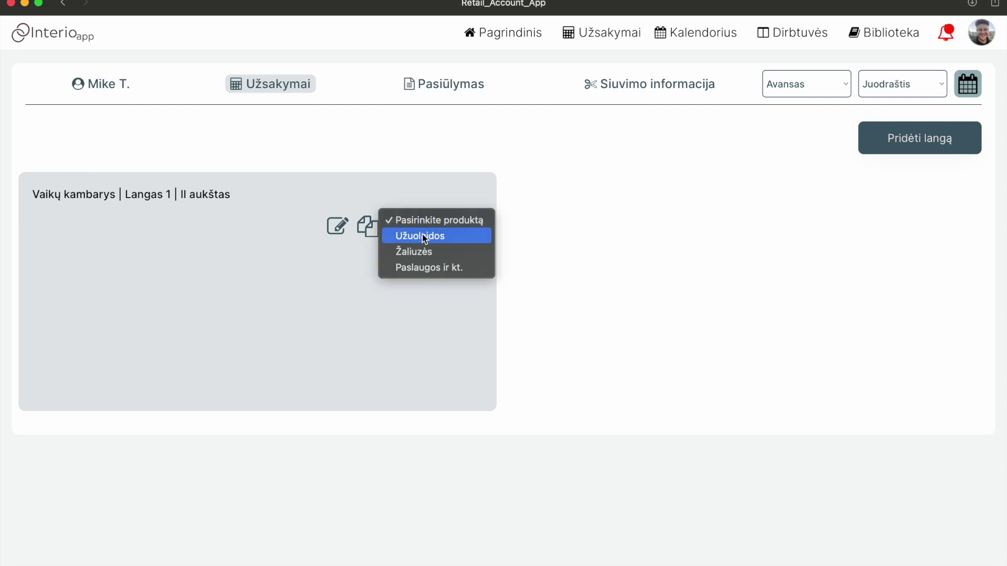
{"action": "left_click", "coordinate": [422, 235]}
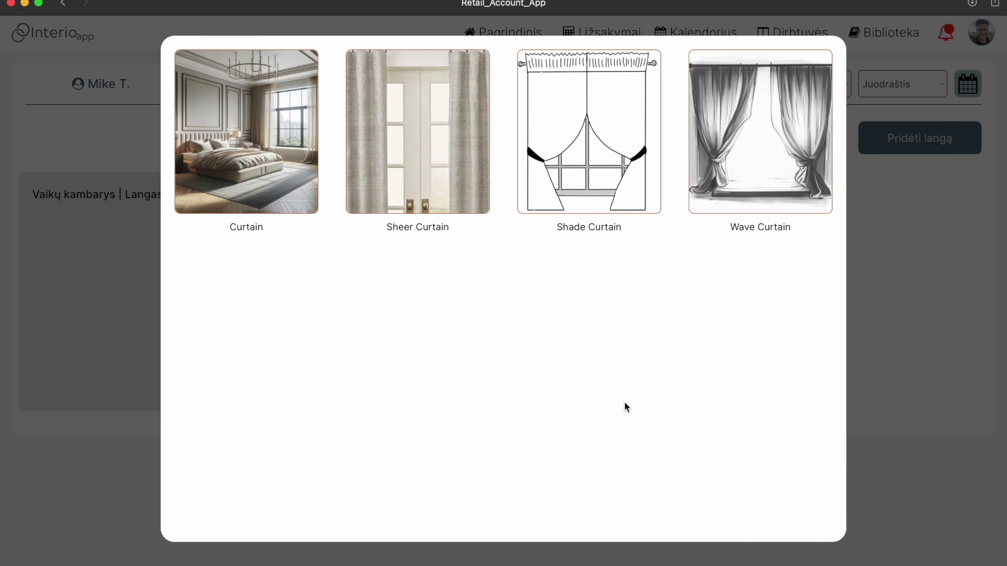
{"action": "left_click", "coordinate": [248, 134]}
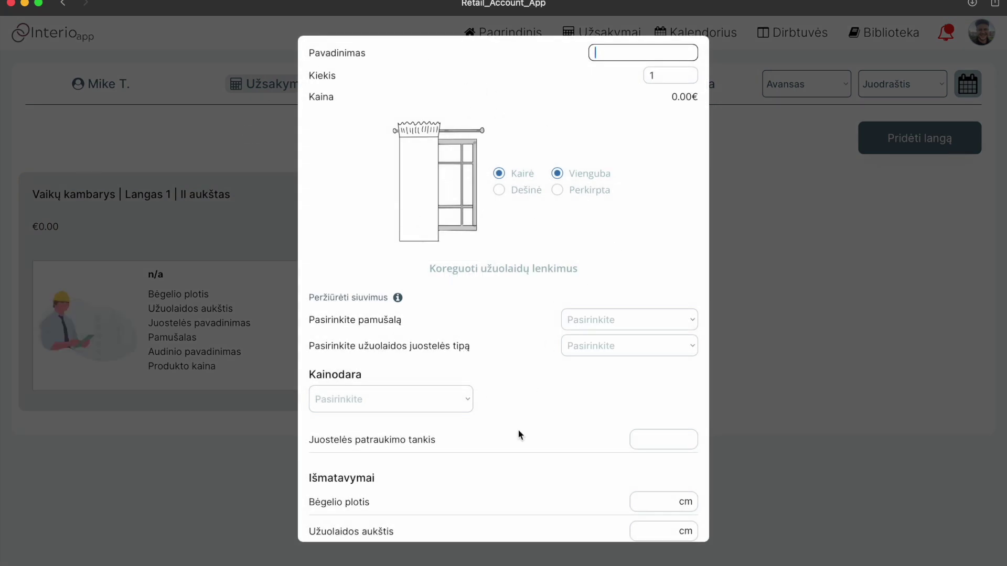
Step: Name the new curtain product 123
{"action": "scroll", "coordinate": [495, 369], "scroll_direction": "down", "scroll_amount": 3}
{"action": "scroll", "coordinate": [495, 369], "scroll_direction": "up", "scroll_amount": 3}
{"action": "type", "text": "abc"}
{"action": "key", "text": "BackSpace"}
{"action": "key", "text": "BackSpace"}
{"action": "key", "text": "BackSpace"}
{"action": "type", "text": "123"}
{"action": "left_click", "coordinate": [662, 169]}
{"action": "scroll", "coordinate": [662, 168], "scroll_direction": "down", "scroll_amount": 1}
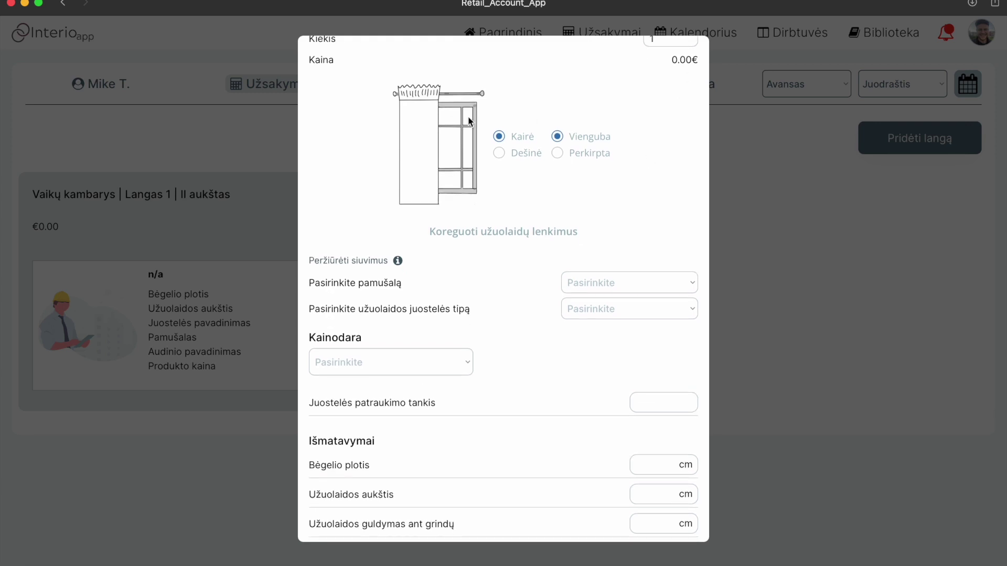
Step: Check the curtain's quantity (Kiekis) and keep it at 1
{"action": "scroll", "coordinate": [415, 131], "scroll_direction": "up", "scroll_amount": 1}
{"action": "left_click_drag", "start_coordinate": [305, 76], "coordinate": [352, 75]}
{"action": "left_click", "coordinate": [666, 76]}
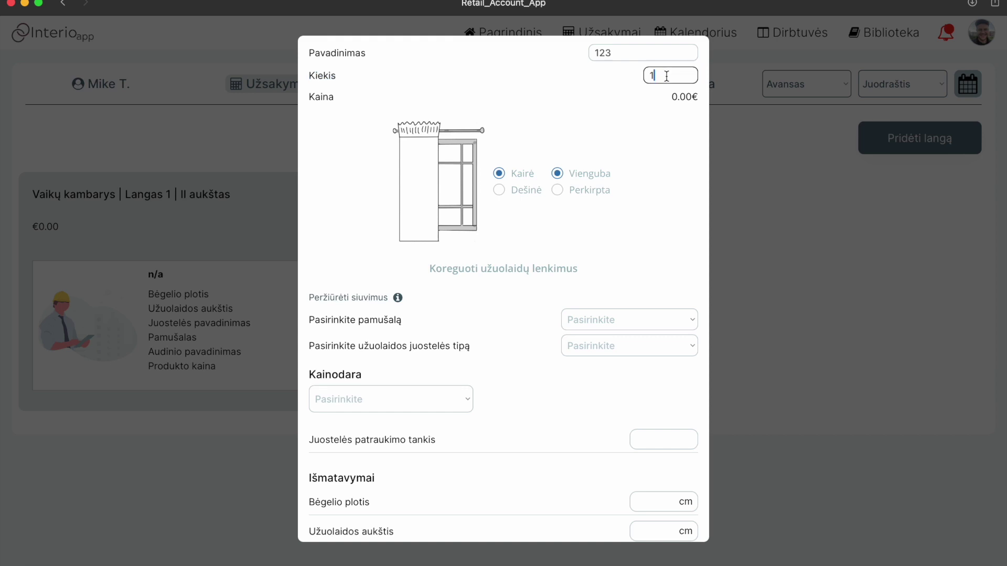
{"action": "left_click", "coordinate": [628, 79]}
{"action": "left_click", "coordinate": [671, 78]}
{"action": "left_click", "coordinate": [567, 119]}
Step: Try the Dešinė and Kairė positions for the single curtain, and set the curtain to Perkirpta
{"action": "left_click", "coordinate": [500, 191]}
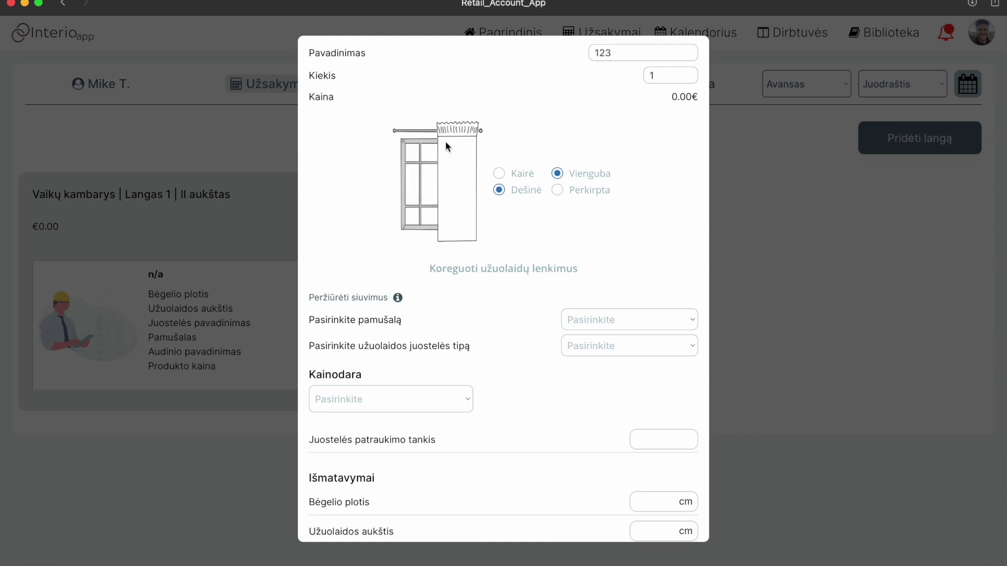
{"action": "left_click", "coordinate": [499, 174]}
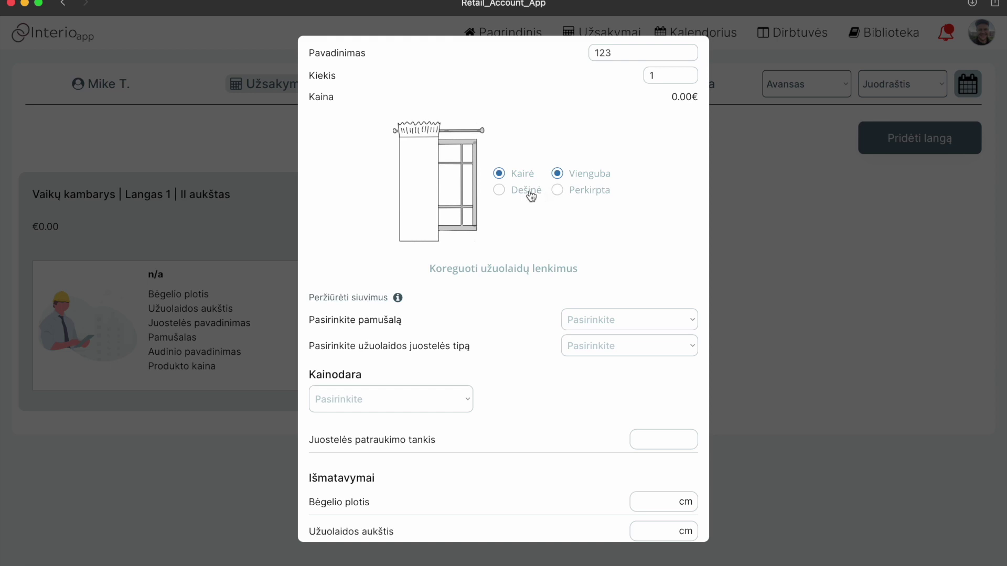
{"action": "left_click", "coordinate": [558, 192]}
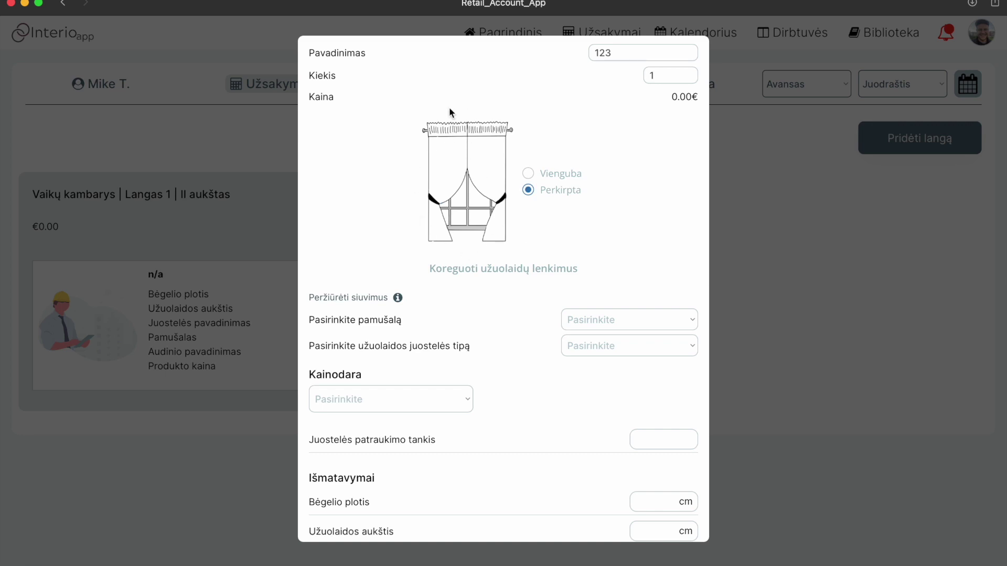
Step: Open the curtain hem settings and examine the hem preset and the side, between-fabric and top hem fields
{"action": "scroll", "coordinate": [513, 263], "scroll_direction": "down", "scroll_amount": 3}
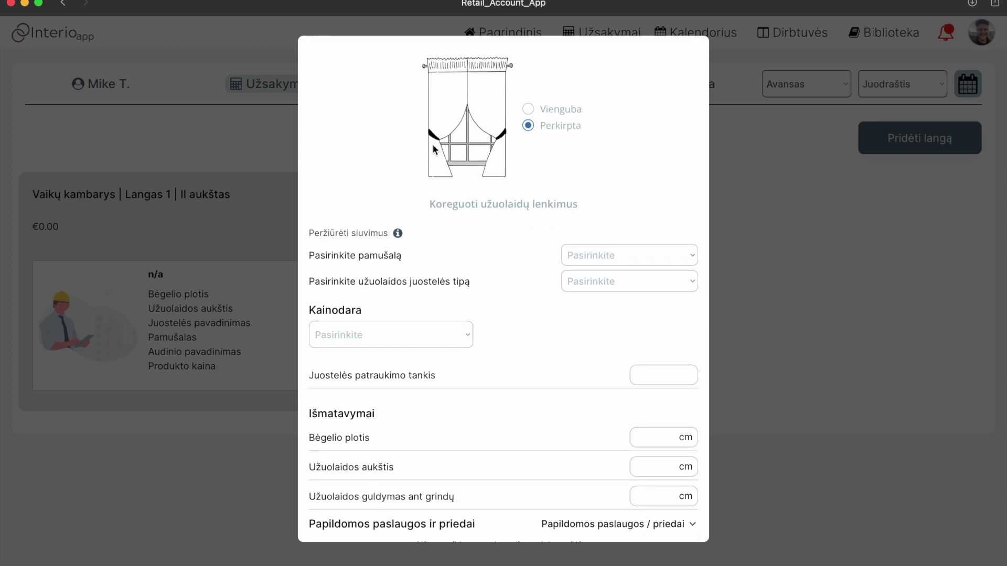
{"action": "scroll", "coordinate": [499, 122], "scroll_direction": "down", "scroll_amount": 1}
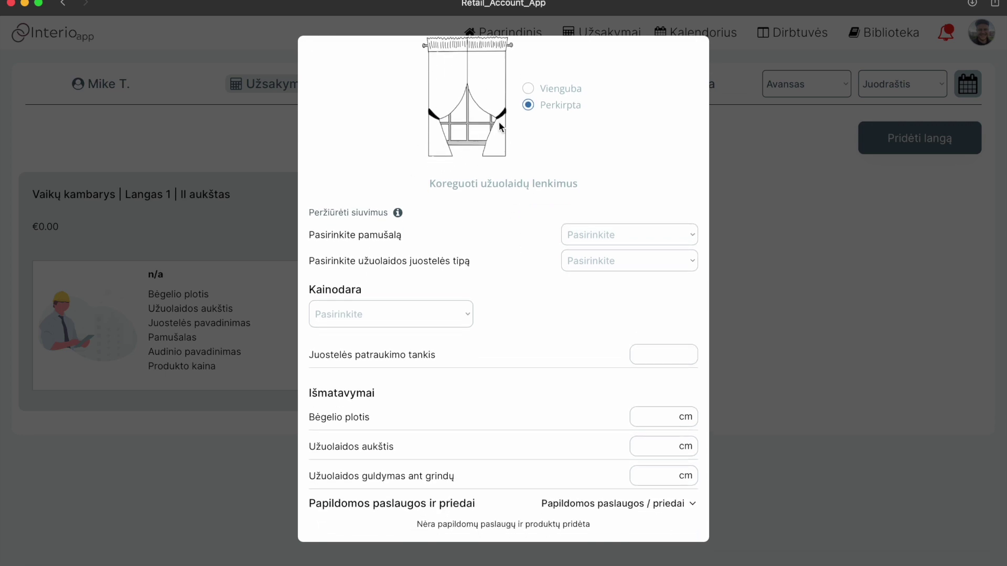
{"action": "left_click", "coordinate": [505, 193]}
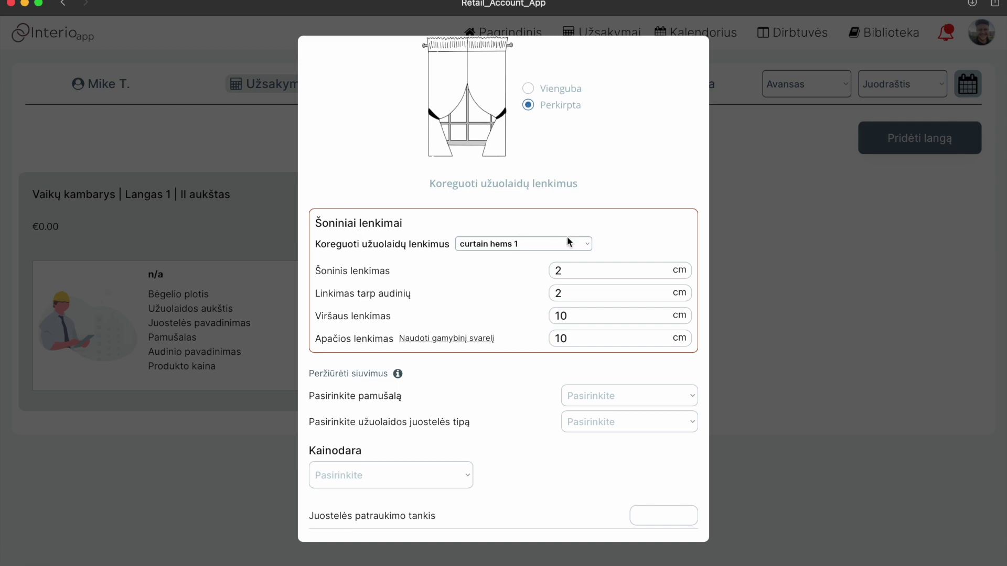
{"action": "left_click", "coordinate": [490, 244]}
{"action": "left_click", "coordinate": [425, 275]}
{"action": "left_click", "coordinate": [562, 271]}
{"action": "left_click", "coordinate": [566, 293]}
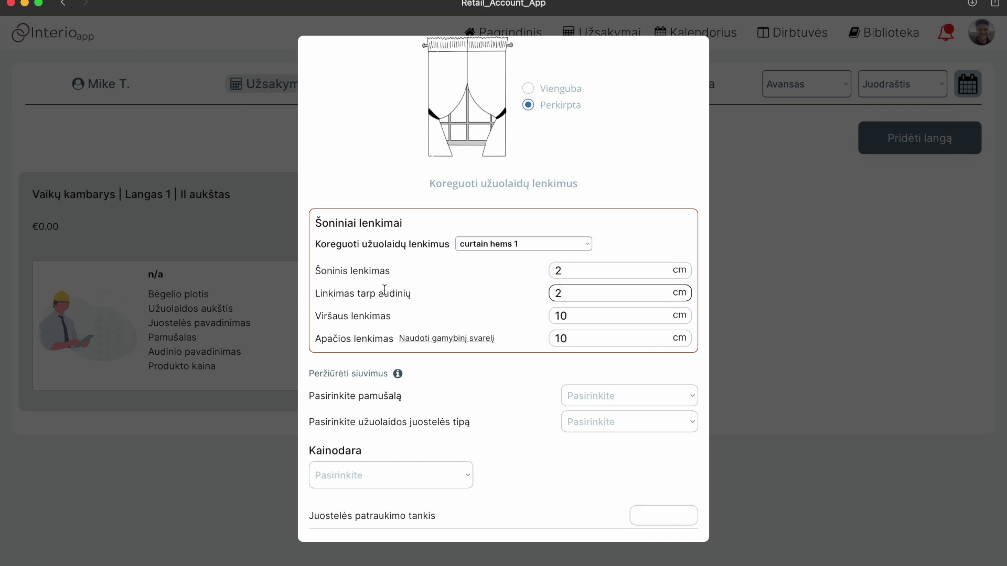
{"action": "left_click", "coordinate": [573, 317]}
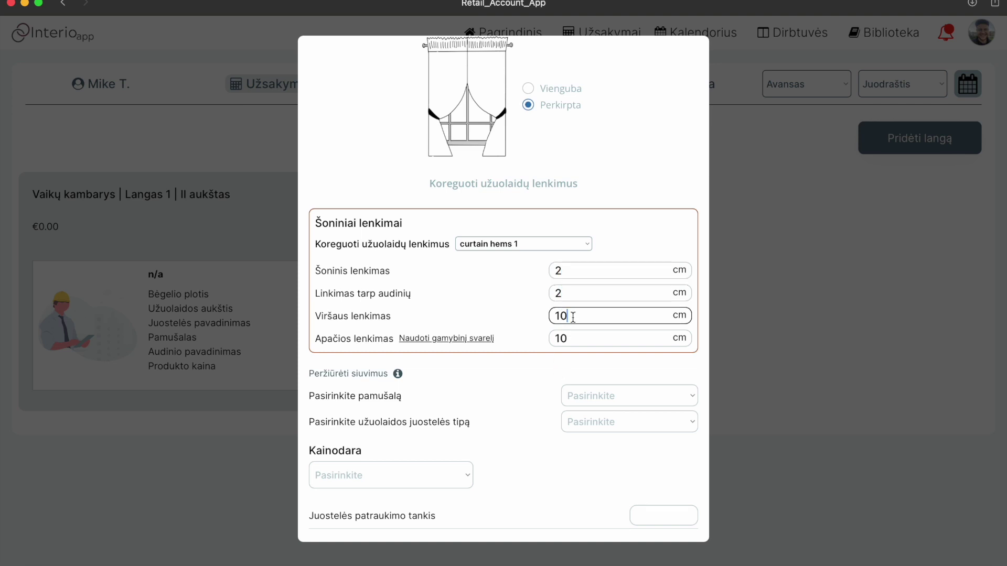
{"action": "left_click", "coordinate": [365, 319]}
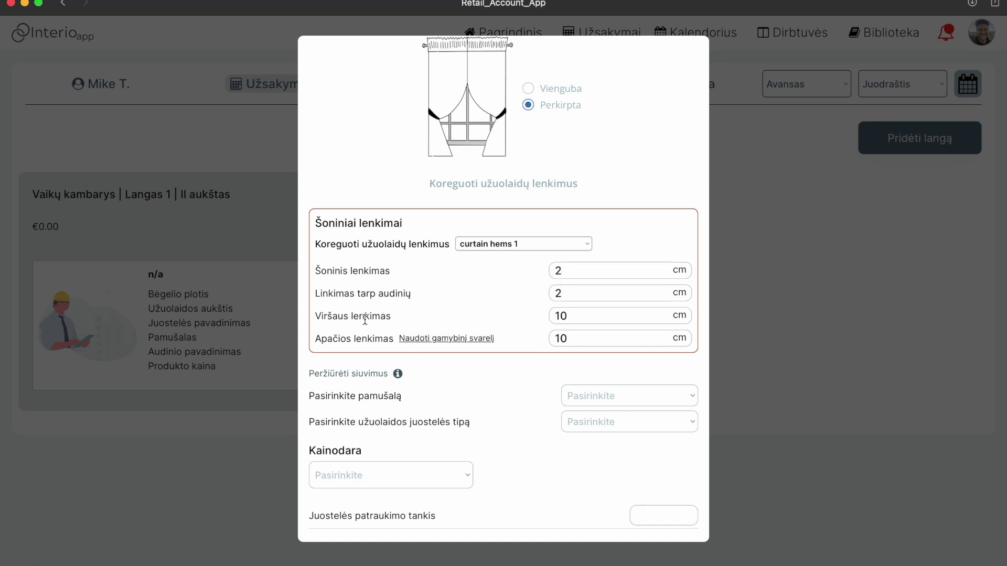
Step: Switch the curtain's bottom hem to the factory weight option (Naudoti gamybinį svarelį)
{"action": "left_click_drag", "start_coordinate": [313, 339], "coordinate": [510, 337]}
{"action": "left_click", "coordinate": [503, 323]}
{"action": "left_click_drag", "start_coordinate": [317, 338], "coordinate": [395, 338]}
{"action": "left_click", "coordinate": [488, 325]}
{"action": "left_click", "coordinate": [449, 339]}
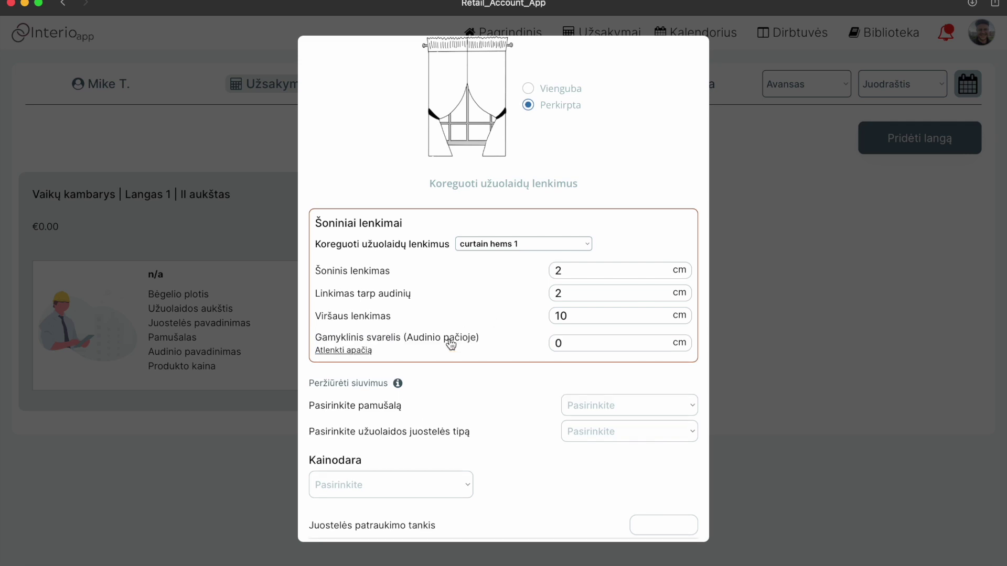
{"action": "left_click_drag", "start_coordinate": [589, 343], "coordinate": [549, 341]}
{"action": "left_click", "coordinate": [517, 342]}
Step: Collapse the curtain hem settings, reopen them for a brief check, and collapse them again
{"action": "scroll", "coordinate": [514, 343], "scroll_direction": "down", "scroll_amount": 3}
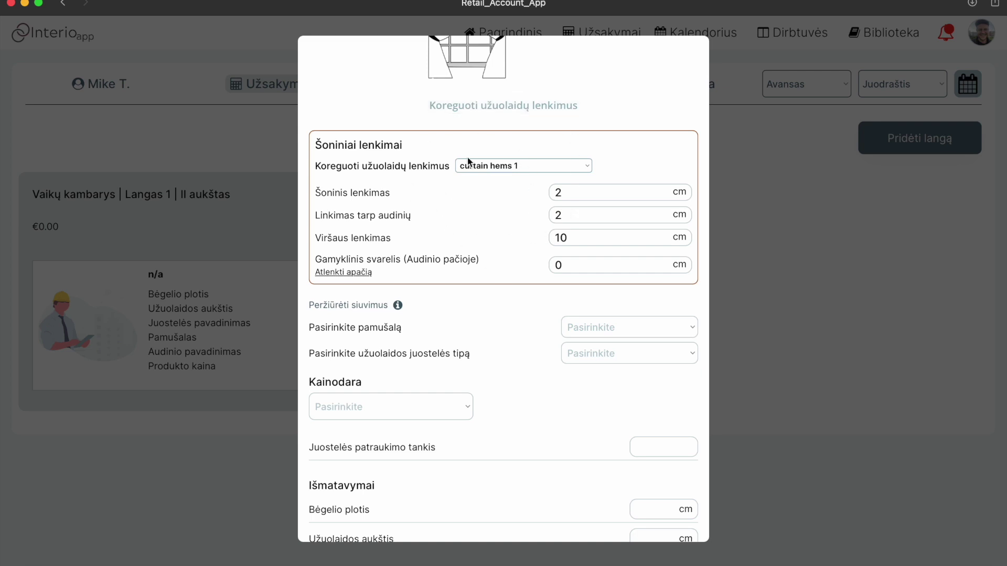
{"action": "left_click", "coordinate": [501, 105]}
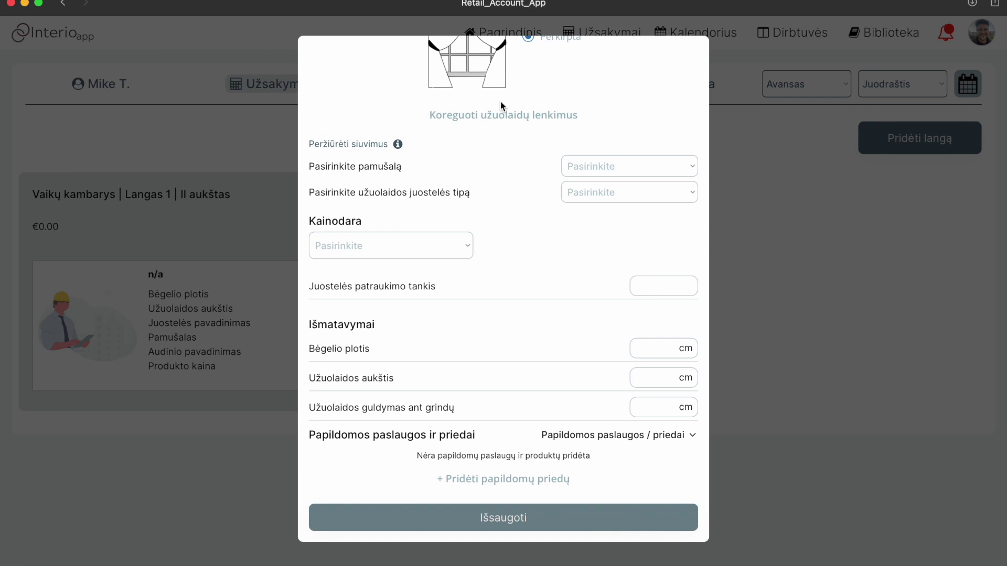
{"action": "left_click", "coordinate": [502, 122]}
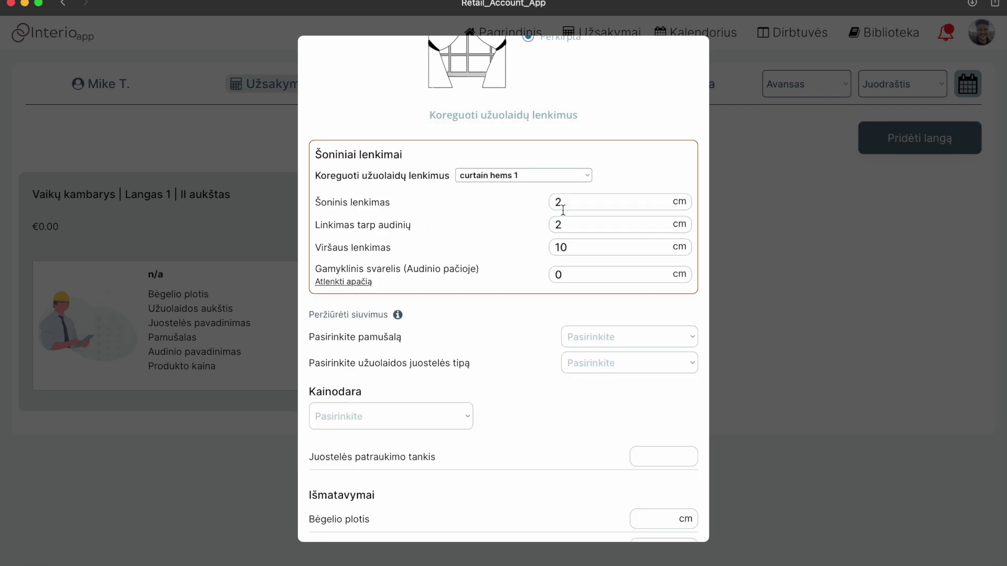
{"action": "left_click", "coordinate": [507, 118]}
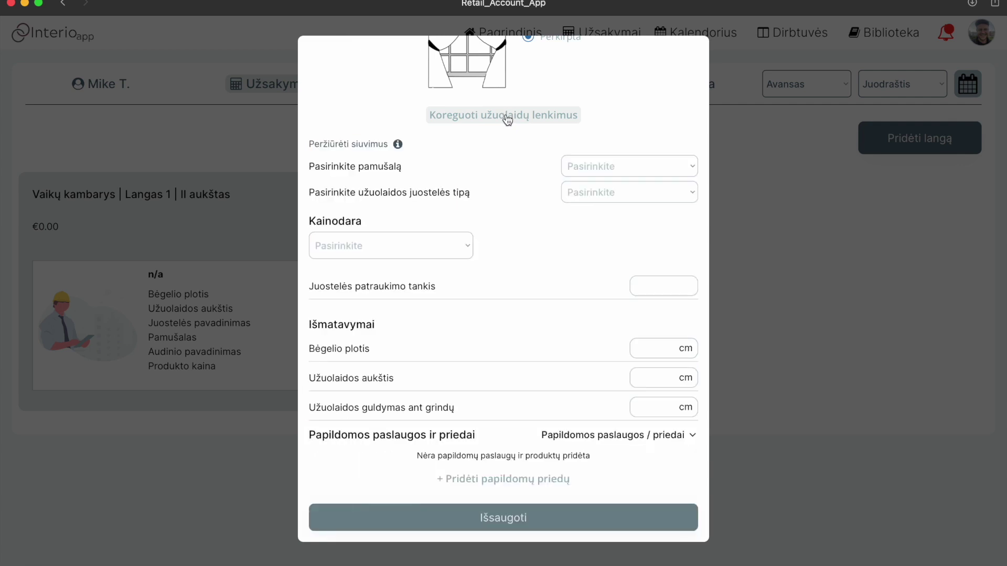
Step: Set the curtain's lining to Su pamušalu
{"action": "mouse_move", "coordinate": [306, 166]}
{"action": "left_mouse_down"}
{"action": "mouse_move", "coordinate": [433, 169]}
{"action": "mouse_move", "coordinate": [311, 168]}
{"action": "left_mouse_up"}
{"action": "left_click", "coordinate": [433, 168]}
{"action": "scroll", "coordinate": [311, 169], "scroll_direction": "up", "scroll_amount": 3}
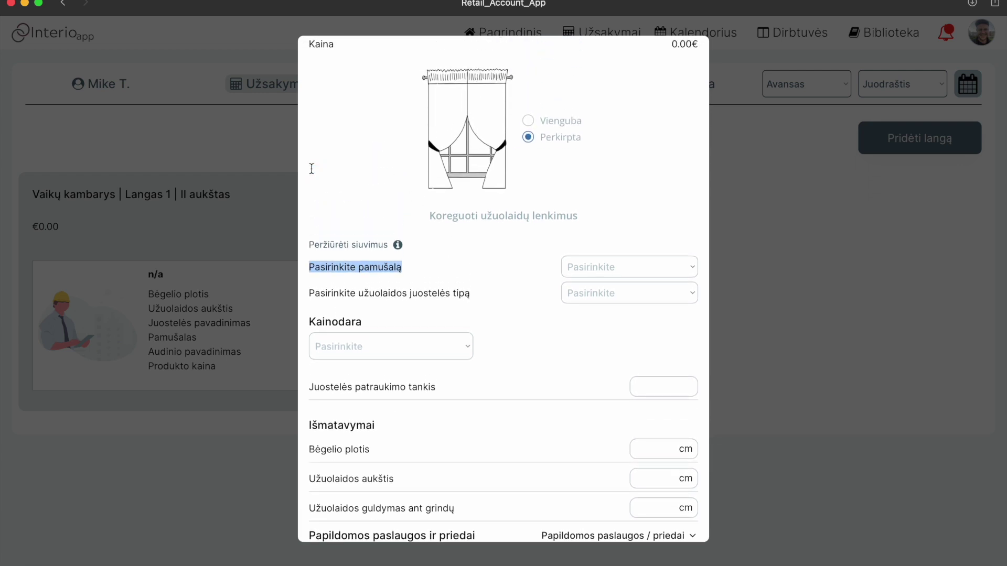
{"action": "scroll", "coordinate": [449, 378], "scroll_direction": "up", "scroll_amount": 2}
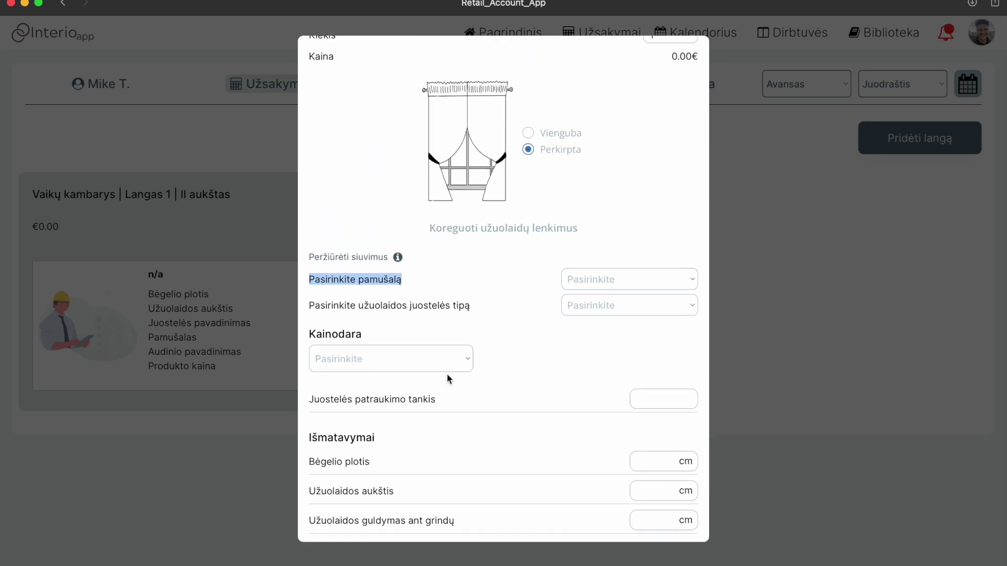
{"action": "scroll", "coordinate": [536, 237], "scroll_direction": "down", "scroll_amount": 4}
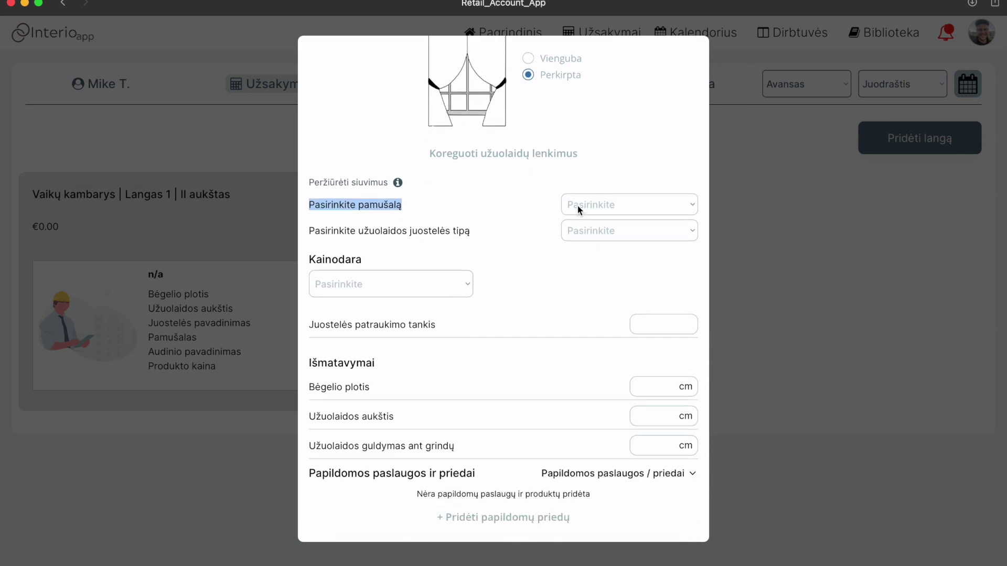
{"action": "left_click", "coordinate": [593, 207]}
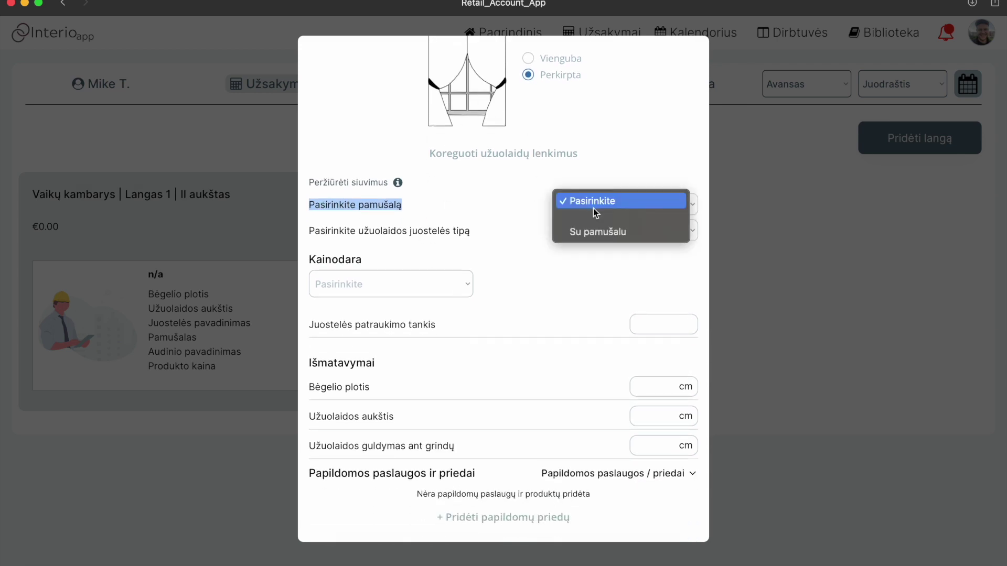
{"action": "left_click", "coordinate": [596, 234]}
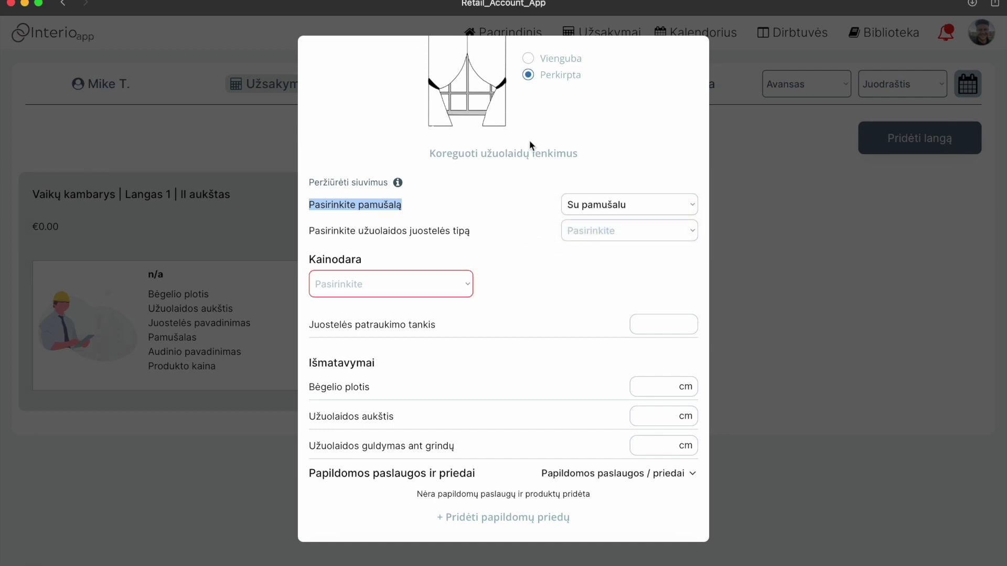
{"action": "scroll", "coordinate": [527, 131], "scroll_direction": "down", "scroll_amount": 1}
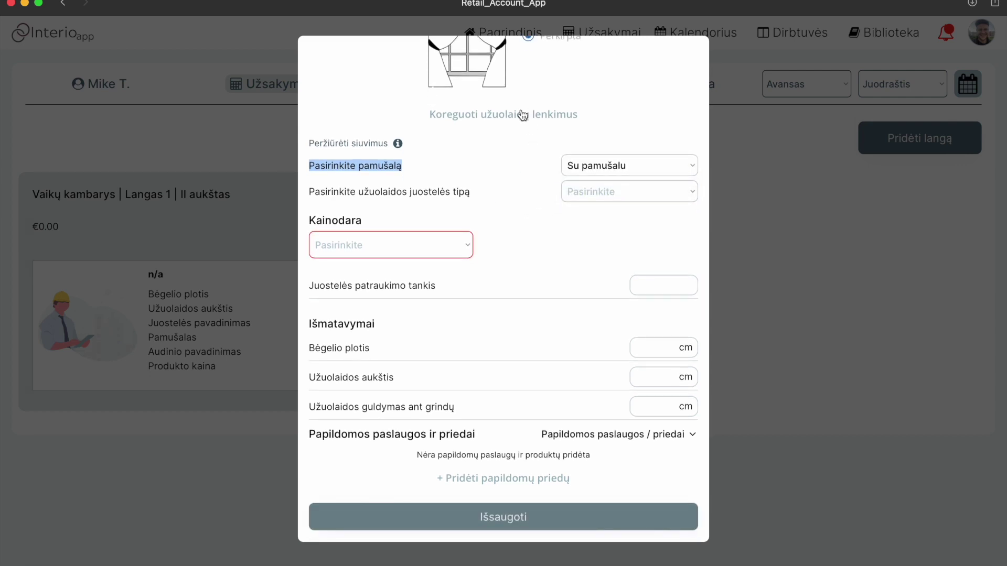
{"action": "left_click", "coordinate": [446, 167]}
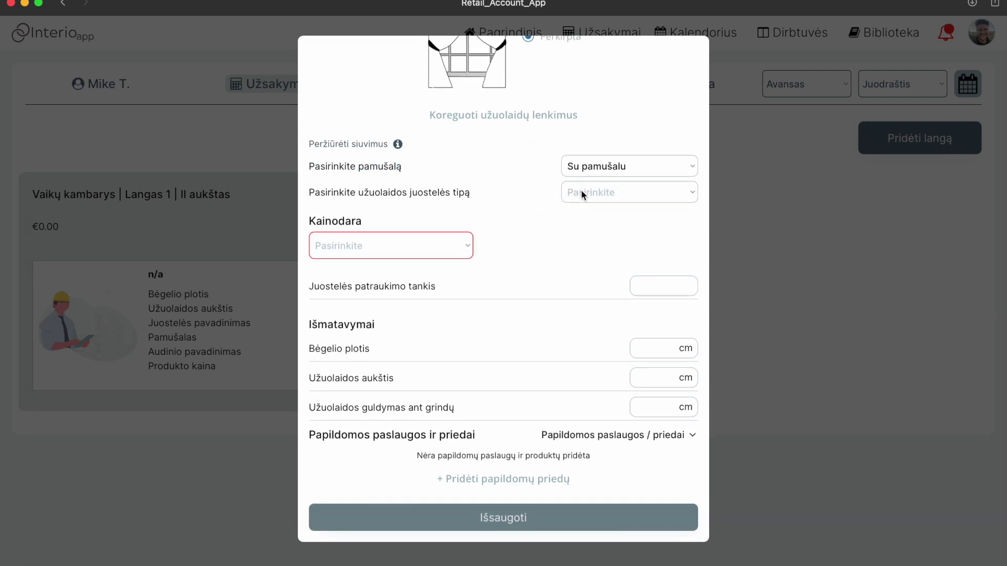
Step: Set the curtain tape type to Pinch pleat
{"action": "left_click_drag", "start_coordinate": [309, 167], "coordinate": [427, 177]}
{"action": "left_click", "coordinate": [427, 173]}
{"action": "left_click_drag", "start_coordinate": [308, 168], "coordinate": [396, 168]}
{"action": "left_click", "coordinate": [413, 173]}
{"action": "left_click", "coordinate": [612, 197]}
{"action": "left_click", "coordinate": [413, 194]}
{"action": "left_click_drag", "start_coordinate": [309, 193], "coordinate": [463, 191]}
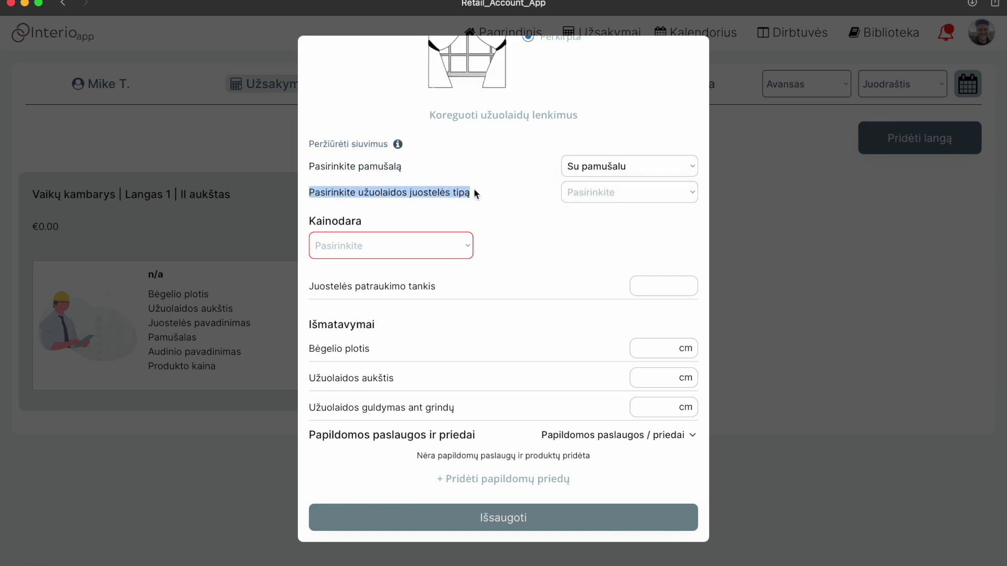
{"action": "left_click", "coordinate": [474, 188]}
{"action": "left_click", "coordinate": [626, 191]}
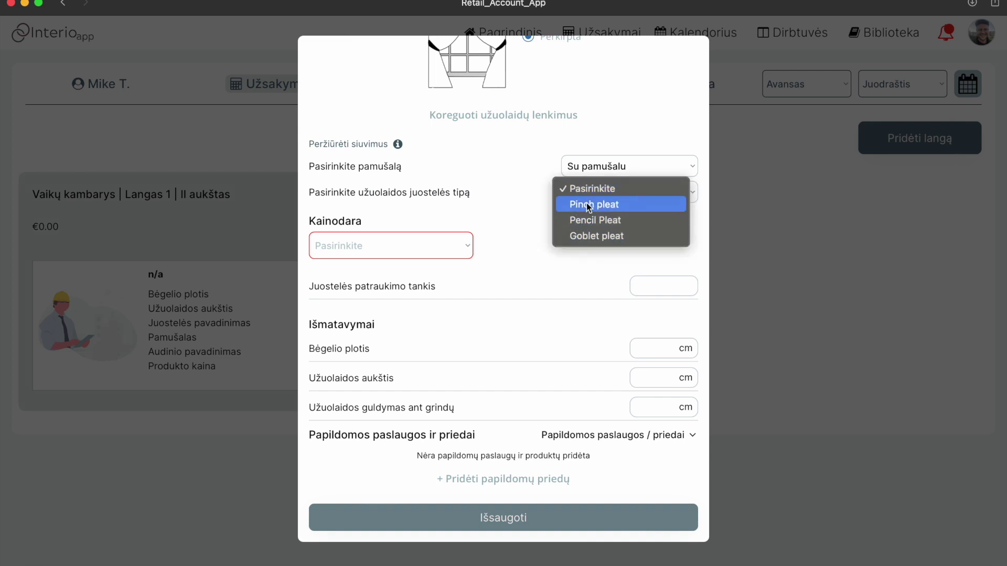
{"action": "left_click", "coordinate": [629, 206]}
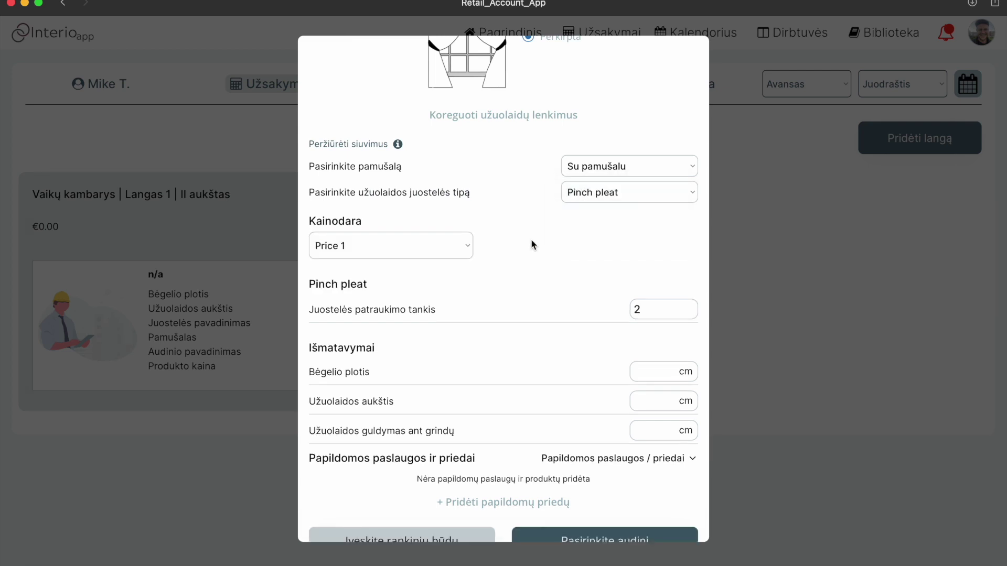
Step: Review the curtain's available pricing options under Kainodara and the pleat and measurement fields
{"action": "scroll", "coordinate": [486, 236], "scroll_direction": "down", "scroll_amount": 2}
{"action": "left_click_drag", "start_coordinate": [315, 170], "coordinate": [359, 174]}
{"action": "left_click", "coordinate": [340, 173]}
{"action": "left_click", "coordinate": [357, 204]}
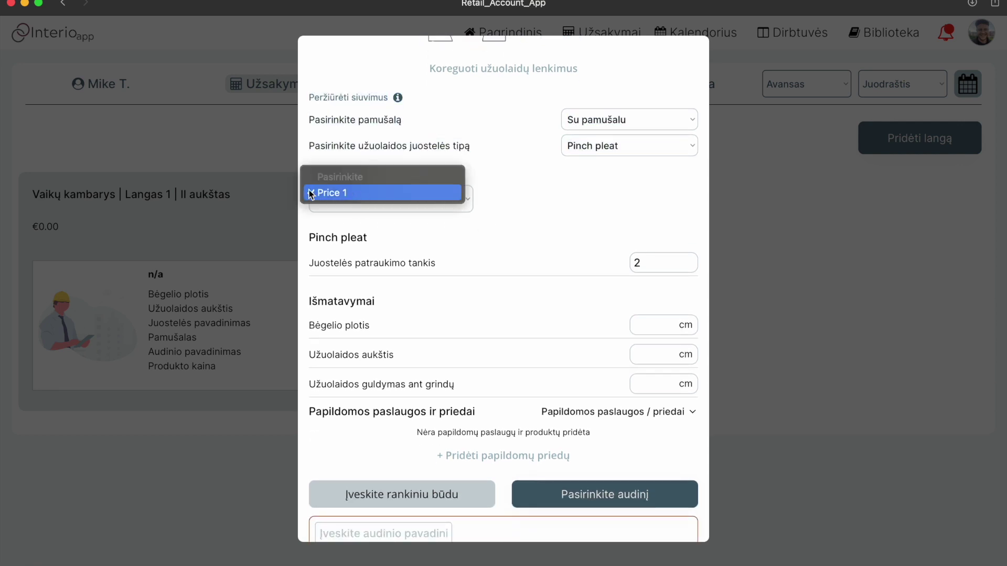
{"action": "left_click", "coordinate": [537, 165]}
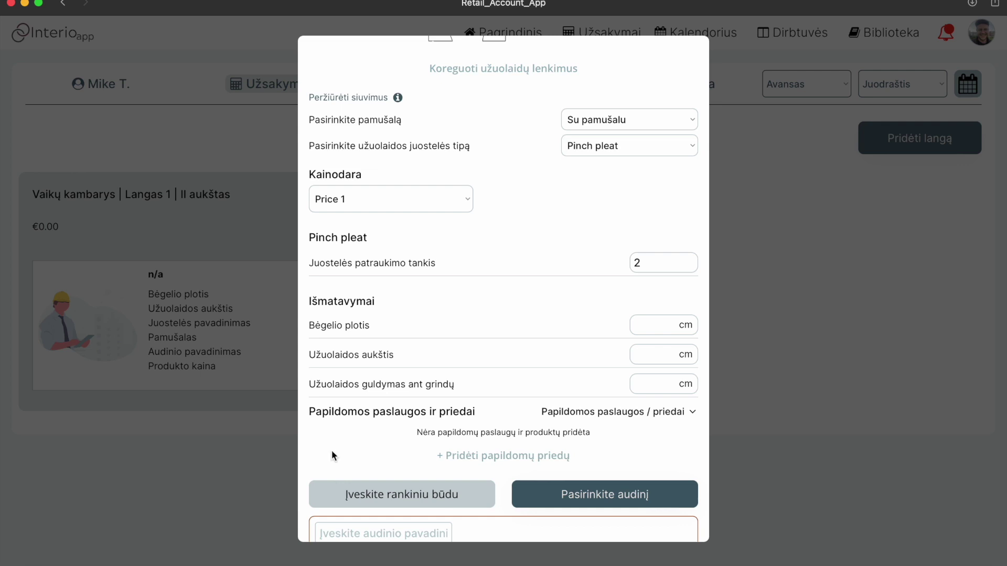
{"action": "left_click", "coordinate": [450, 205]}
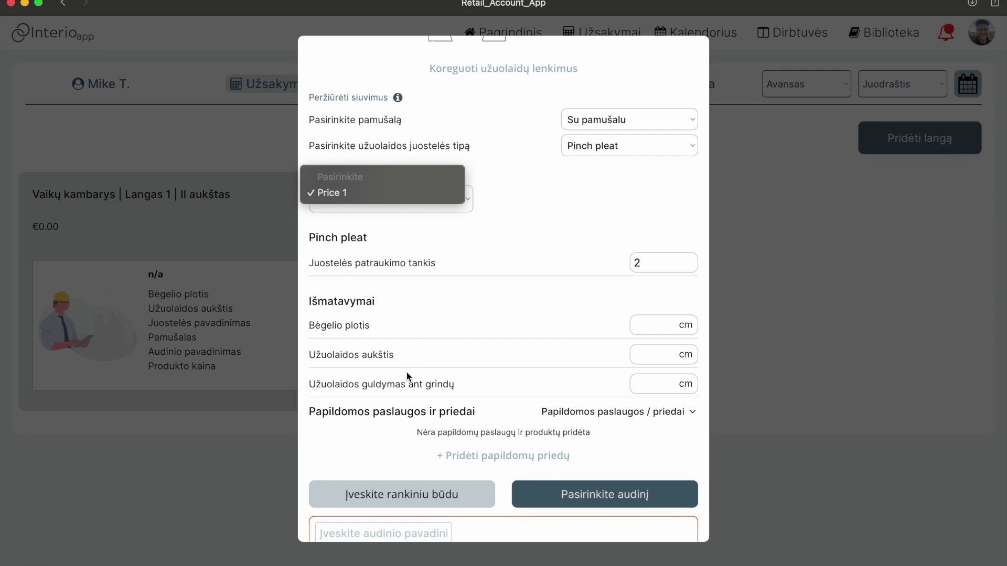
{"action": "left_click", "coordinate": [511, 257]}
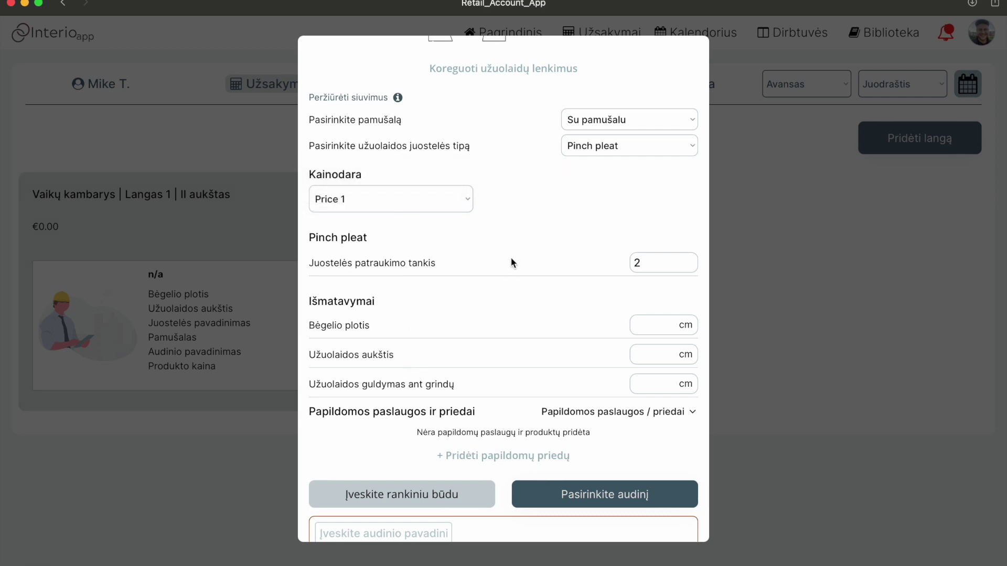
{"action": "scroll", "coordinate": [511, 258], "scroll_direction": "down", "scroll_amount": 2}
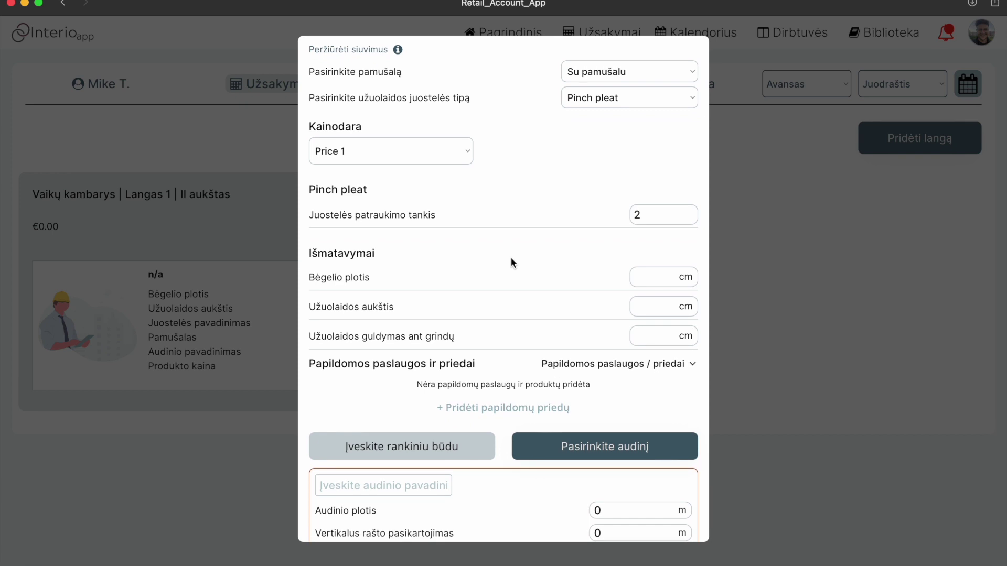
{"action": "scroll", "coordinate": [511, 258], "scroll_direction": "down", "scroll_amount": 1}
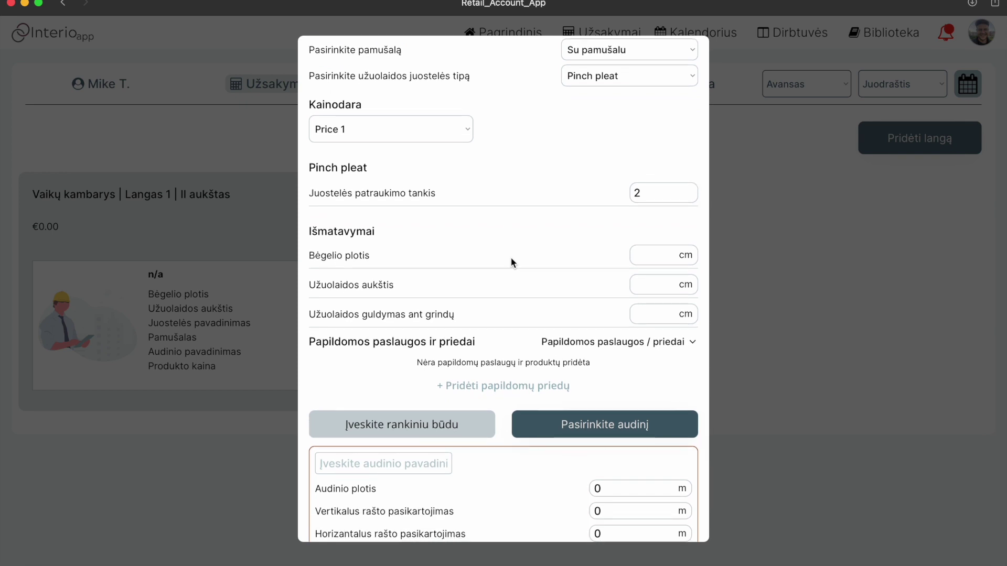
{"action": "scroll", "coordinate": [511, 258], "scroll_direction": "up", "scroll_amount": 3}
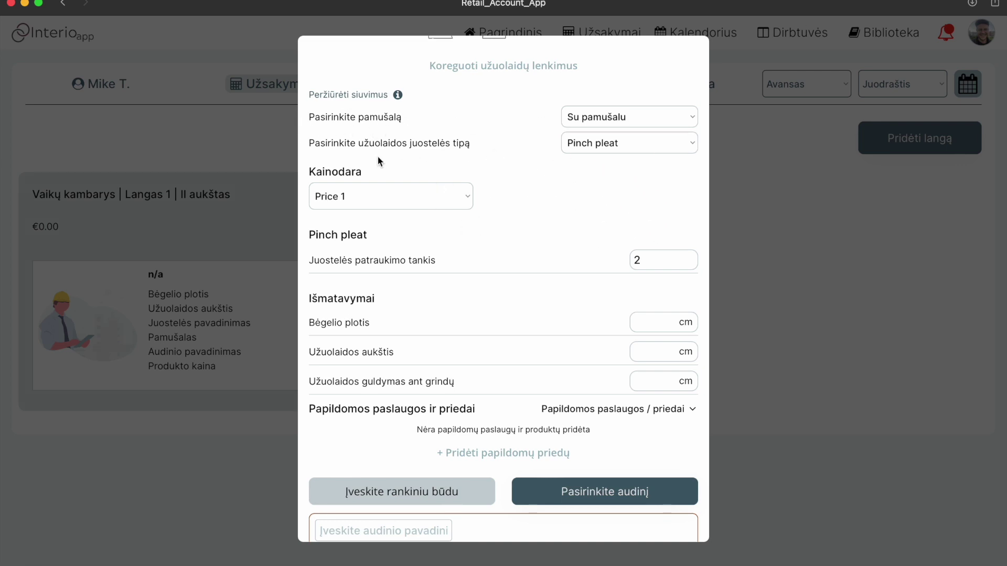
Step: Set the curtain's rail width (Bėgelio plotis) to 400 cm
{"action": "left_click_drag", "start_coordinate": [309, 143], "coordinate": [487, 142]}
{"action": "left_click", "coordinate": [486, 142]}
{"action": "scroll", "coordinate": [522, 213], "scroll_direction": "down", "scroll_amount": 4}
{"action": "left_click_drag", "start_coordinate": [312, 217], "coordinate": [381, 215]}
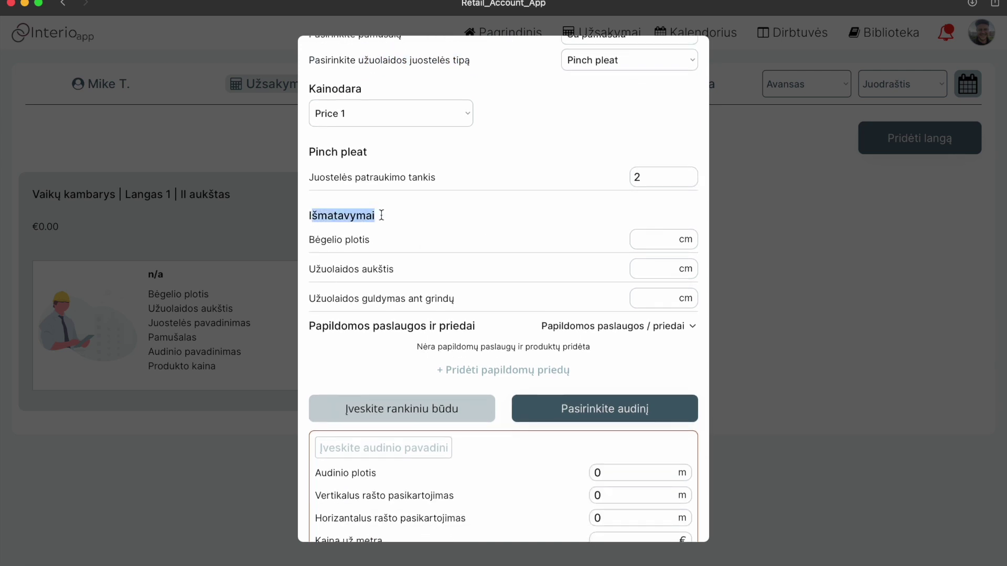
{"action": "left_click", "coordinate": [644, 252]}
{"action": "left_click", "coordinate": [645, 241]}
{"action": "type", "text": "200"}
{"action": "scroll", "coordinate": [328, 302], "scroll_direction": "up", "scroll_amount": 3}
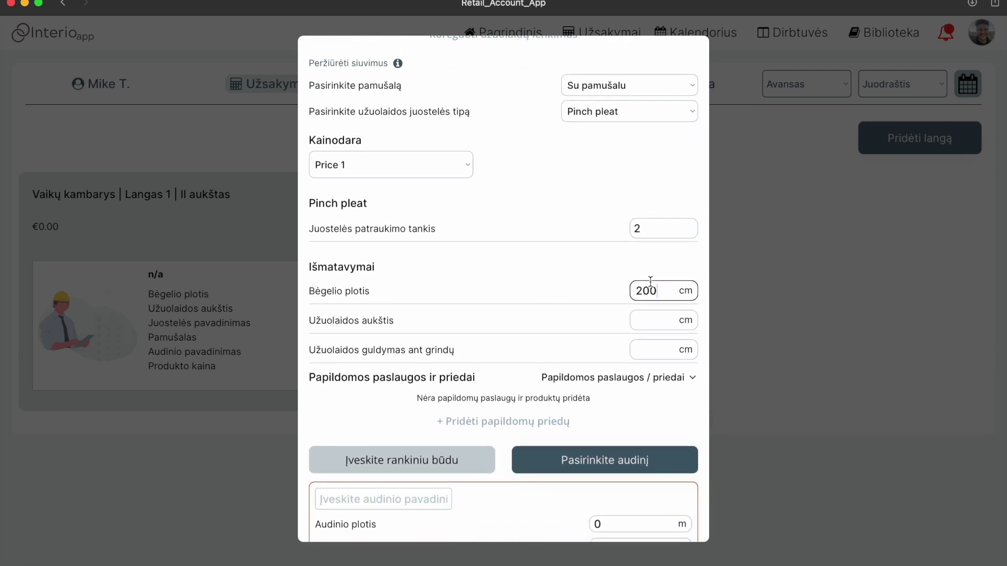
{"action": "left_click_drag", "start_coordinate": [658, 291], "coordinate": [587, 289]}
{"action": "type", "text": "400"}
{"action": "left_click", "coordinate": [543, 291]}
Step: Set the curtain's height (Užuolaidos aukštis) to 275 cm
{"action": "scroll", "coordinate": [544, 291], "scroll_direction": "down", "scroll_amount": 2}
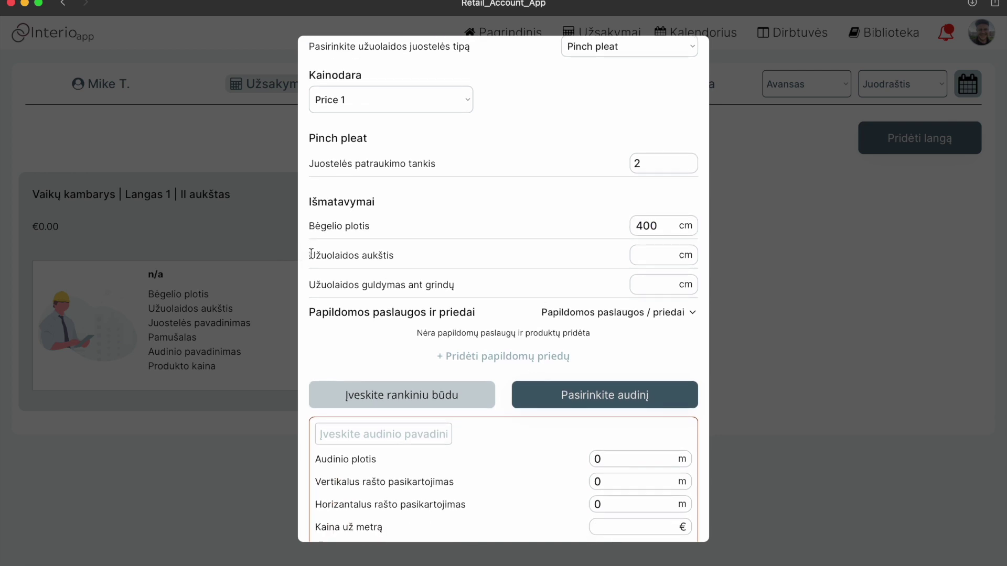
{"action": "left_click", "coordinate": [642, 254]}
{"action": "type", "text": "275"}
{"action": "left_click", "coordinate": [602, 255]}
Step: Enter 3 cm as the curtain's floor overlap (Užuolaidos guldymas ant grindų), and clear the value again
{"action": "scroll", "coordinate": [603, 255], "scroll_direction": "down", "scroll_amount": 1}
{"action": "left_click_drag", "start_coordinate": [310, 254], "coordinate": [464, 254]}
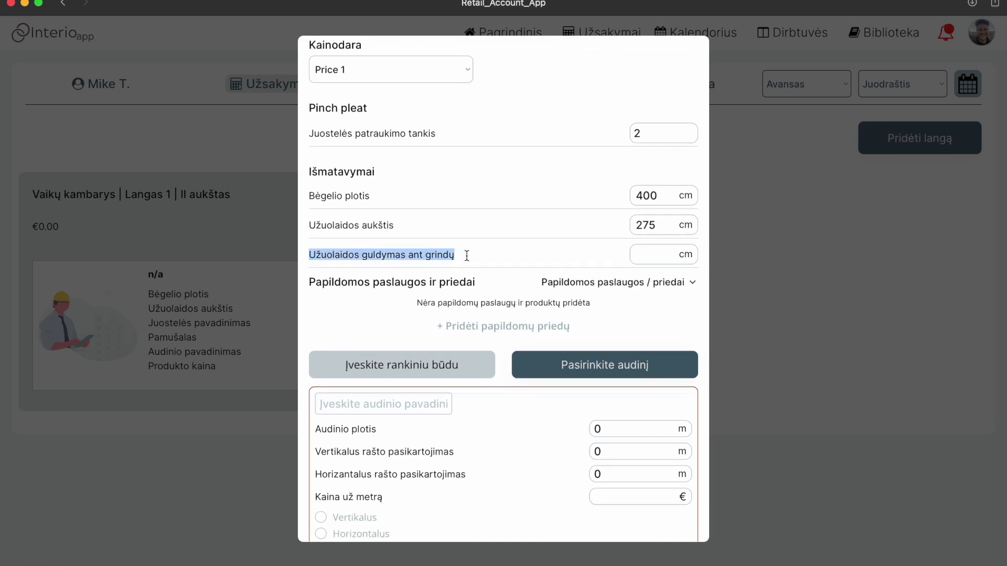
{"action": "left_click", "coordinate": [642, 257]}
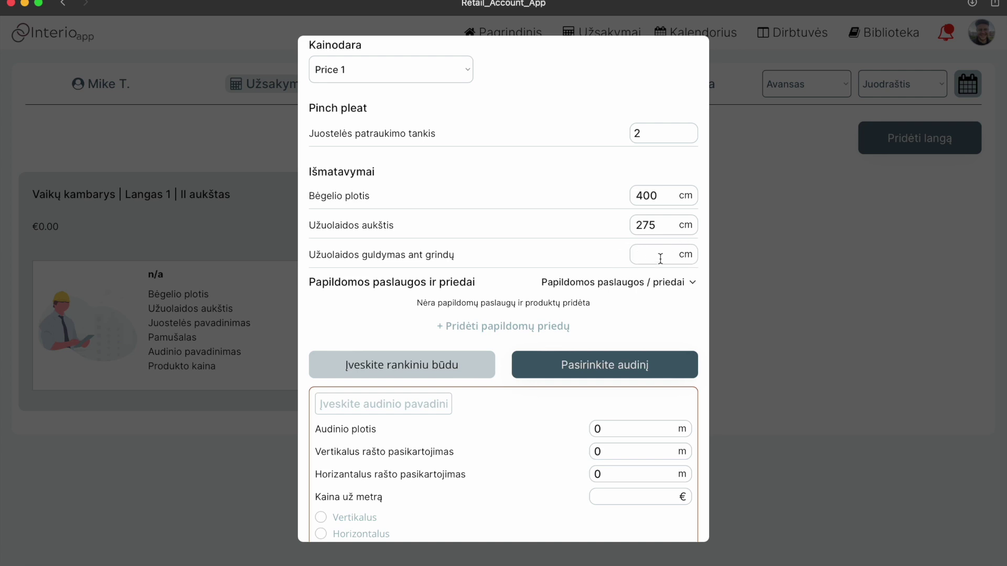
{"action": "left_click", "coordinate": [661, 258]}
{"action": "type", "text": "3"}
{"action": "left_click", "coordinate": [612, 245]}
{"action": "left_click_drag", "start_coordinate": [657, 226], "coordinate": [634, 226]}
{"action": "left_click", "coordinate": [648, 255]}
{"action": "key", "text": "BackSpace"}
Step: Examine the list of additional services and accessories available for the curtain
{"action": "scroll", "coordinate": [608, 252], "scroll_direction": "down", "scroll_amount": 3}
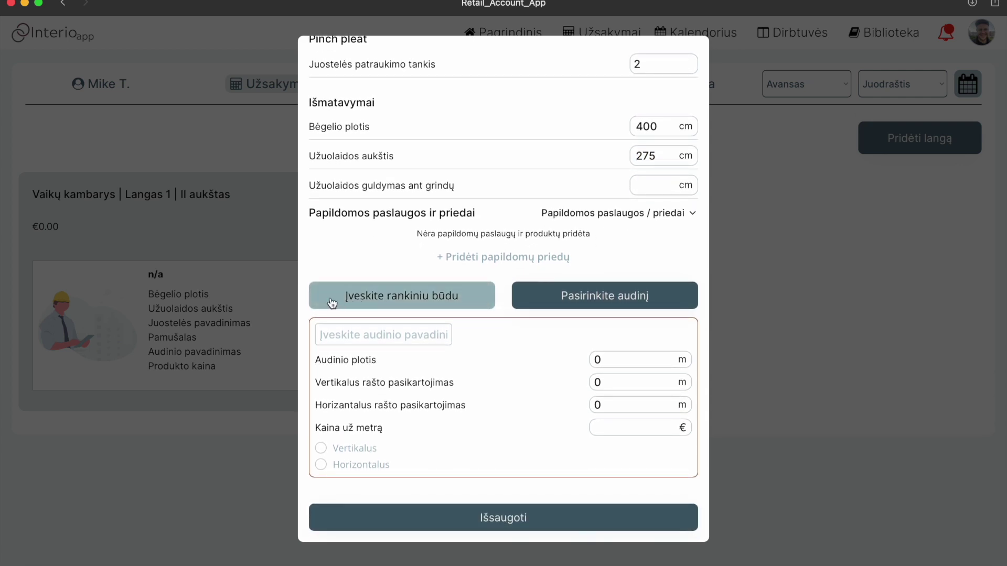
{"action": "left_click_drag", "start_coordinate": [308, 209], "coordinate": [444, 213]}
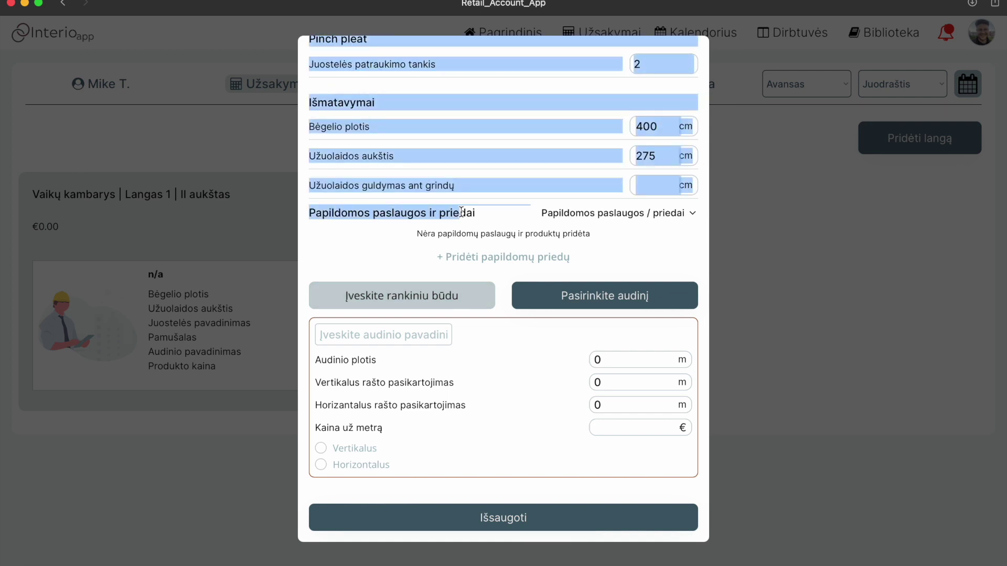
{"action": "left_click", "coordinate": [467, 212]}
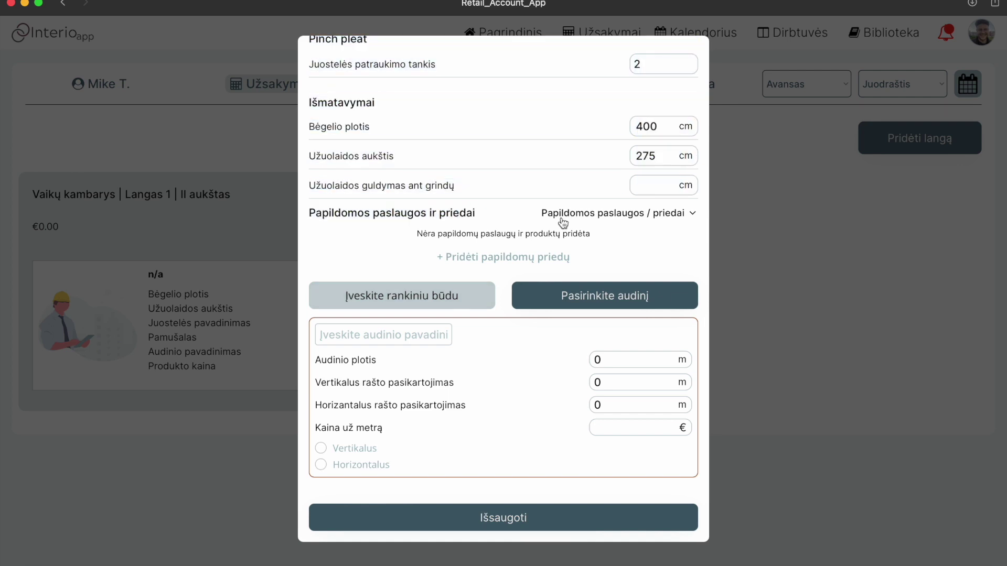
{"action": "left_click", "coordinate": [673, 218]}
{"action": "scroll", "coordinate": [656, 272], "scroll_direction": "down", "scroll_amount": 3}
{"action": "scroll", "coordinate": [656, 271], "scroll_direction": "up", "scroll_amount": 3}
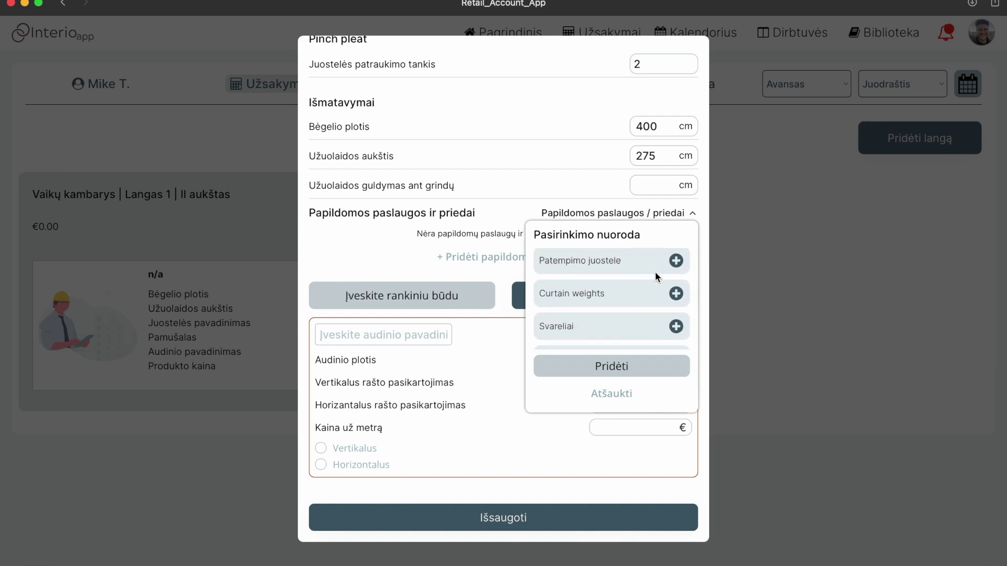
{"action": "scroll", "coordinate": [656, 272], "scroll_direction": "down", "scroll_amount": 3}
{"action": "left_click_drag", "start_coordinate": [538, 297], "coordinate": [580, 297]}
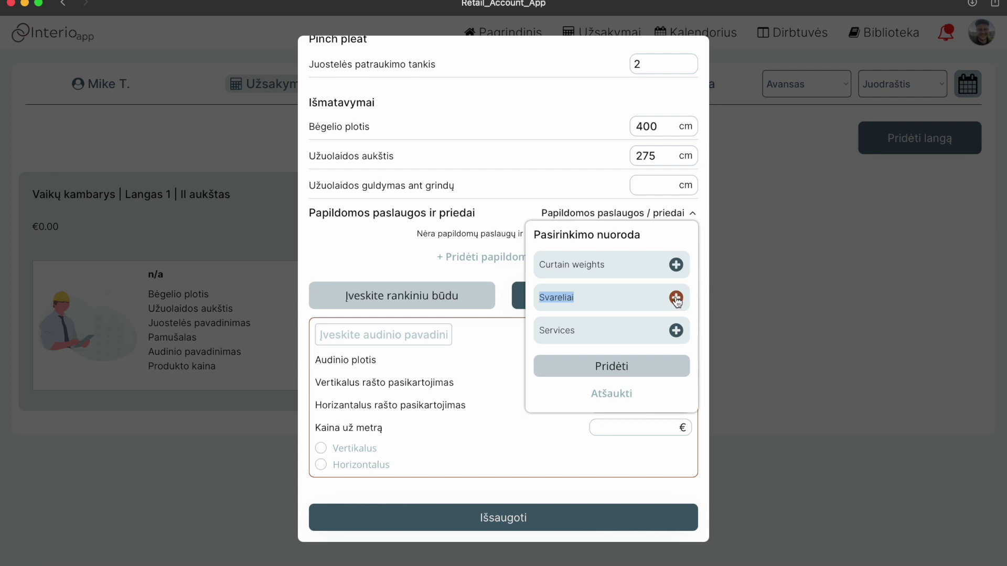
{"action": "left_click", "coordinate": [637, 281]}
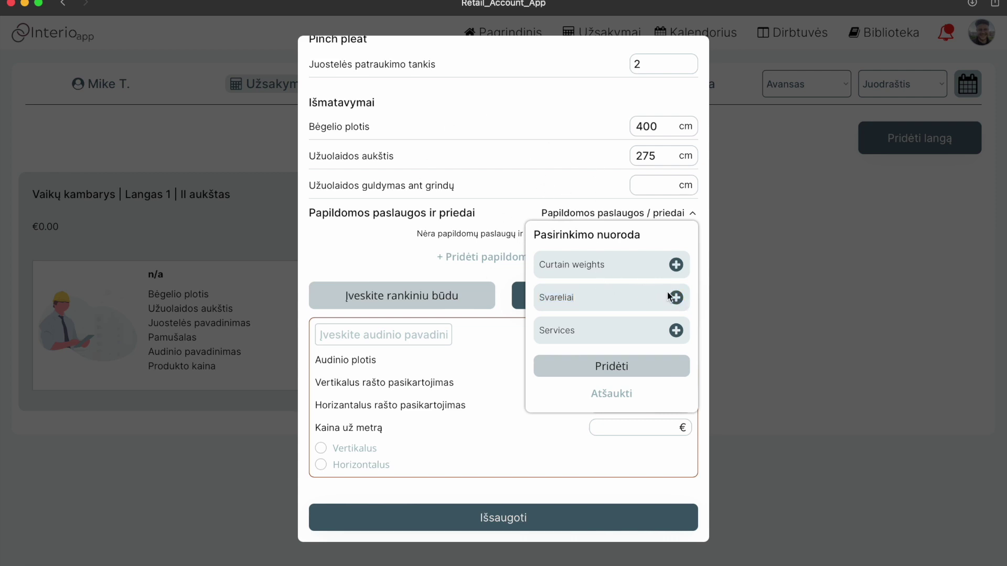
{"action": "scroll", "coordinate": [583, 256], "scroll_direction": "up", "scroll_amount": 3}
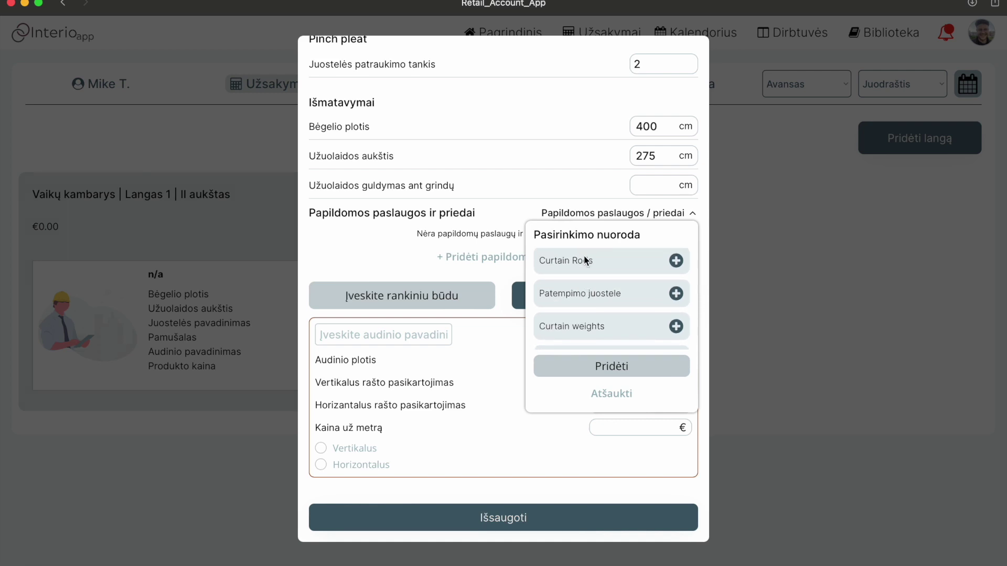
{"action": "scroll", "coordinate": [648, 286], "scroll_direction": "up", "scroll_amount": 2}
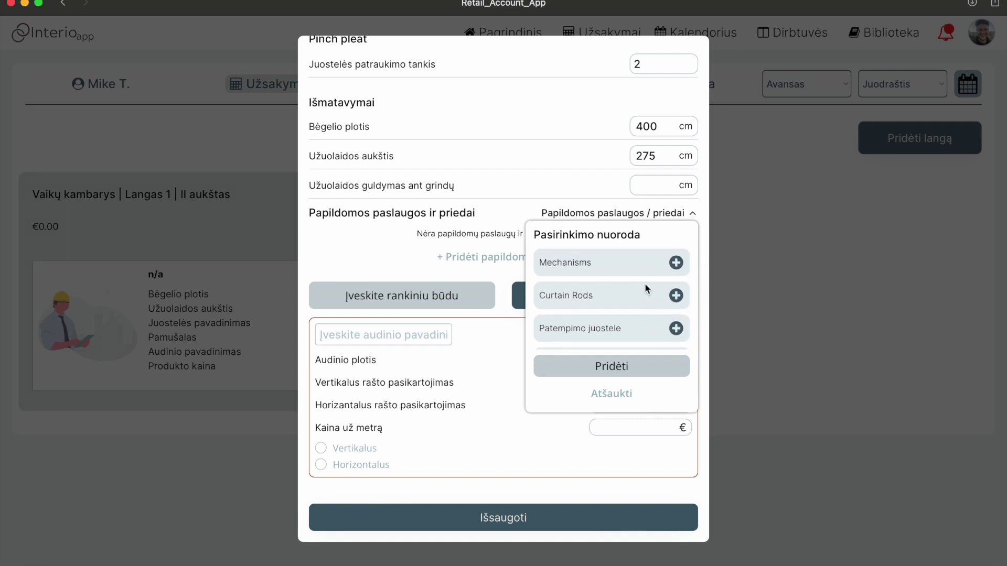
{"action": "scroll", "coordinate": [676, 271], "scroll_direction": "down", "scroll_amount": 3}
{"action": "scroll", "coordinate": [676, 272], "scroll_direction": "up", "scroll_amount": 2}
{"action": "left_click_drag", "start_coordinate": [533, 239], "coordinate": [645, 230]}
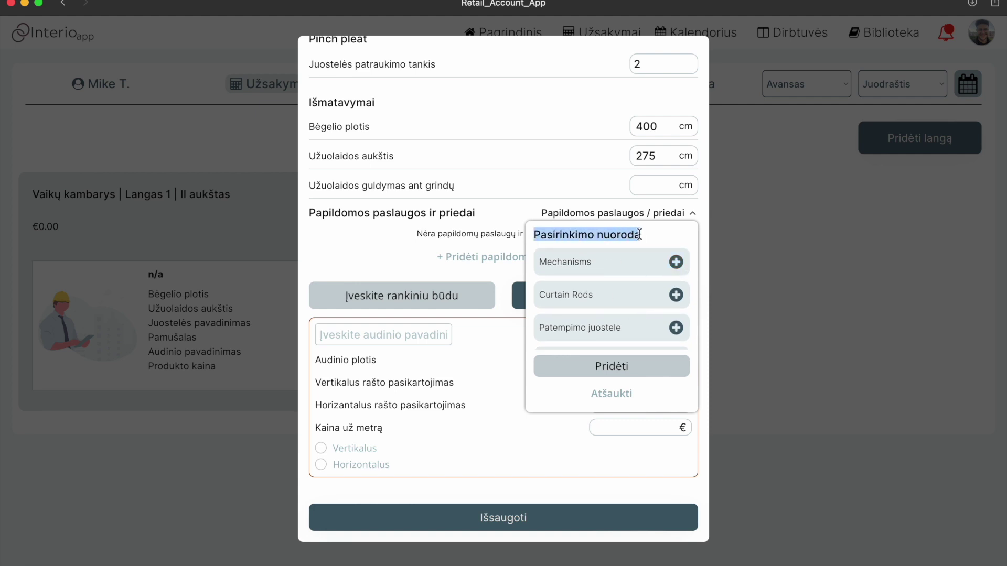
{"action": "left_click", "coordinate": [645, 229]}
{"action": "scroll", "coordinate": [628, 326], "scroll_direction": "down", "scroll_amount": 1}
{"action": "scroll", "coordinate": [629, 325], "scroll_direction": "down", "scroll_amount": 2}
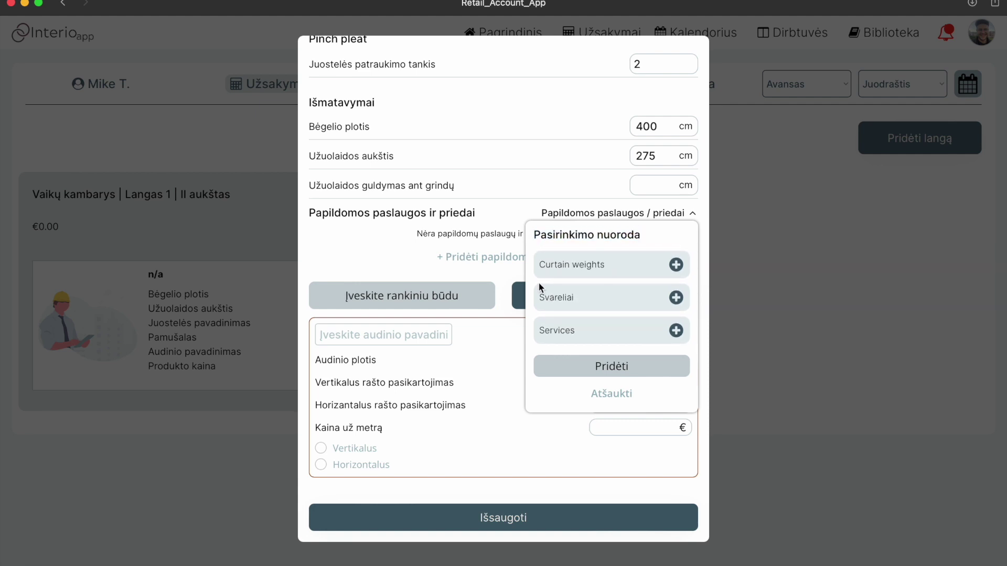
Step: Add the Svareliai accessory to the curtain, check its product options, and delete it again
{"action": "left_click", "coordinate": [677, 298]}
{"action": "left_click", "coordinate": [619, 368]}
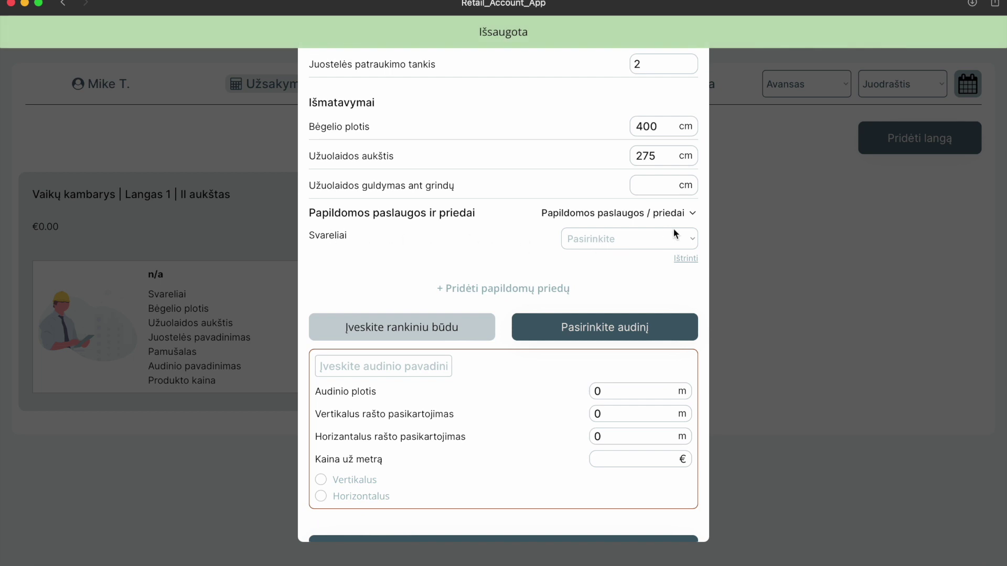
{"action": "left_click", "coordinate": [659, 238]}
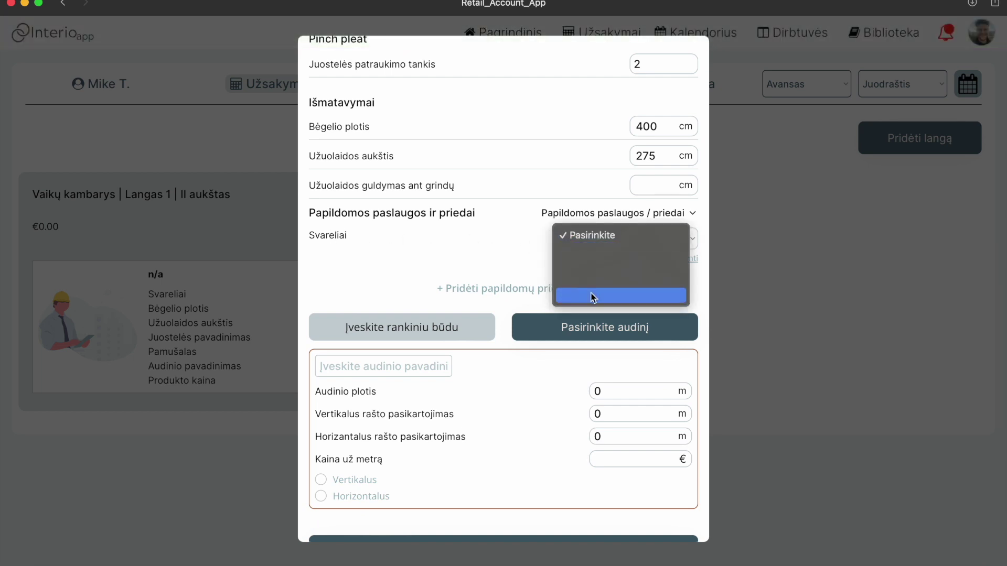
{"action": "left_click", "coordinate": [510, 237]}
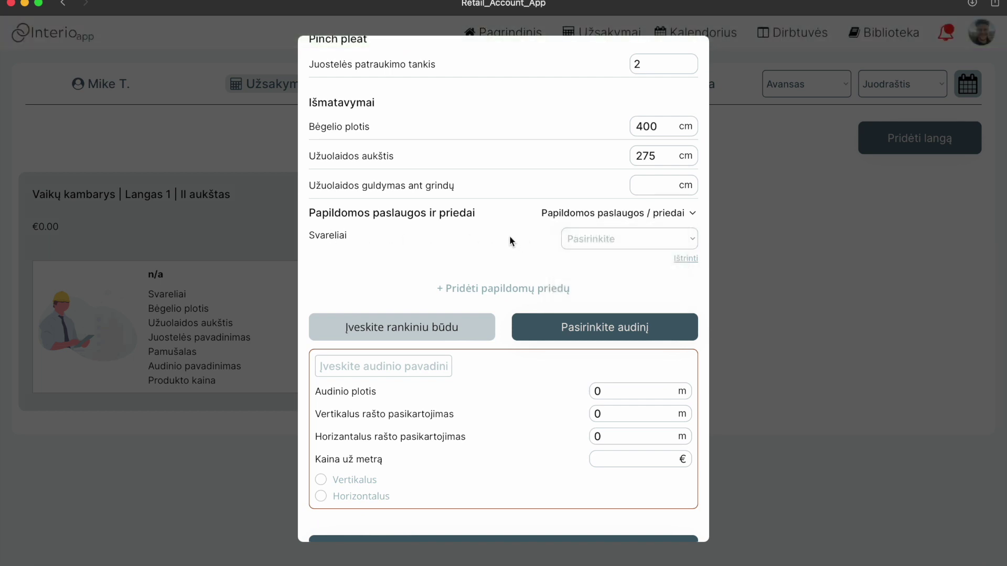
{"action": "left_click", "coordinate": [681, 258]}
{"action": "left_click", "coordinate": [558, 226]}
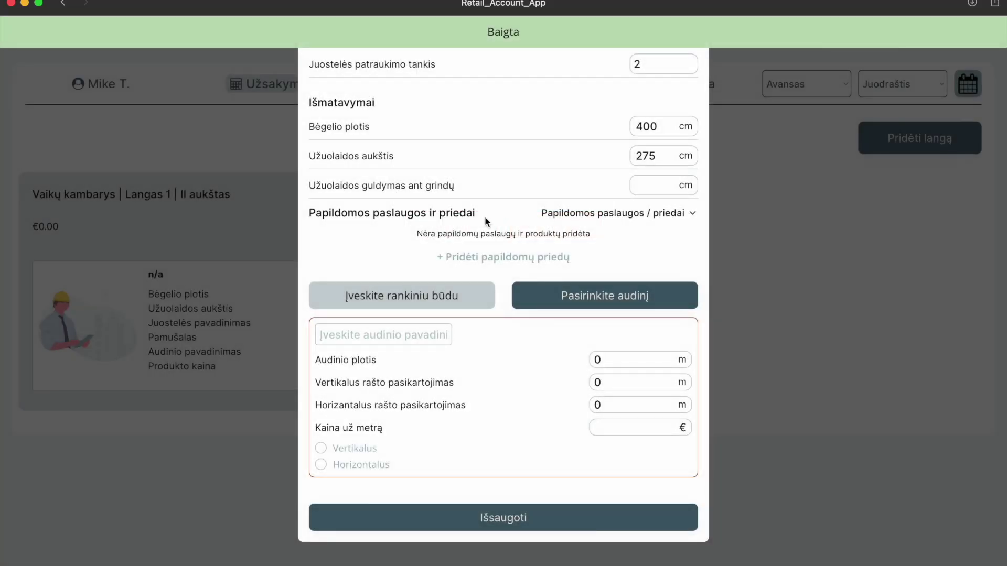
{"action": "left_click", "coordinate": [505, 258]}
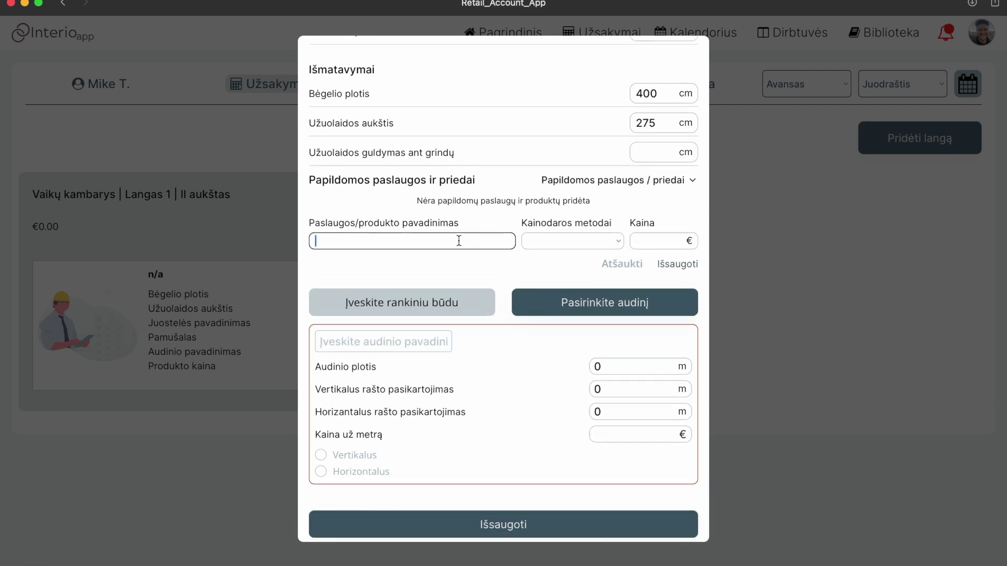
{"action": "left_click", "coordinate": [624, 265]}
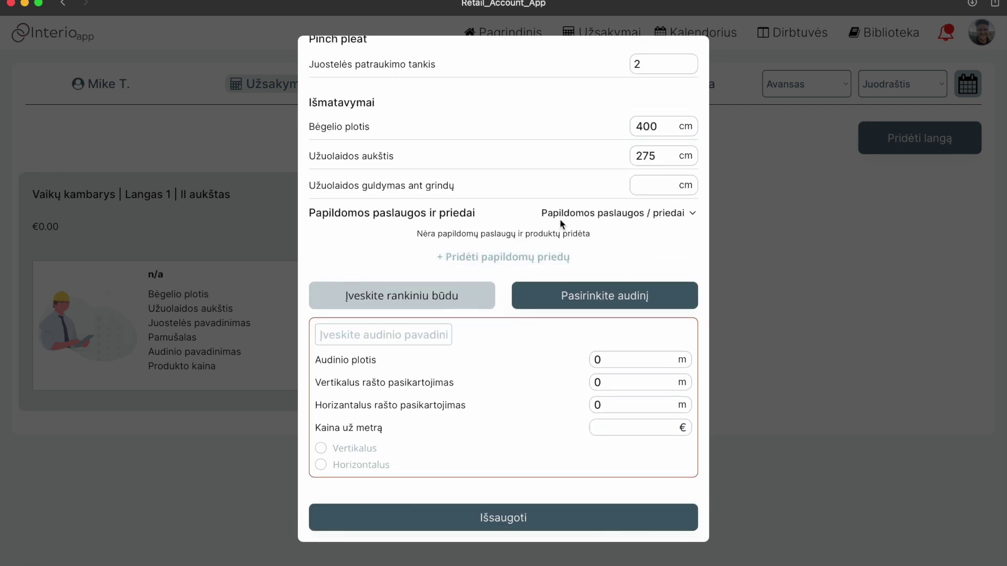
{"action": "left_click", "coordinate": [690, 215]}
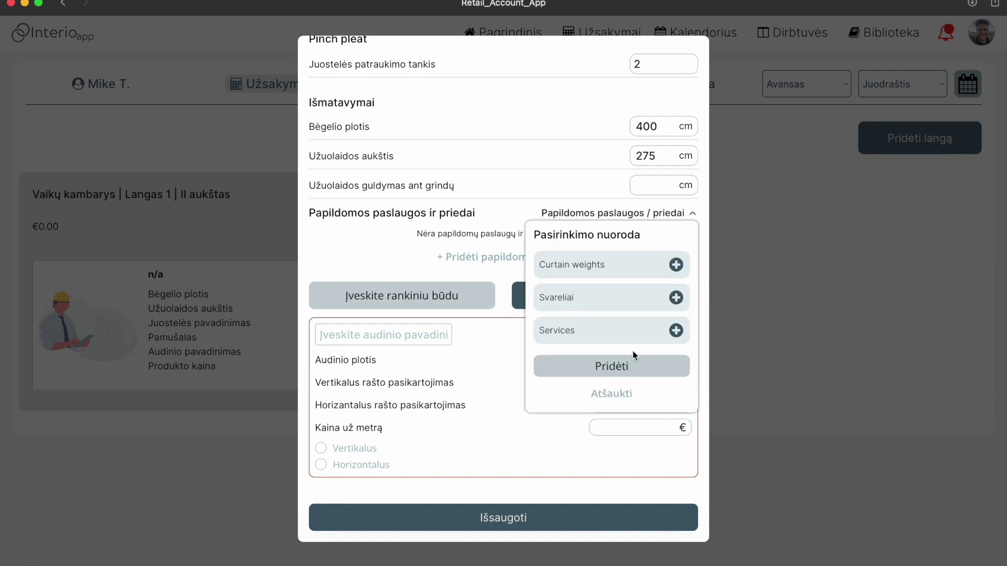
{"action": "left_click", "coordinate": [619, 399]}
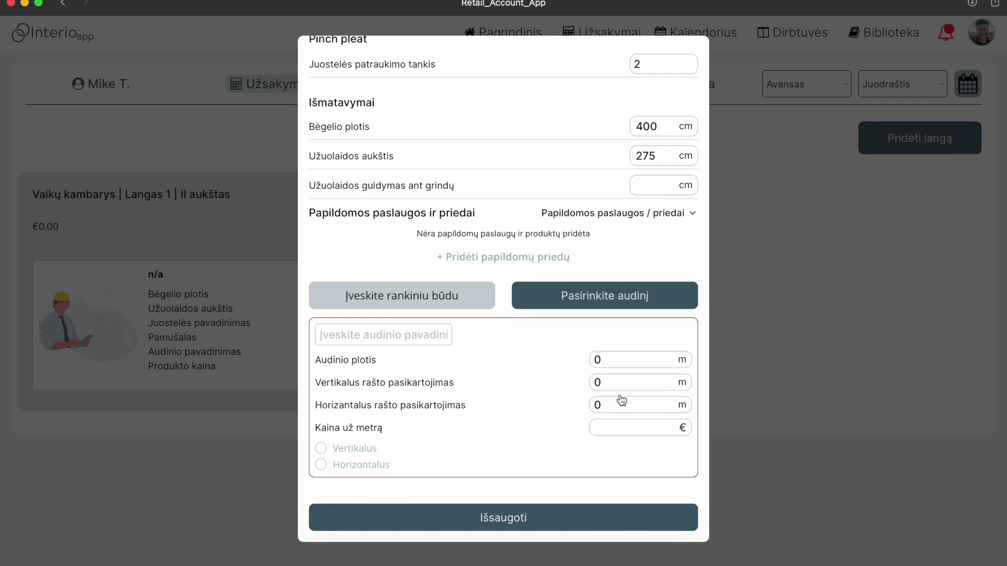
Step: Add a custom accessory named "Uzuolaidos begelis" to the curtain, priced by Pagal karnizo plotį at €19, and save it
{"action": "left_click", "coordinate": [522, 258]}
{"action": "scroll", "coordinate": [487, 252], "scroll_direction": "down", "scroll_amount": 2}
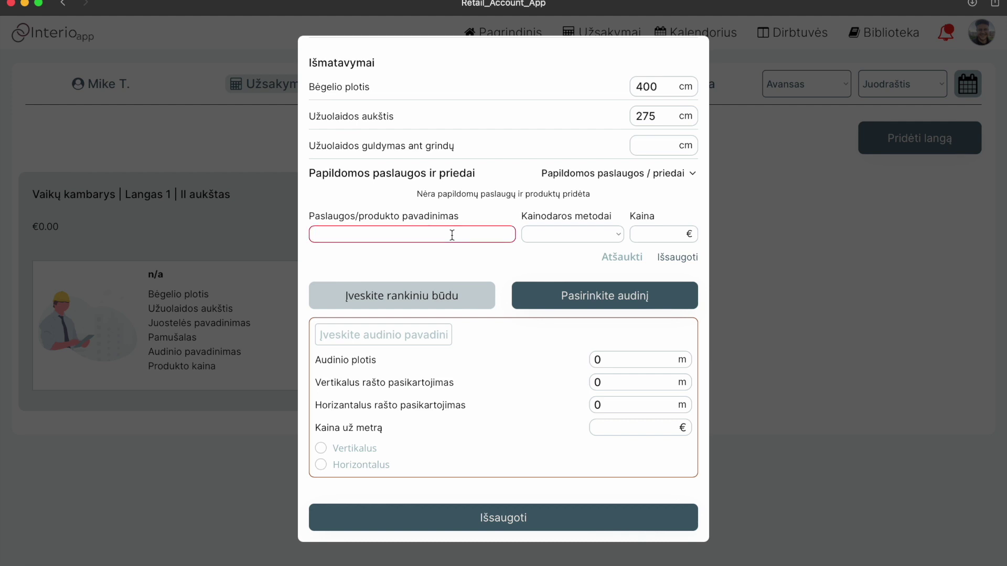
{"action": "type", "text": "Uzuolaidos begelis"}
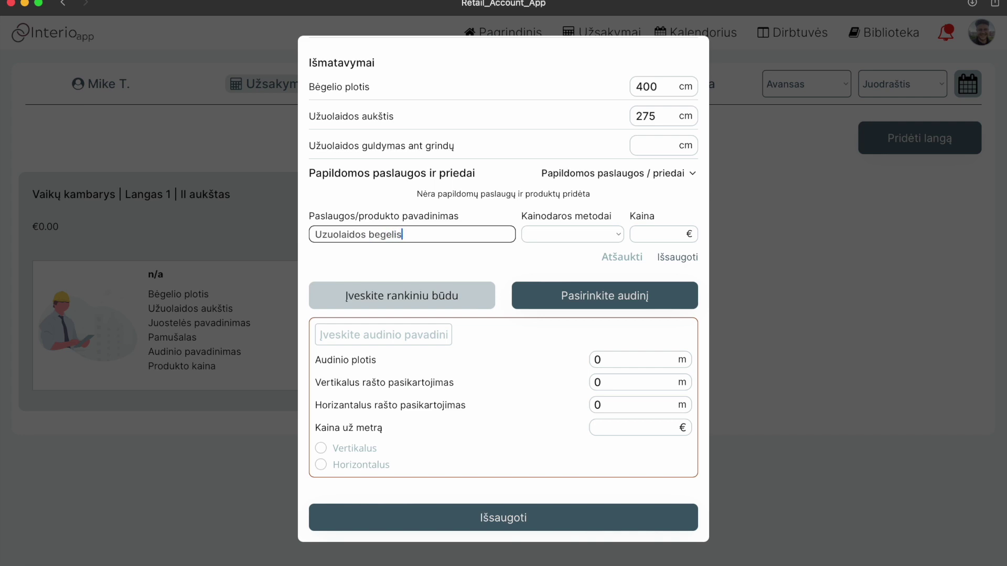
{"action": "left_click", "coordinate": [596, 236]}
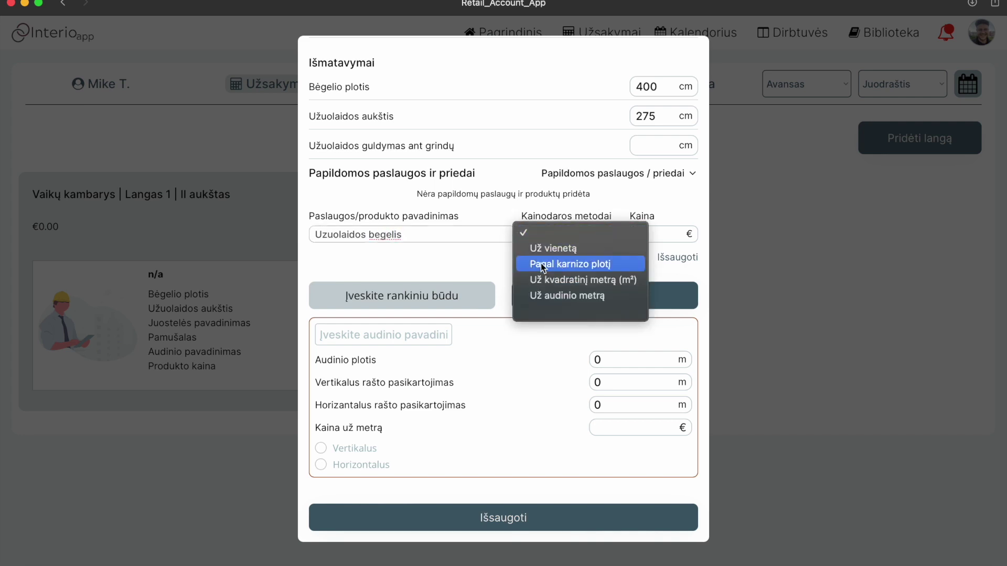
{"action": "left_click", "coordinate": [485, 262]}
{"action": "left_click", "coordinate": [579, 236]}
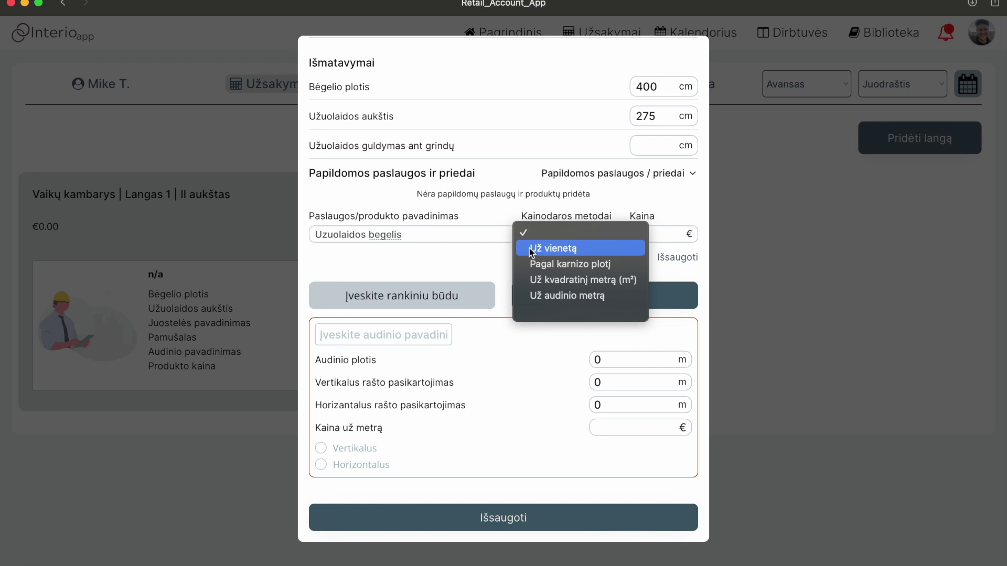
{"action": "left_click", "coordinate": [565, 263]}
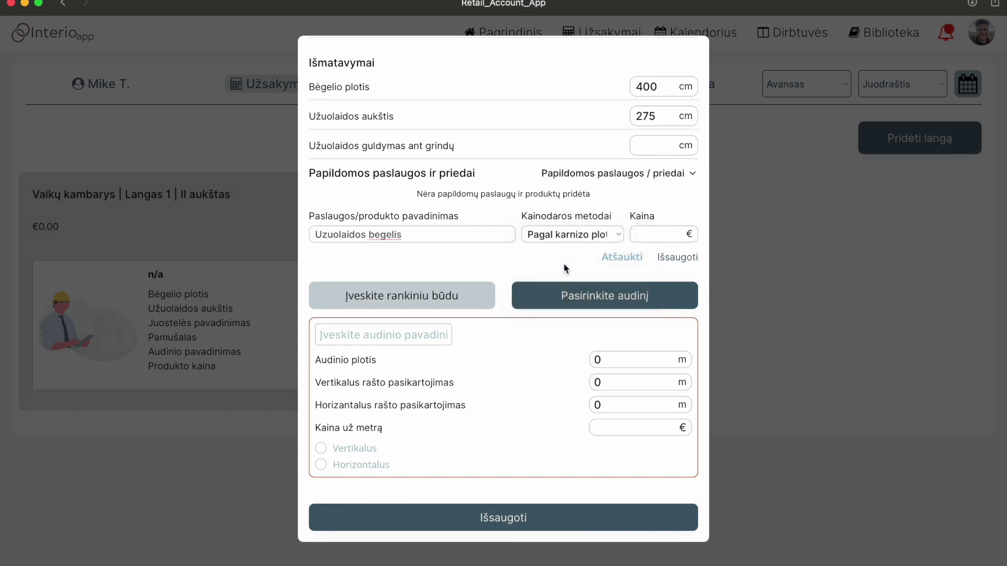
{"action": "left_click", "coordinate": [644, 228]}
{"action": "left_click", "coordinate": [670, 257]}
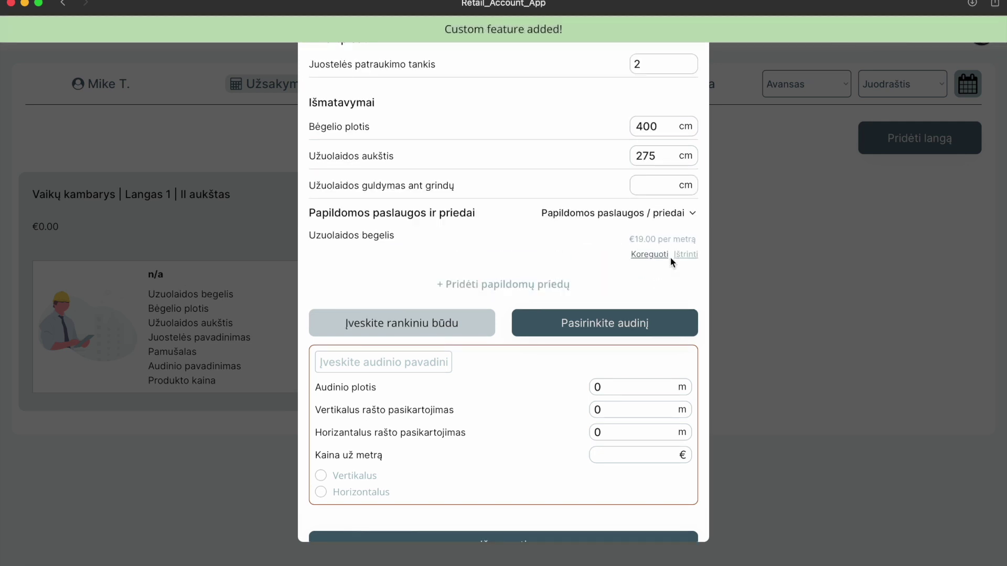
{"action": "left_click_drag", "start_coordinate": [311, 243], "coordinate": [414, 236]}
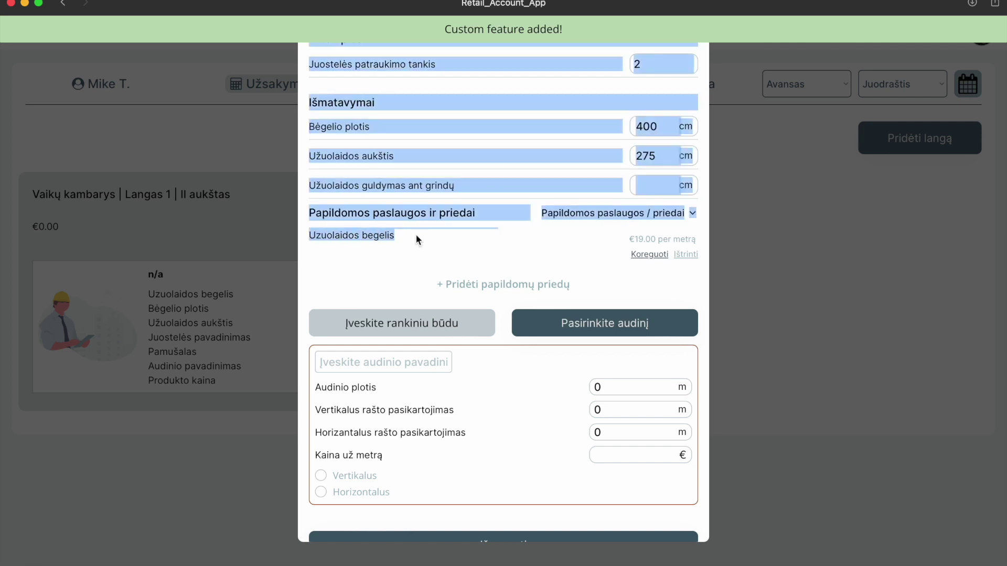
{"action": "left_click", "coordinate": [418, 238]}
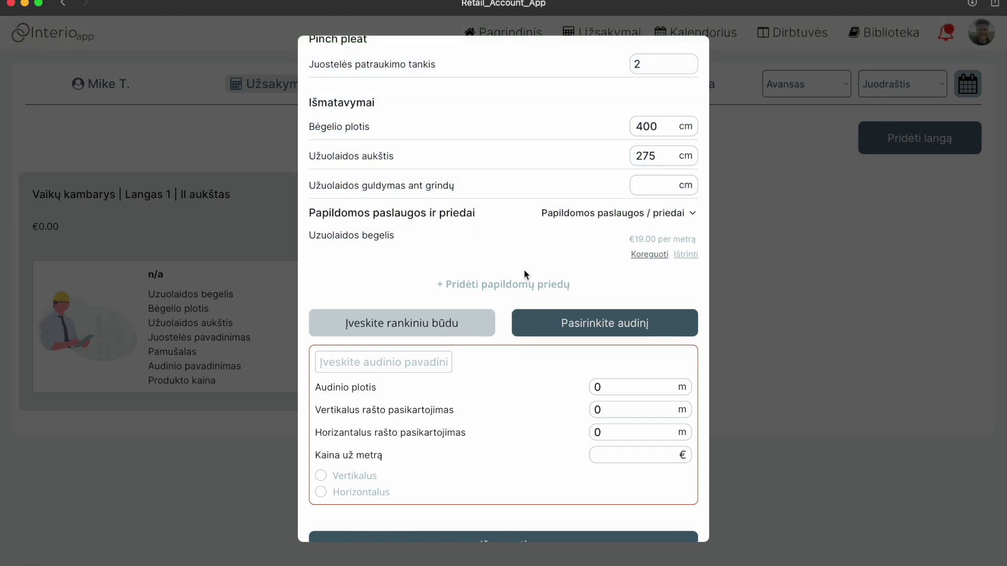
Step: Add a custom accessory named "Uzuolaidos parisimai", priced per unit (Už vienetą) at €55 with a quantity of 2, and save it
{"action": "left_click", "coordinate": [481, 287]}
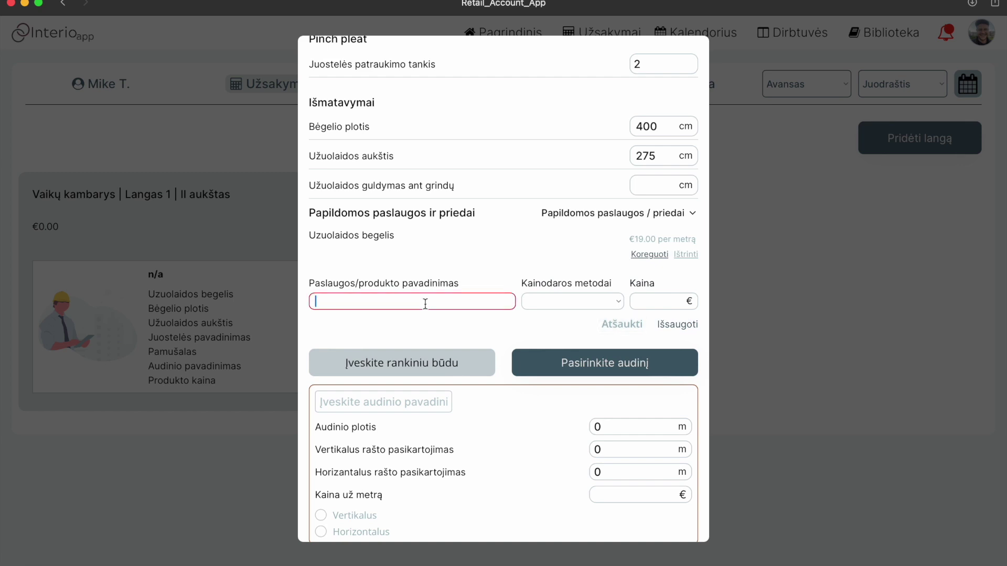
{"action": "type", "text": "Uzuolaidos parisimai"}
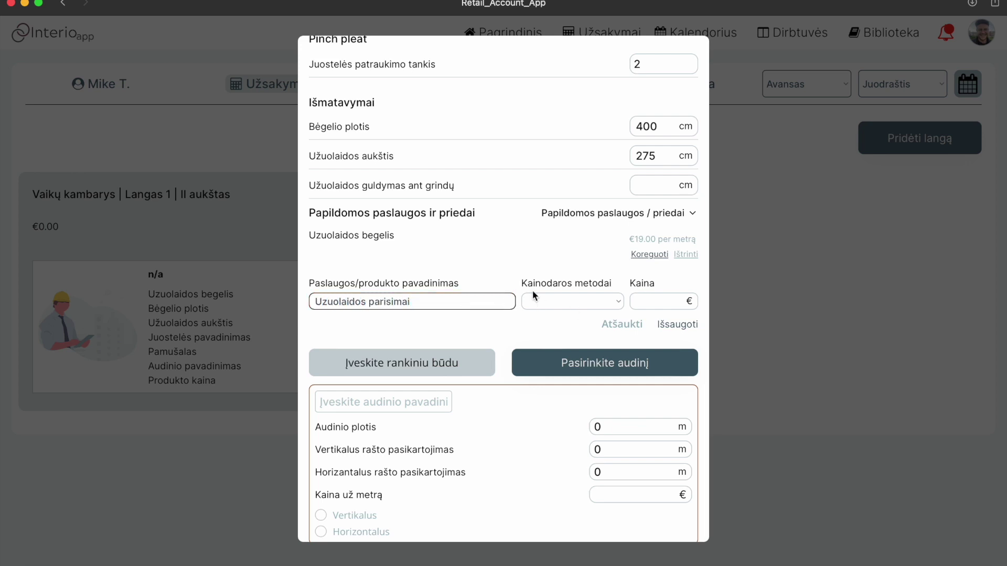
{"action": "left_click", "coordinate": [574, 302]}
{"action": "left_click", "coordinate": [553, 316]}
{"action": "left_click", "coordinate": [656, 300]}
{"action": "type", "text": "2"}
{"action": "scroll", "coordinate": [578, 138], "scroll_direction": "up", "scroll_amount": 6}
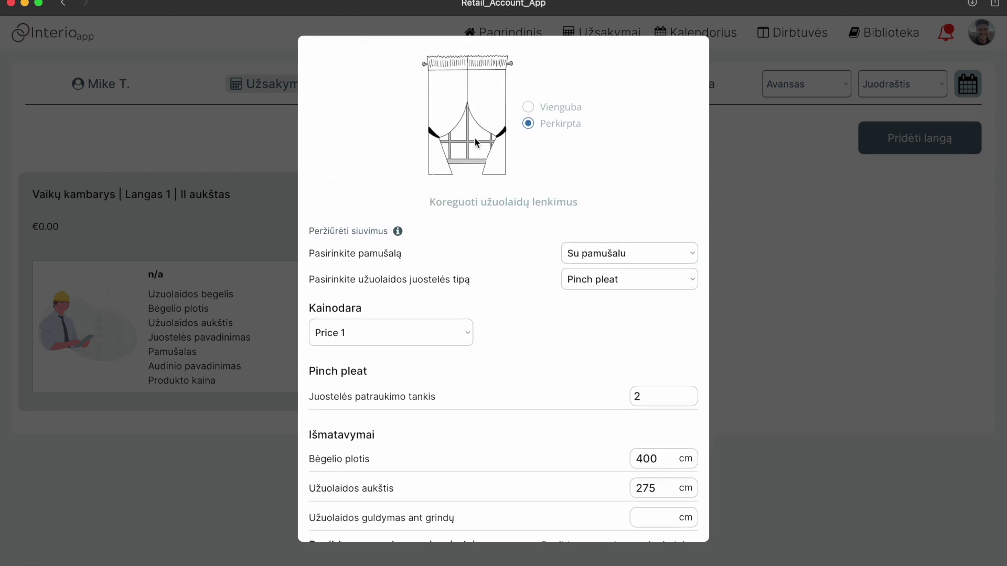
{"action": "scroll", "coordinate": [540, 239], "scroll_direction": "down", "scroll_amount": 7}
{"action": "left_click", "coordinate": [566, 269]}
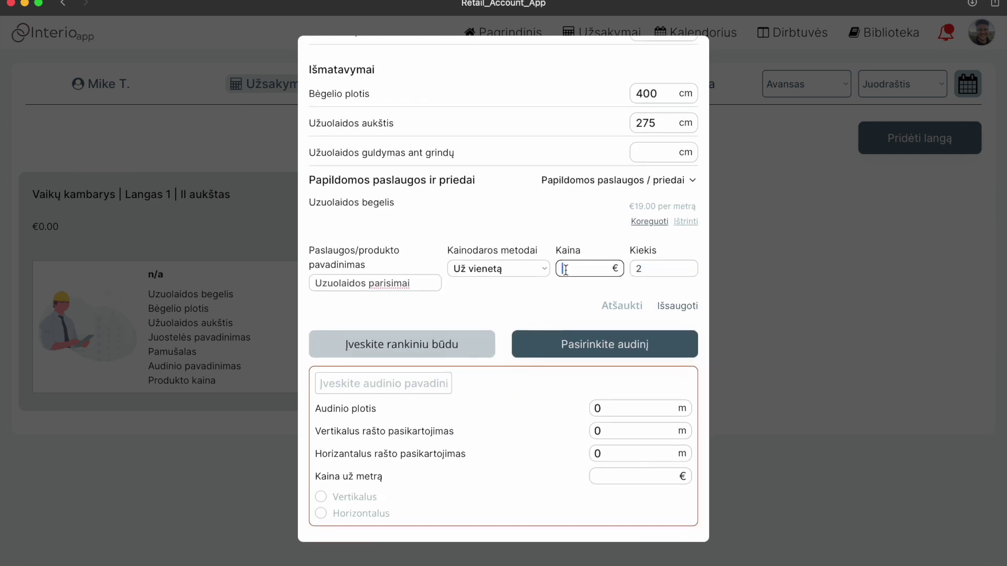
{"action": "type", "text": "55"}
{"action": "left_click", "coordinate": [673, 306]}
{"action": "scroll", "coordinate": [564, 304], "scroll_direction": "down", "scroll_amount": 1}
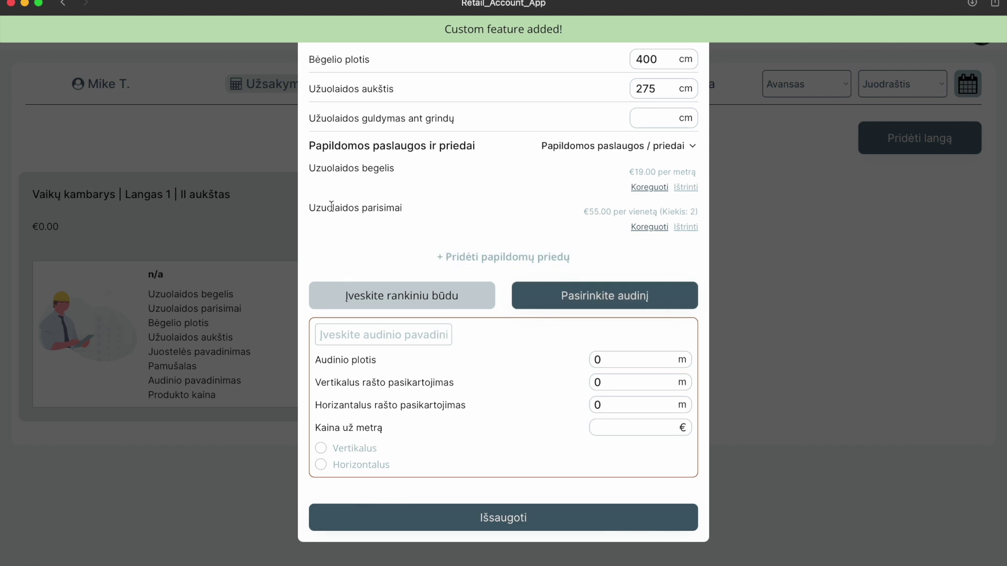
{"action": "left_click_drag", "start_coordinate": [311, 208], "coordinate": [579, 216]}
{"action": "left_click", "coordinate": [577, 215]}
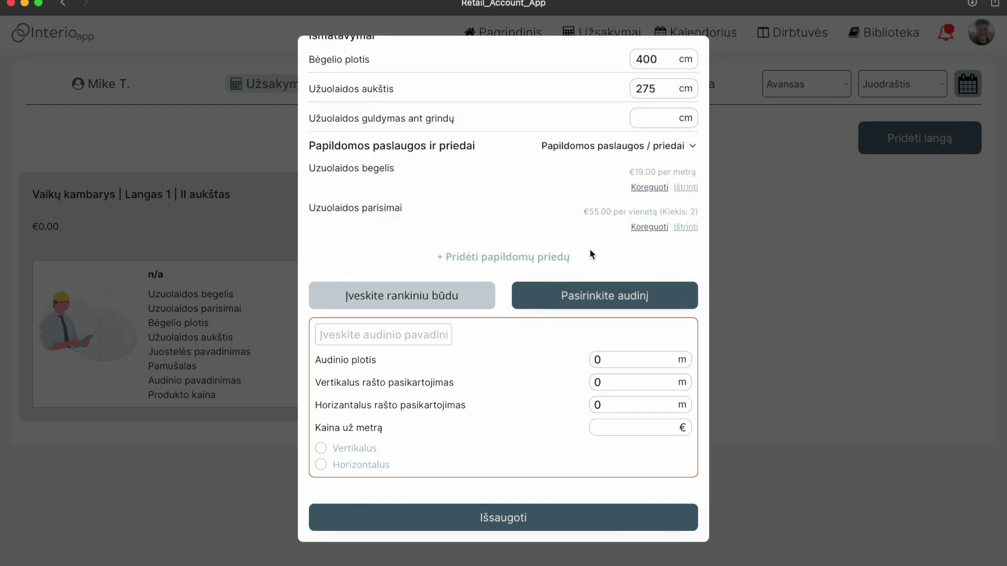
Step: Correct the spelling of the first custom accessory's name to "Užuolaidos bėgelis" and save it
{"action": "left_click", "coordinate": [648, 187]}
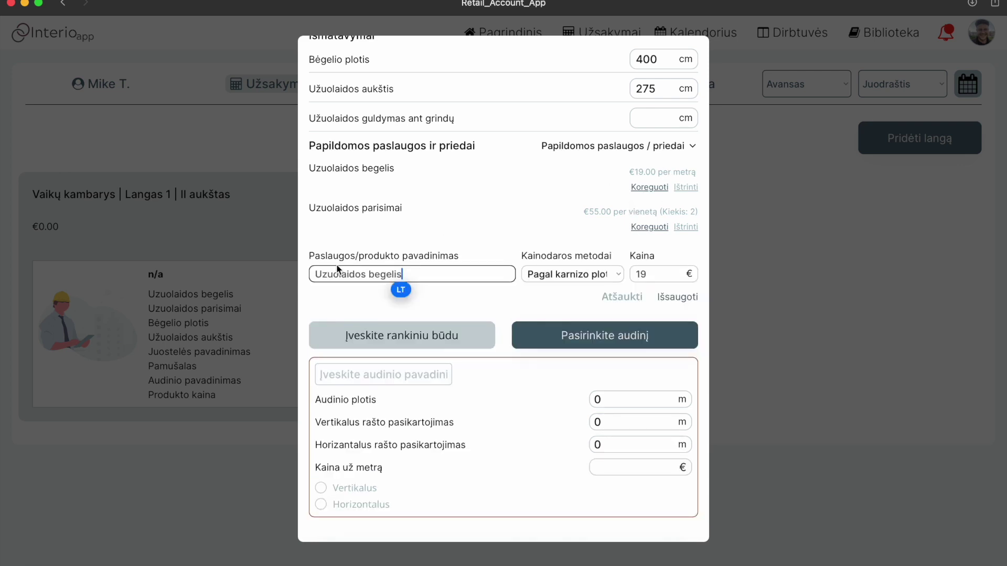
{"action": "left_click", "coordinate": [321, 274]}
{"action": "type", "text": "ž"}
{"action": "left_click", "coordinate": [380, 275]}
{"action": "key", "text": "BackSpace"}
{"action": "type", "text": "ė"}
{"action": "left_click", "coordinate": [530, 298]}
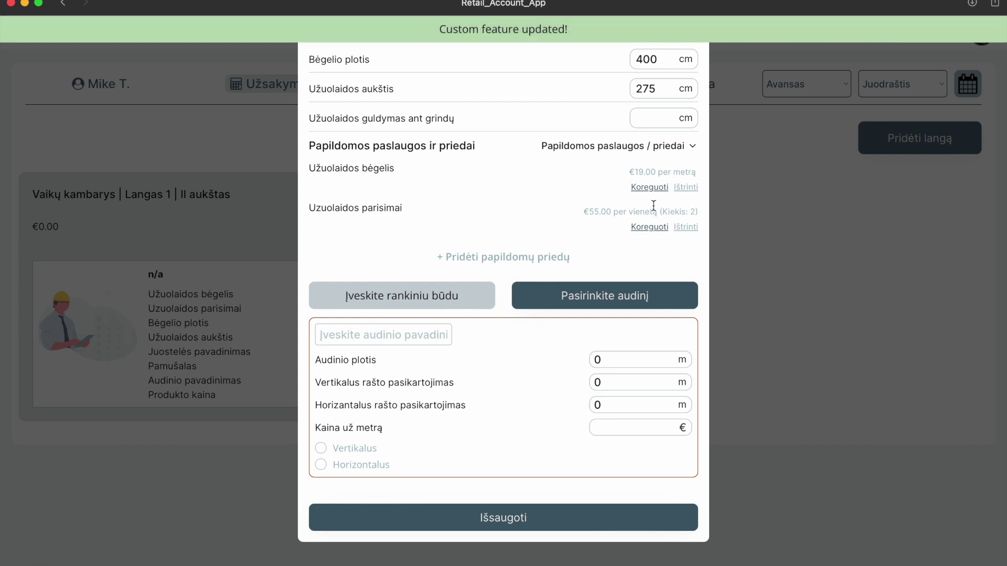
Step: Correct the spelling of the second custom accessory's name to "Užuolaidos parišimai" and save it
{"action": "left_click", "coordinate": [648, 227]}
{"action": "left_click", "coordinate": [323, 293]}
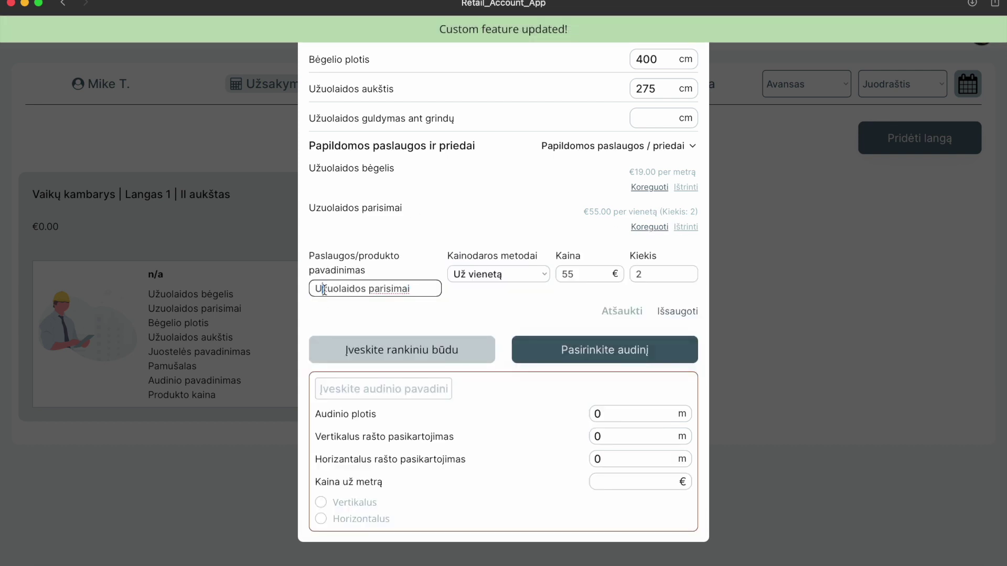
{"action": "key", "text": "BackSpace"}
{"action": "type", "text": "ž"}
{"action": "left_click", "coordinate": [391, 289]}
{"action": "key", "text": "BackSpace"}
{"action": "type", "text": "š"}
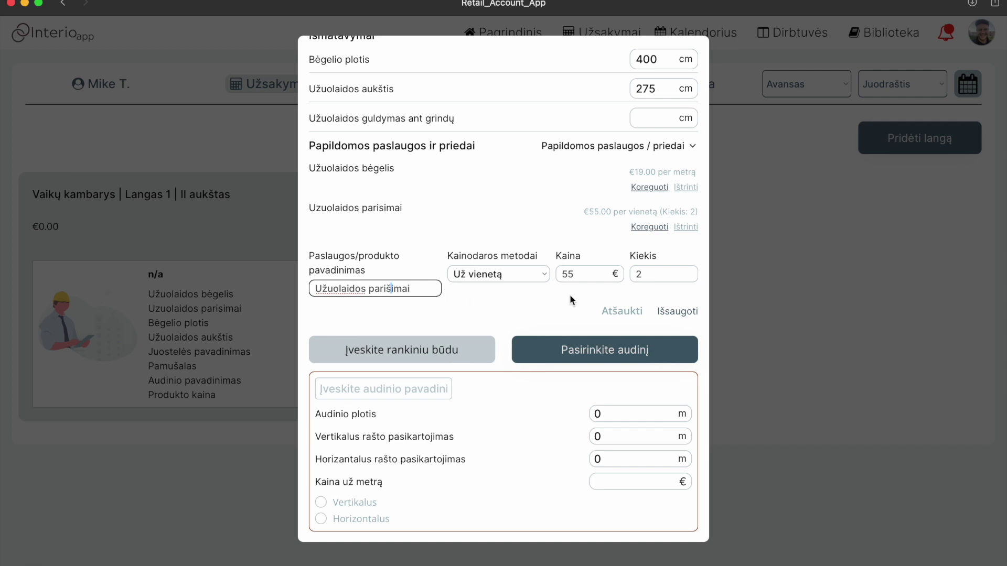
{"action": "left_click", "coordinate": [677, 312]}
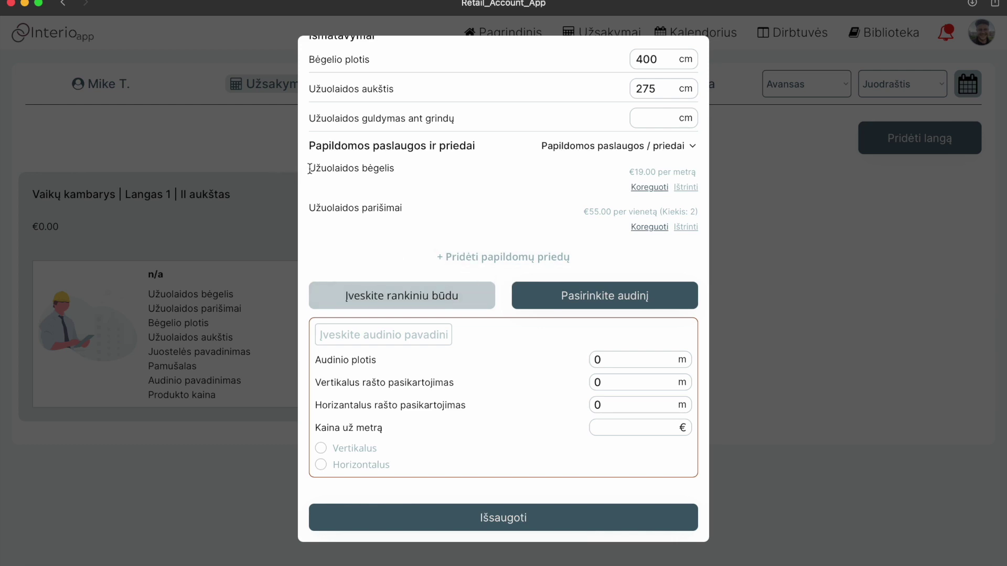
{"action": "left_click_drag", "start_coordinate": [309, 167], "coordinate": [457, 170]}
{"action": "left_click_drag", "start_coordinate": [308, 207], "coordinate": [410, 210]}
{"action": "left_click", "coordinate": [410, 209]}
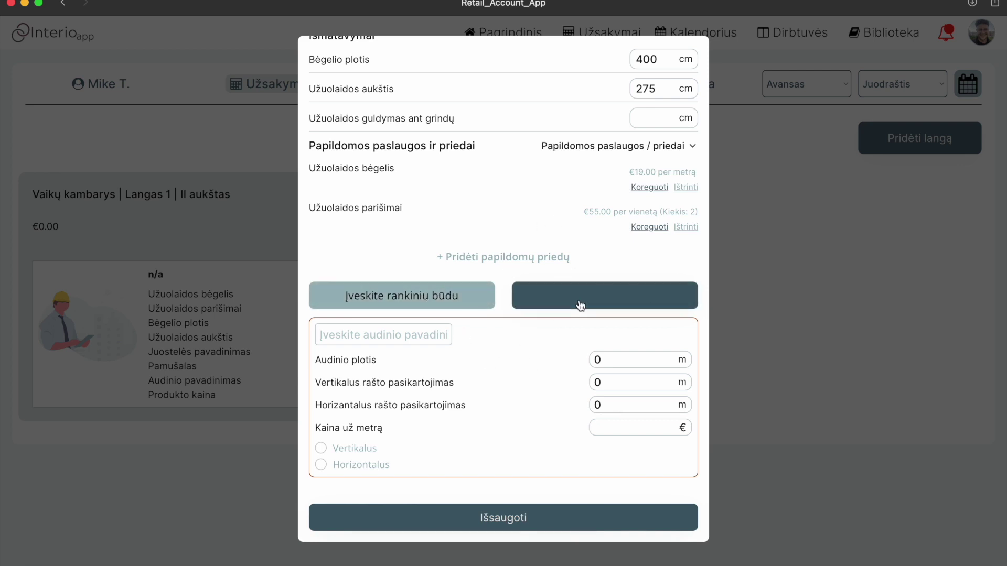
Step: Name the manually entered curtain fabric "Audinys a"
{"action": "scroll", "coordinate": [483, 310], "scroll_direction": "up", "scroll_amount": 6}
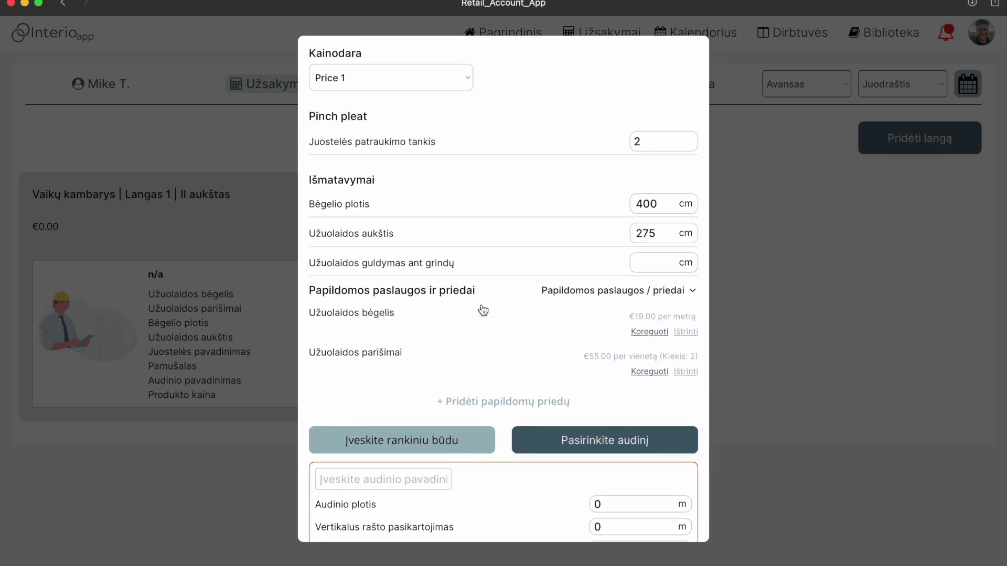
{"action": "scroll", "coordinate": [483, 310], "scroll_direction": "down", "scroll_amount": 7}
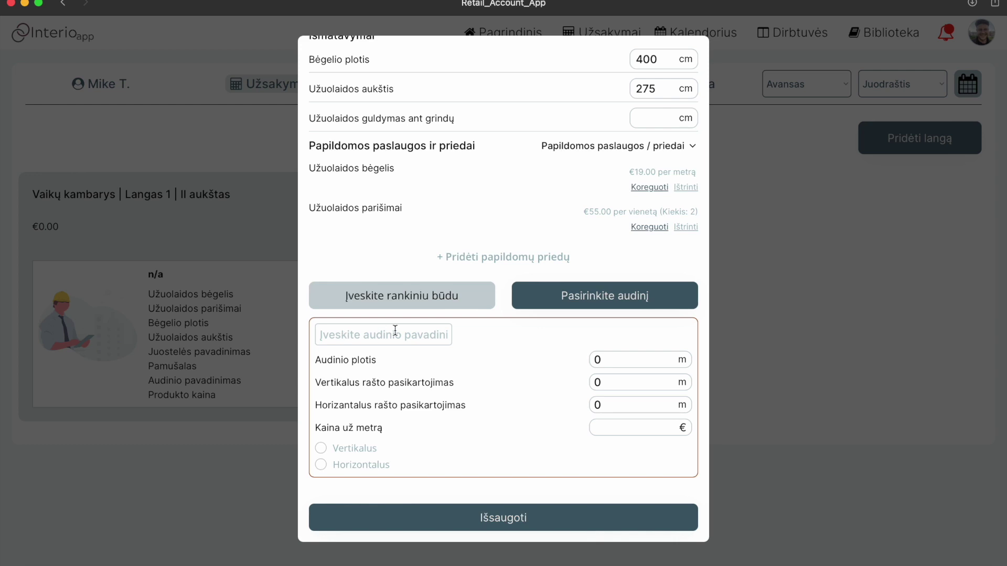
{"action": "left_click", "coordinate": [363, 336]}
{"action": "type", "text": "Audinys "}
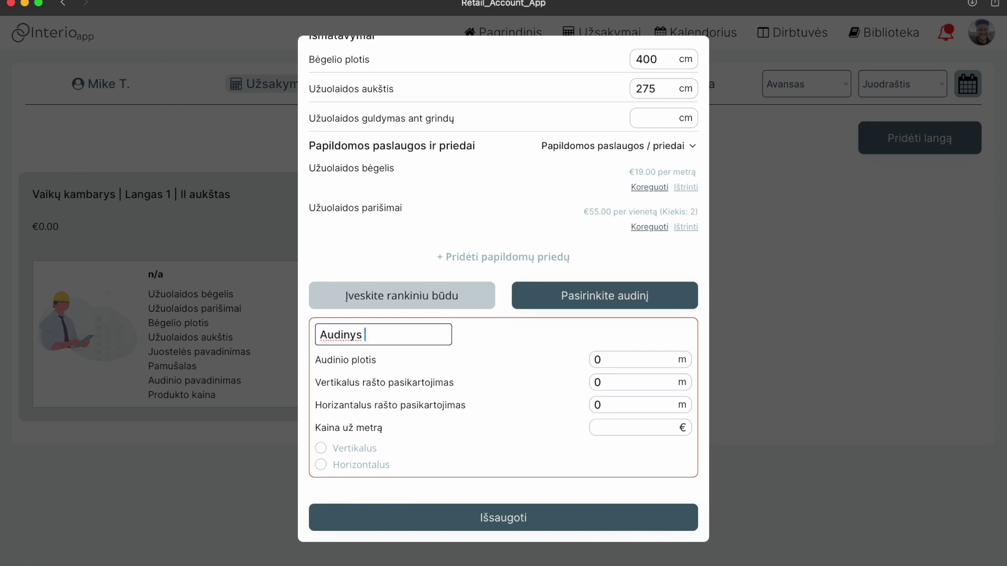
{"action": "type", "text": "a"}
{"action": "key", "text": "BackSpace"}
{"action": "type", "text": "a"}
Step: Set the fabric width (Audinio plotis) to 2.7 m
{"action": "left_click_drag", "start_coordinate": [633, 355], "coordinate": [562, 360]}
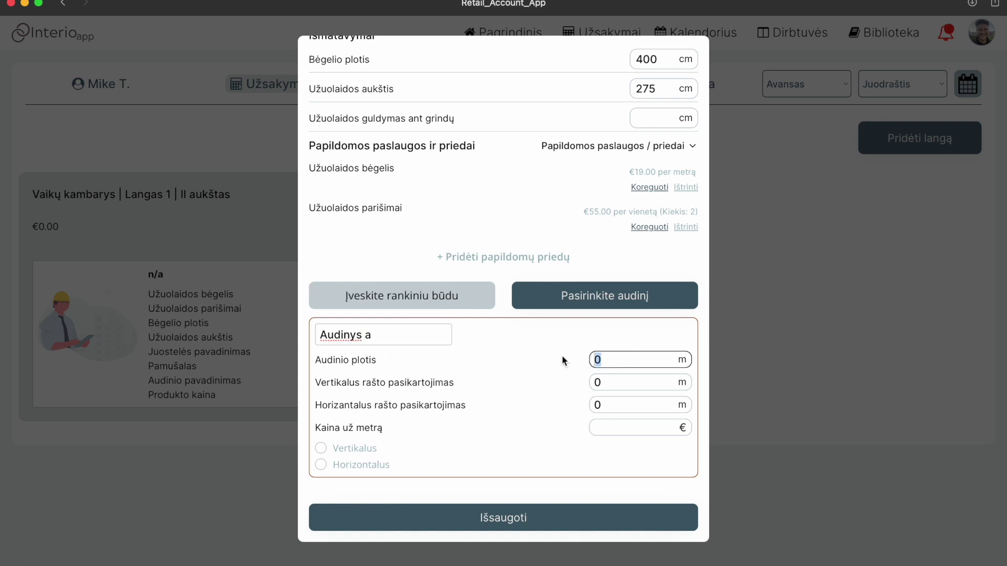
{"action": "type", "text": "č.ū"}
{"action": "key", "text": "BackSpace"}
{"action": "key", "text": "BackSpace"}
{"action": "key", "text": "BackSpace"}
{"action": "type", "text": "2.7"}
{"action": "left_click", "coordinate": [529, 366]}
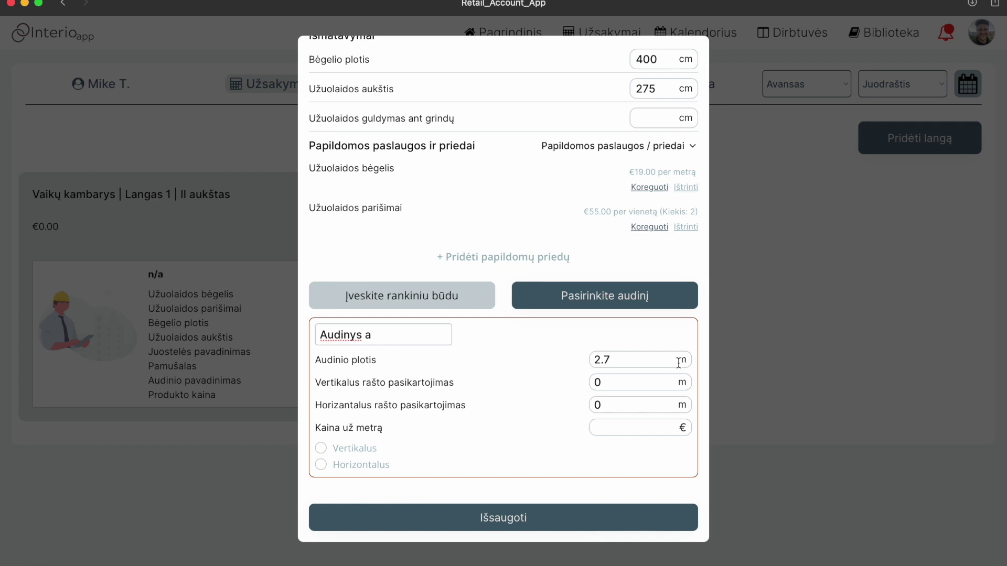
{"action": "left_click", "coordinate": [678, 361]}
{"action": "left_click", "coordinate": [585, 366]}
{"action": "left_click", "coordinate": [615, 383]}
{"action": "key", "text": "Tab"}
Step: Set the fabric's price per metre (Kaina už metrą) to €70 and choose the Horizontalus fabric direction
{"action": "left_click", "coordinate": [606, 431]}
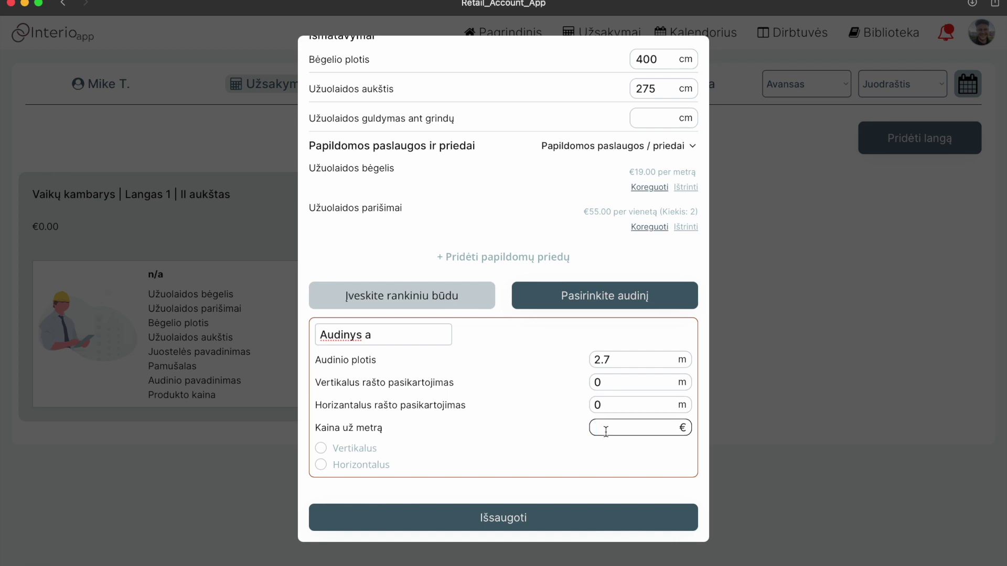
{"action": "type", "text": "70"}
{"action": "left_click", "coordinate": [594, 466]}
{"action": "scroll", "coordinate": [325, 514], "scroll_direction": "down", "scroll_amount": 5}
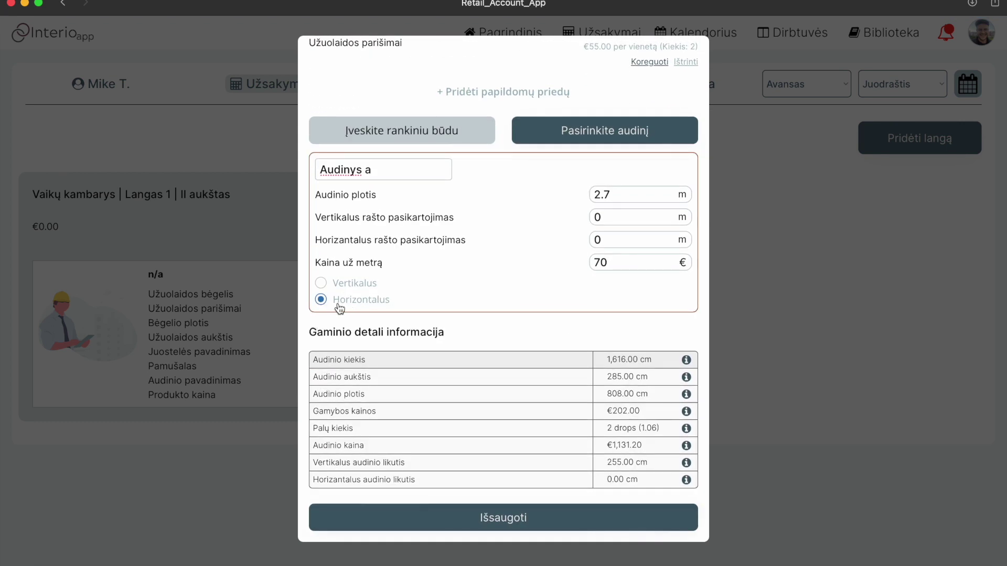
Step: Set the fabric width (Audinio plotis) to 1.4 m and switch the fabric direction to Vertikalus
{"action": "left_click_drag", "start_coordinate": [627, 195], "coordinate": [580, 197]}
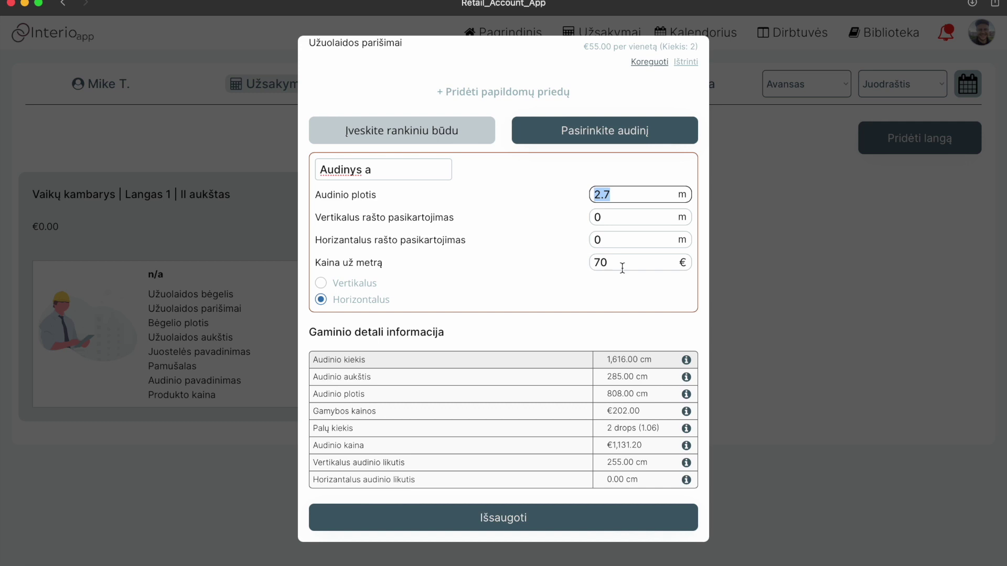
{"action": "type", "text": "1.4"}
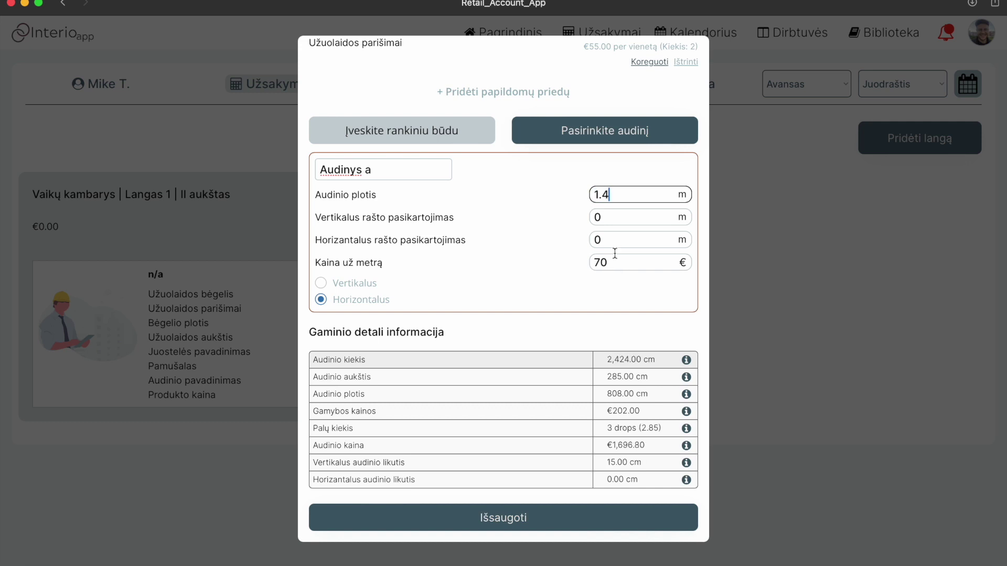
{"action": "scroll", "coordinate": [615, 254], "scroll_direction": "up", "scroll_amount": 1}
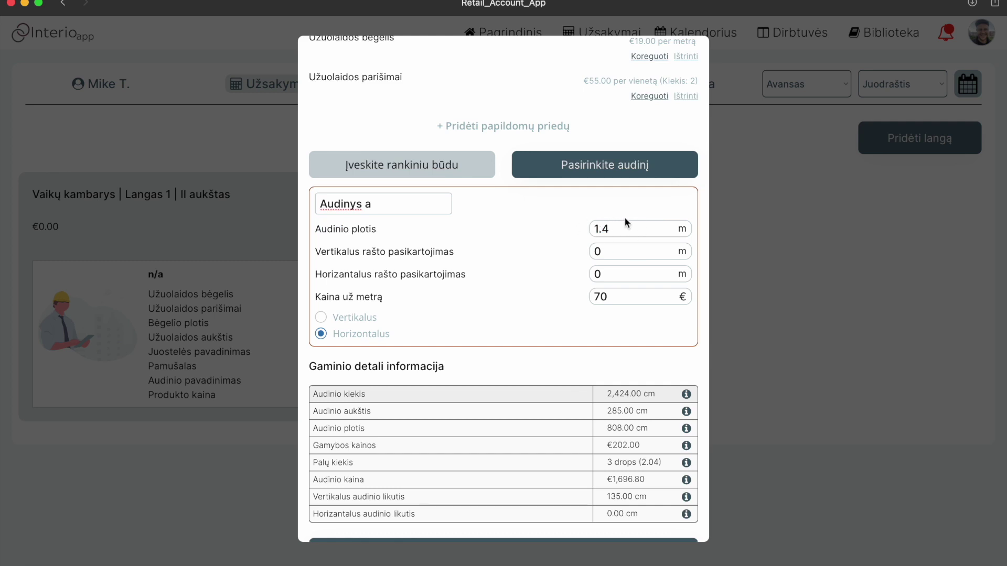
{"action": "left_click", "coordinate": [368, 318]}
{"action": "scroll", "coordinate": [530, 364], "scroll_direction": "down", "scroll_amount": 1}
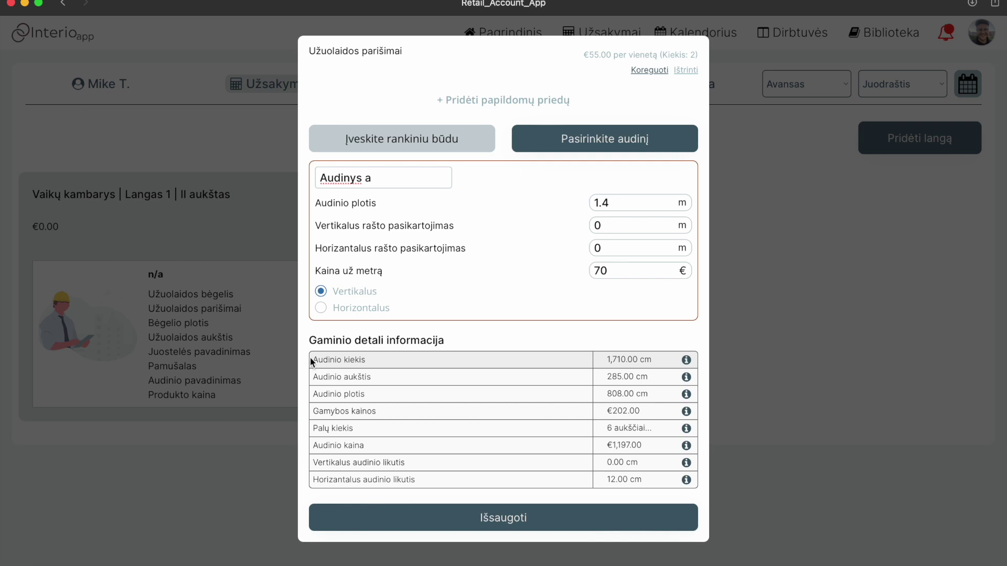
Step: Examine the calculated fabric quantity (Audinio kiekis) and height (Audinio aukštis) against the entered curtain height and the top hem (Viršaus lenkimas)
{"action": "left_click_drag", "start_coordinate": [311, 361], "coordinate": [381, 358]}
{"action": "left_click", "coordinate": [645, 359]}
{"action": "left_click_drag", "start_coordinate": [657, 361], "coordinate": [612, 358]}
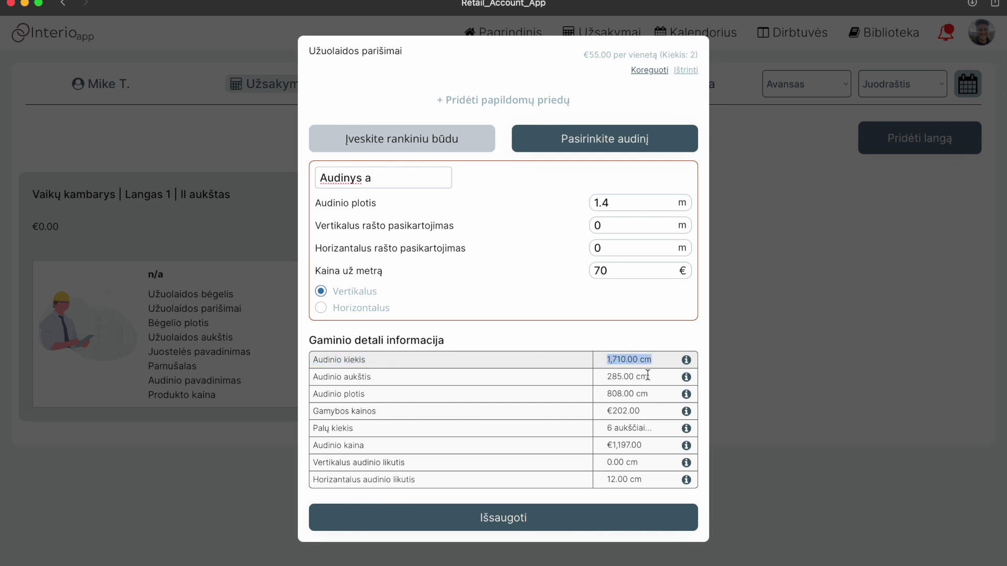
{"action": "left_click_drag", "start_coordinate": [663, 376], "coordinate": [598, 375]}
{"action": "scroll", "coordinate": [598, 377], "scroll_direction": "up", "scroll_amount": 10}
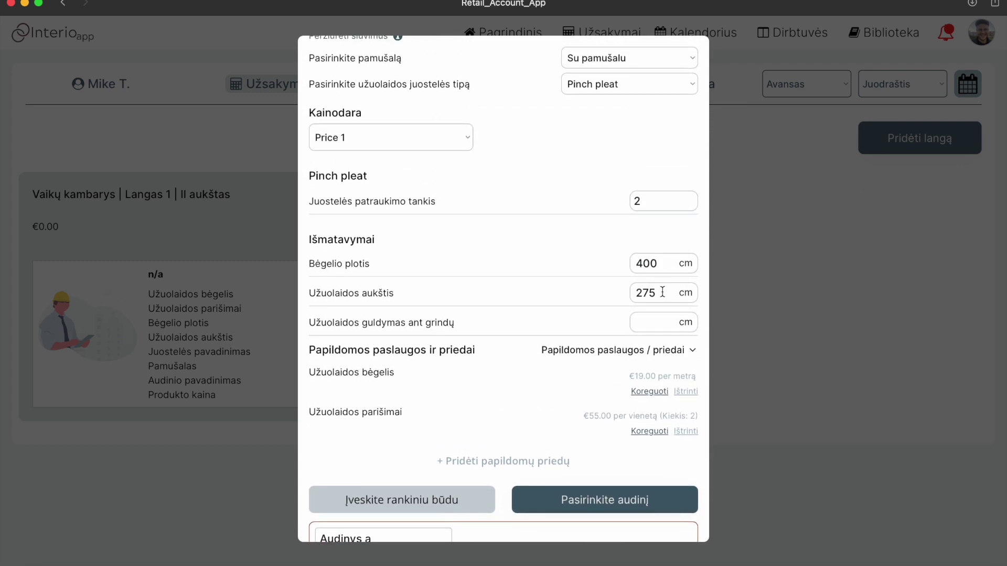
{"action": "scroll", "coordinate": [644, 292], "scroll_direction": "up", "scroll_amount": 10}
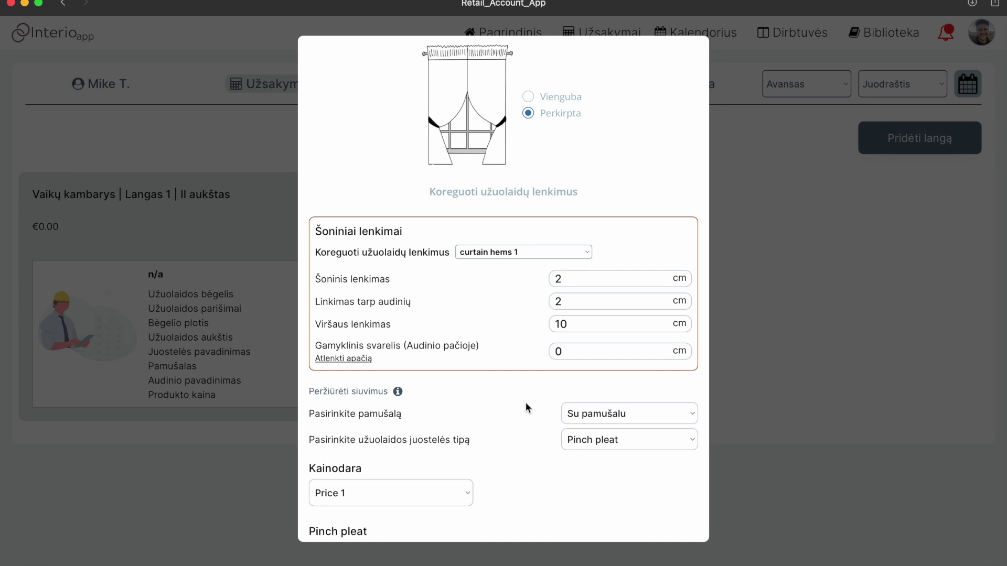
{"action": "scroll", "coordinate": [525, 402], "scroll_direction": "down", "scroll_amount": 2}
{"action": "left_click_drag", "start_coordinate": [313, 275], "coordinate": [440, 276]}
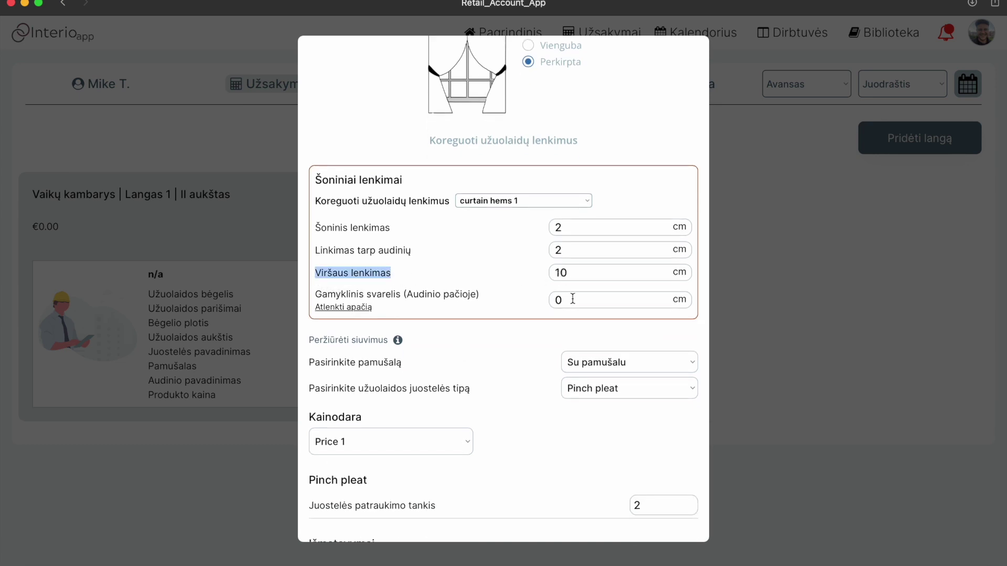
{"action": "scroll", "coordinate": [515, 381], "scroll_direction": "down", "scroll_amount": 18}
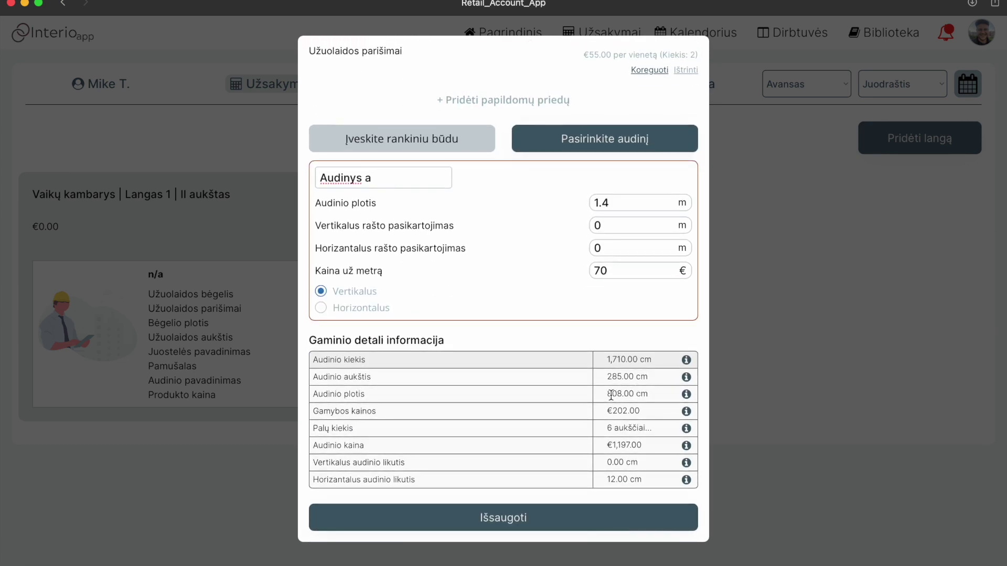
Step: Examine the calculated fabric width, sewing cost, number of drops (Palų kiekis) and horizontal fabric remainder
{"action": "left_click_drag", "start_coordinate": [611, 395], "coordinate": [641, 413]}
{"action": "left_click_drag", "start_coordinate": [312, 429], "coordinate": [363, 432]}
{"action": "left_click", "coordinate": [616, 429]}
{"action": "left_click_drag", "start_coordinate": [608, 481], "coordinate": [617, 481]}
Step: Set the pinch pleat gathering density (Juostelės patraukimo tankis) to 2.1
{"action": "scroll", "coordinate": [547, 362], "scroll_direction": "up", "scroll_amount": 1}
{"action": "scroll", "coordinate": [493, 197], "scroll_direction": "up", "scroll_amount": 10}
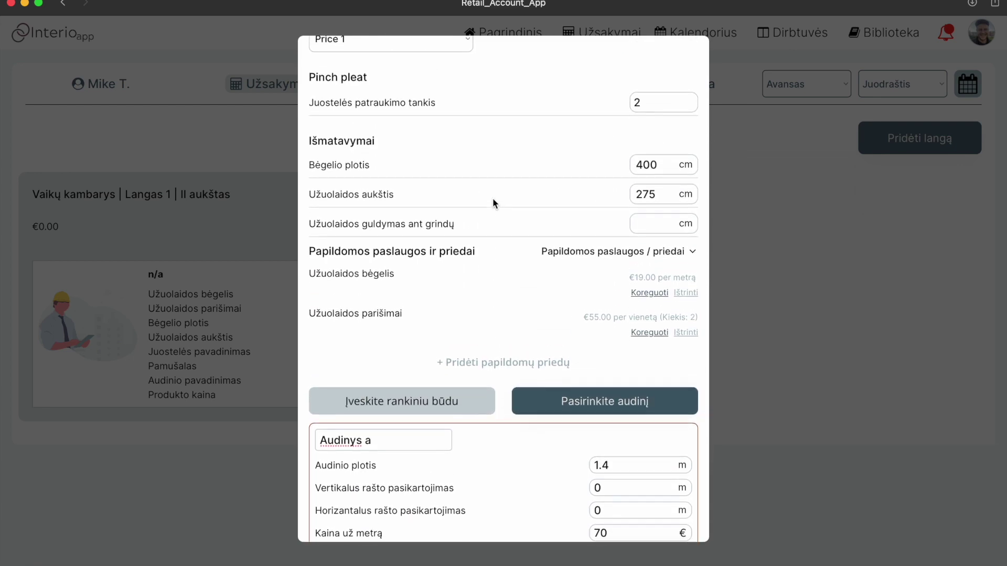
{"action": "scroll", "coordinate": [536, 122], "scroll_direction": "down", "scroll_amount": 6}
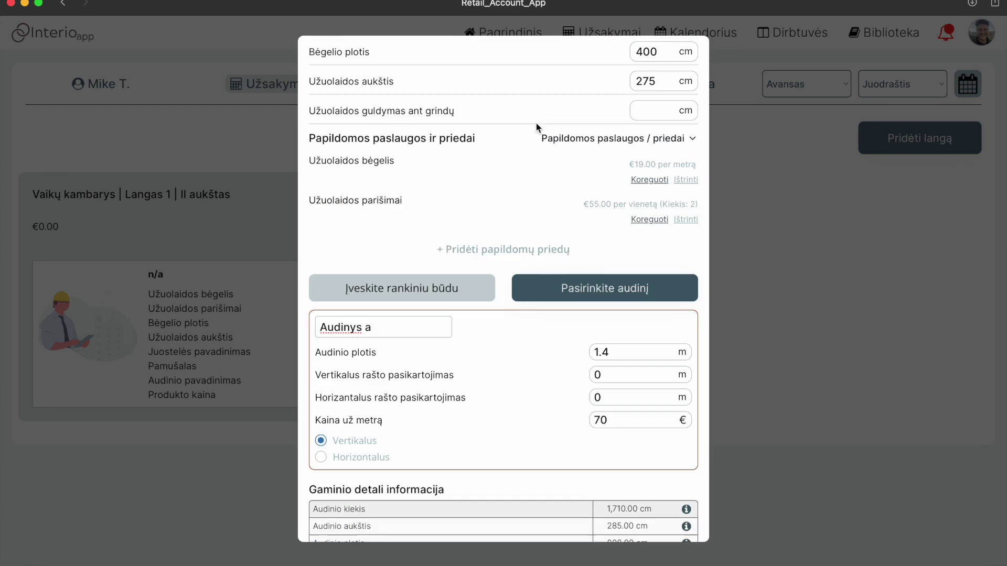
{"action": "scroll", "coordinate": [536, 122], "scroll_direction": "up", "scroll_amount": 8}
{"action": "left_click", "coordinate": [649, 234]}
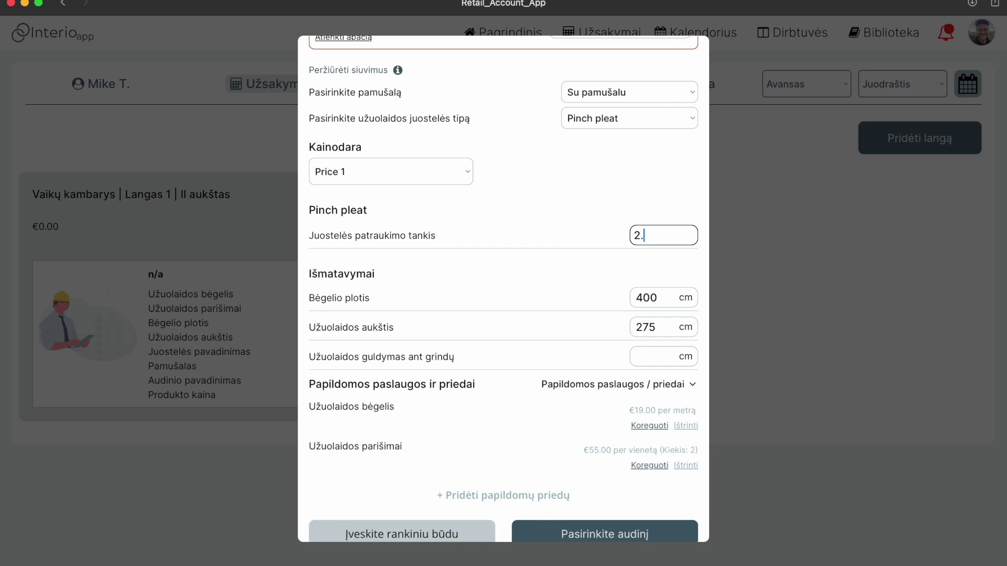
{"action": "type", "text": ".1"}
{"action": "left_click", "coordinate": [577, 239]}
Step: Check the recalculated horizontal fabric remainder and number of drops in the product details
{"action": "scroll", "coordinate": [577, 239], "scroll_direction": "down", "scroll_amount": 12}
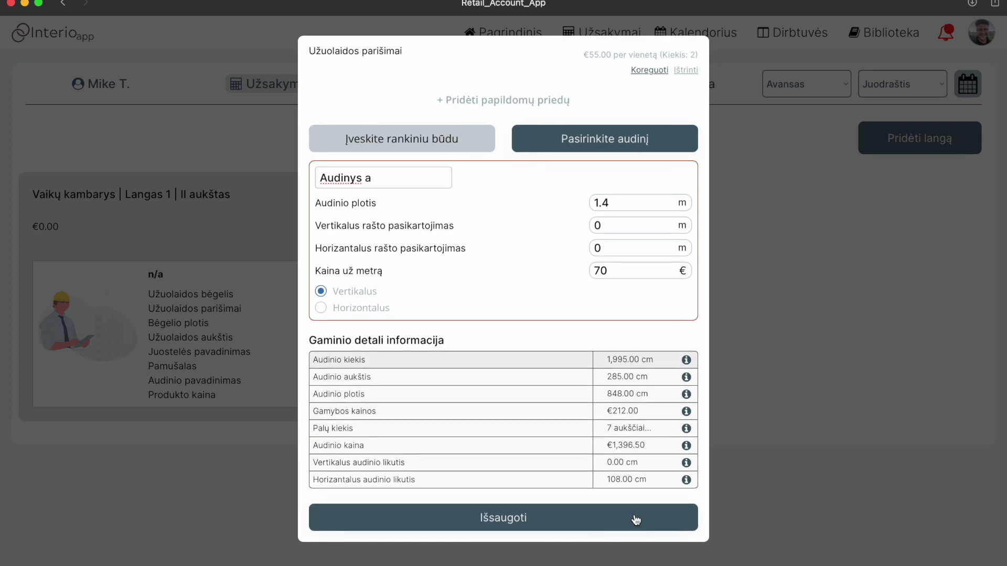
{"action": "left_click_drag", "start_coordinate": [650, 483], "coordinate": [606, 482]}
{"action": "left_click", "coordinate": [606, 497]}
{"action": "left_click_drag", "start_coordinate": [608, 480], "coordinate": [621, 480]}
{"action": "left_click_drag", "start_coordinate": [607, 429], "coordinate": [654, 432]}
Step: Set the gathering density (Juostelės patraukimo tankis) to 2 and save the curtain
{"action": "scroll", "coordinate": [617, 433], "scroll_direction": "up", "scroll_amount": 10}
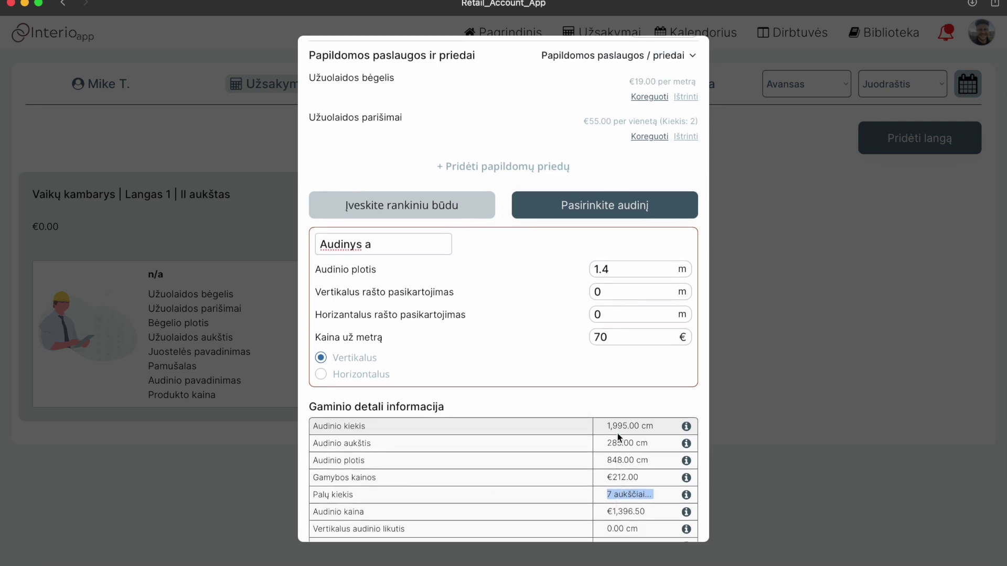
{"action": "left_click", "coordinate": [656, 152]}
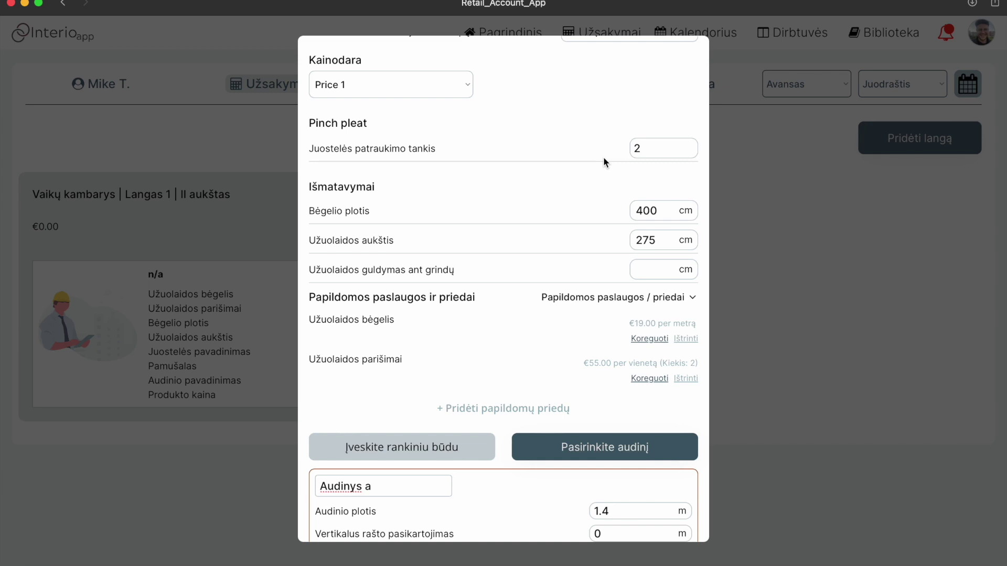
{"action": "scroll", "coordinate": [603, 156], "scroll_direction": "down", "scroll_amount": 10}
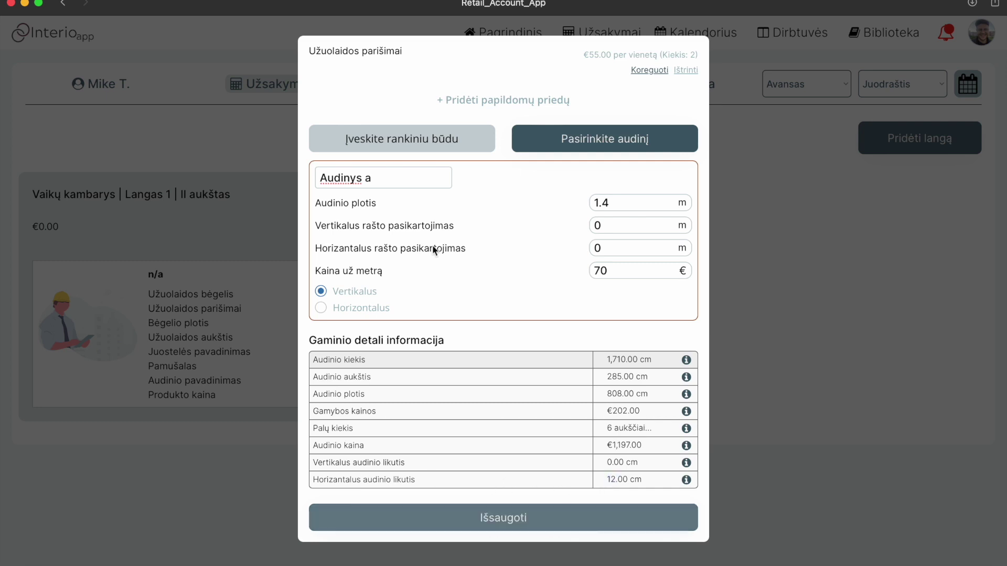
{"action": "scroll", "coordinate": [539, 238], "scroll_direction": "up", "scroll_amount": 3}
{"action": "scroll", "coordinate": [540, 237], "scroll_direction": "down", "scroll_amount": 3}
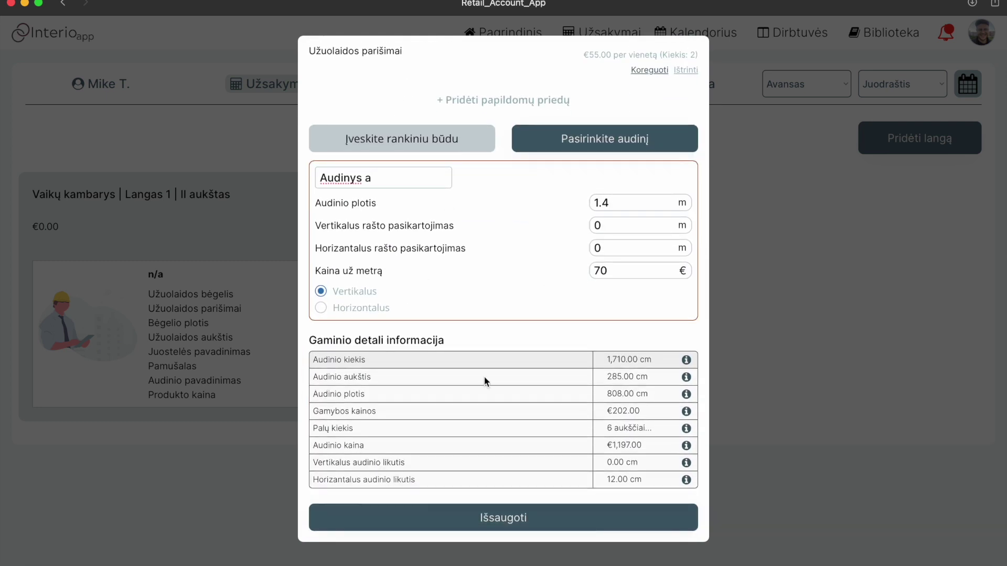
{"action": "left_click", "coordinate": [499, 523]}
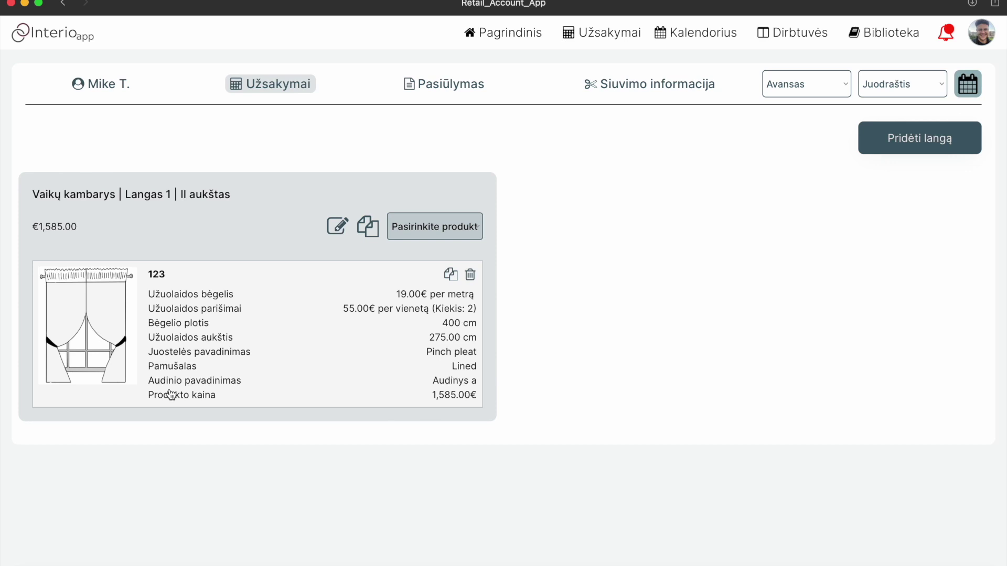
Step: Review the window's total price and its product selection list
{"action": "left_click_drag", "start_coordinate": [33, 225], "coordinate": [88, 227]}
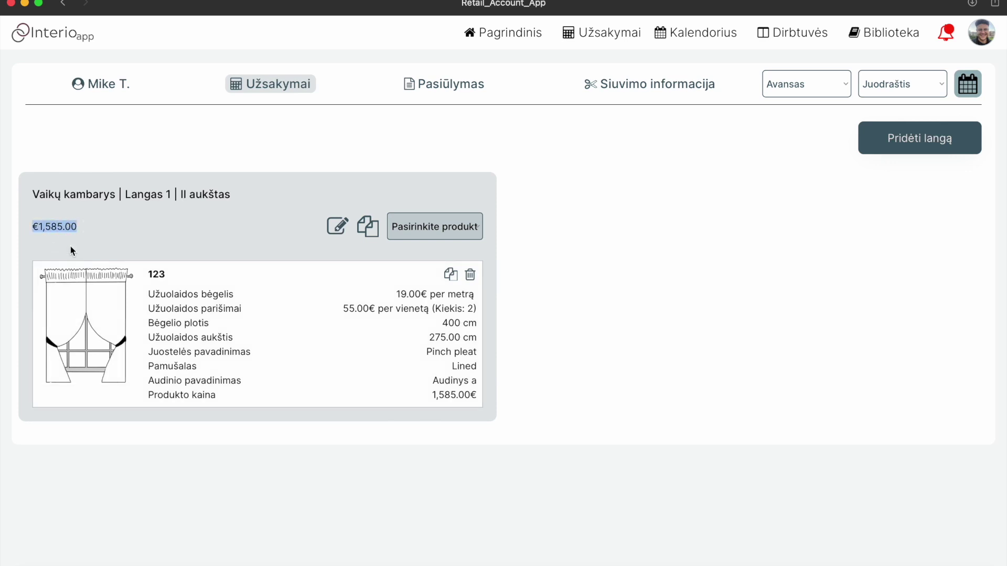
{"action": "left_click", "coordinate": [70, 246]}
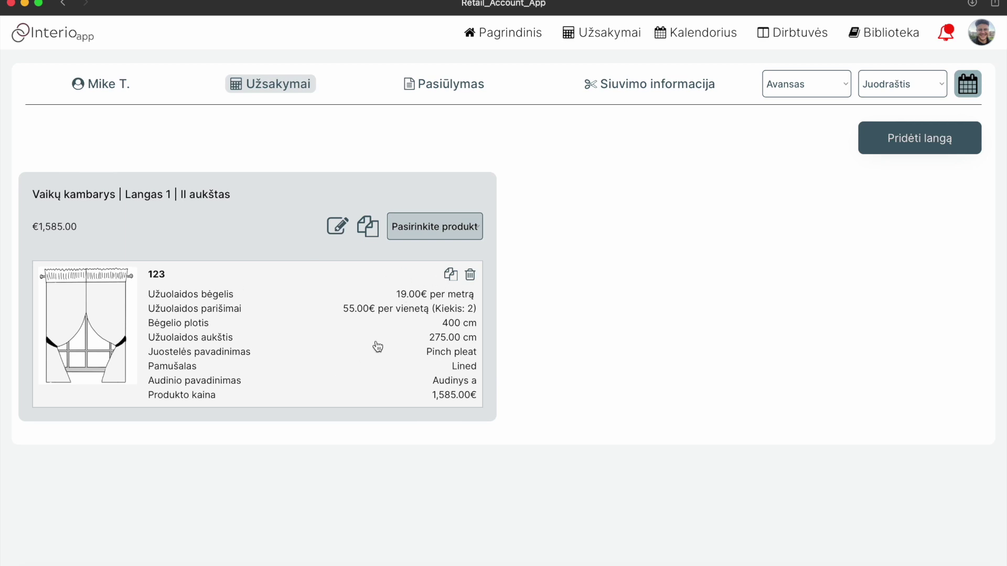
{"action": "left_click", "coordinate": [419, 230]}
{"action": "left_click", "coordinate": [309, 237]}
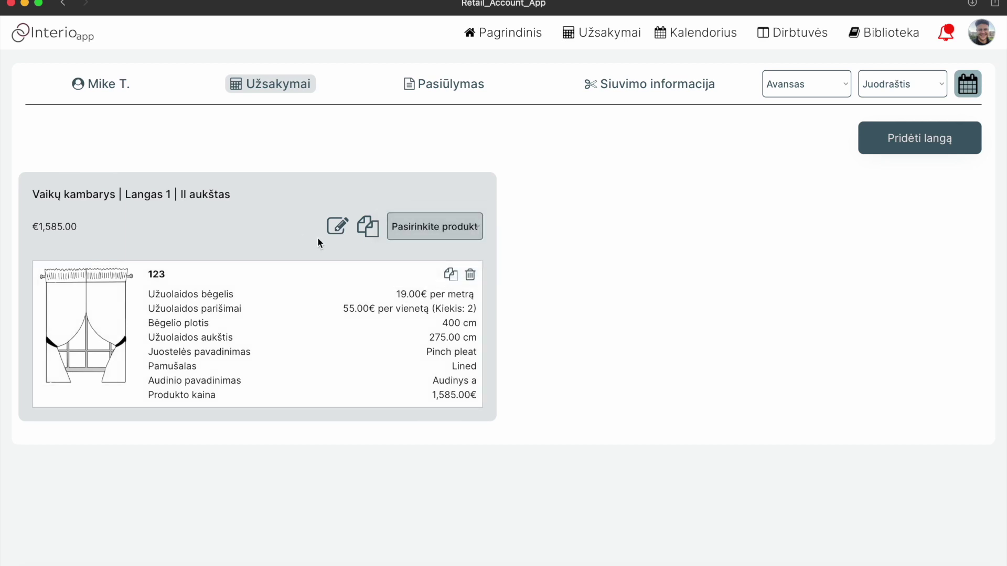
Step: Duplicate the curtain "123" within the same window and briefly open the copy
{"action": "left_click", "coordinate": [451, 276]}
{"action": "left_click", "coordinate": [288, 277]}
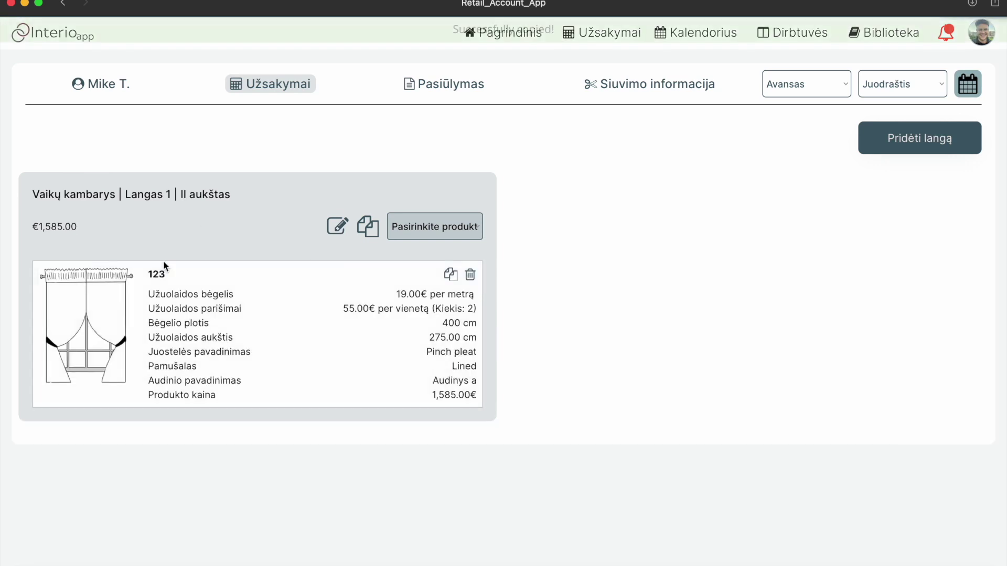
{"action": "scroll", "coordinate": [209, 398], "scroll_direction": "down", "scroll_amount": 1}
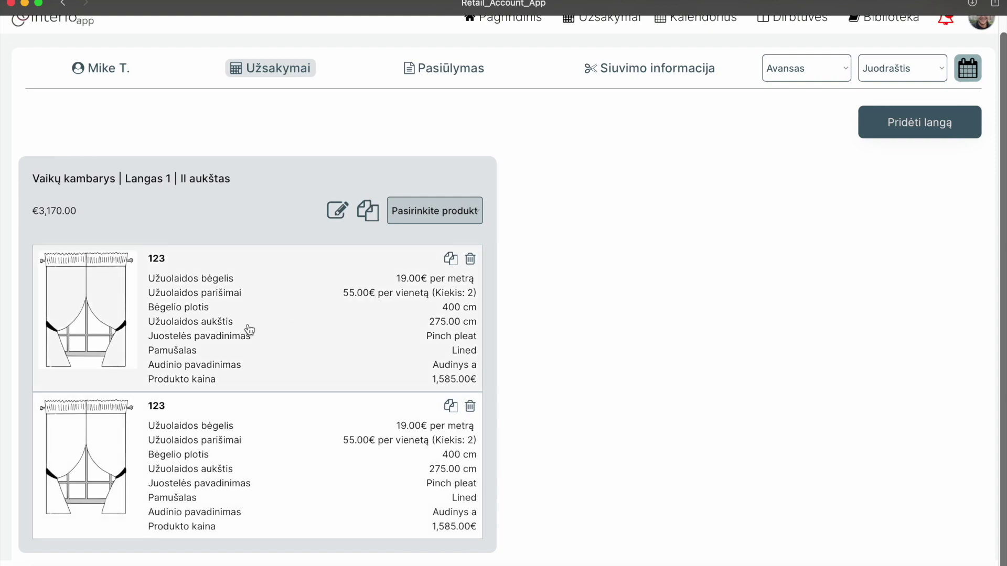
{"action": "left_click", "coordinate": [283, 466]}
{"action": "left_click", "coordinate": [262, 132]}
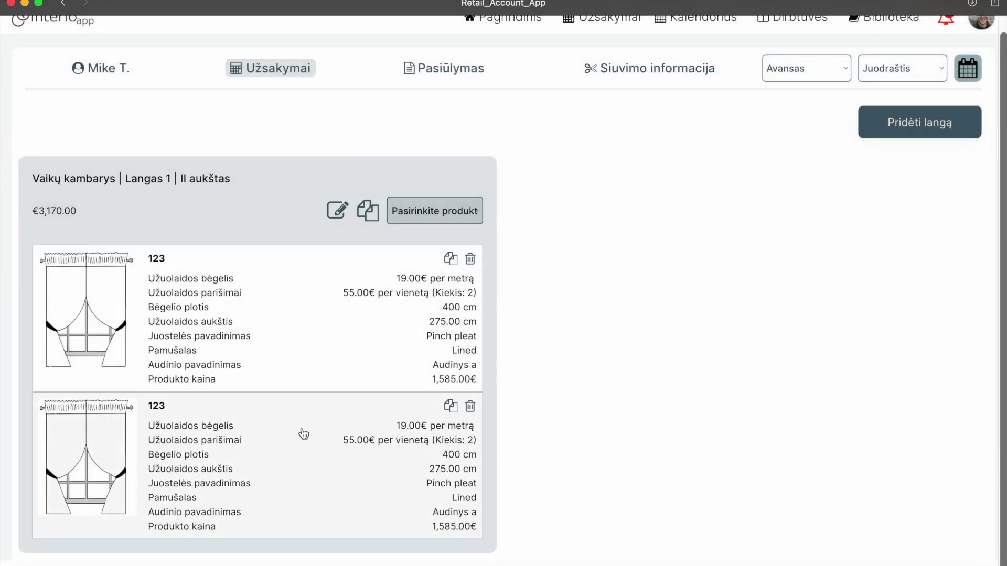
Step: Rename the copied curtain "dienine užuolaida" and switch it to a single panel (Vienguba)
{"action": "left_click", "coordinate": [303, 432]}
{"action": "left_click_drag", "start_coordinate": [622, 60], "coordinate": [556, 59]}
{"action": "type", "text": "dienine "}
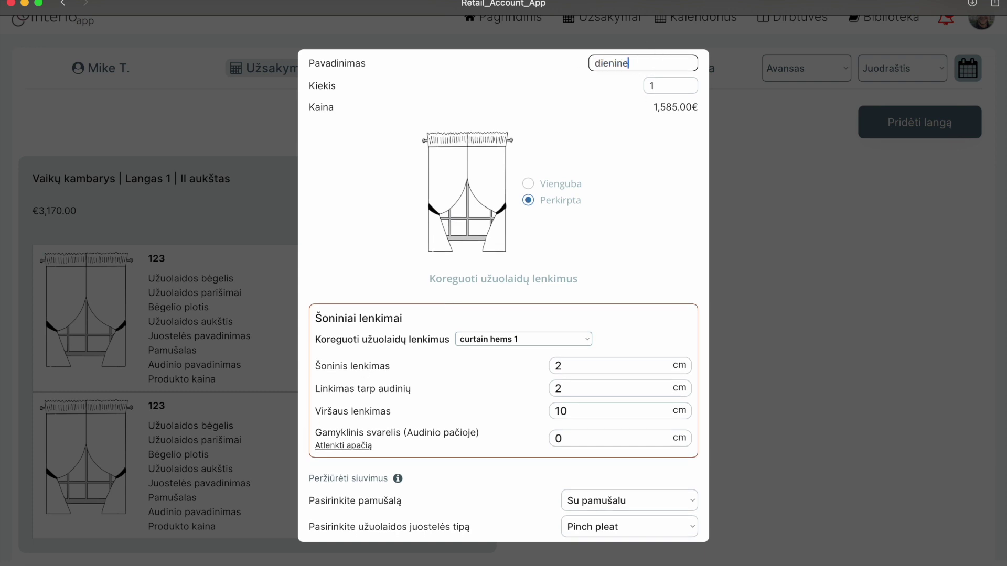
{"action": "type", "text": "užuolaida"}
{"action": "scroll", "coordinate": [640, 202], "scroll_direction": "down", "scroll_amount": 2}
{"action": "left_click", "coordinate": [533, 136]}
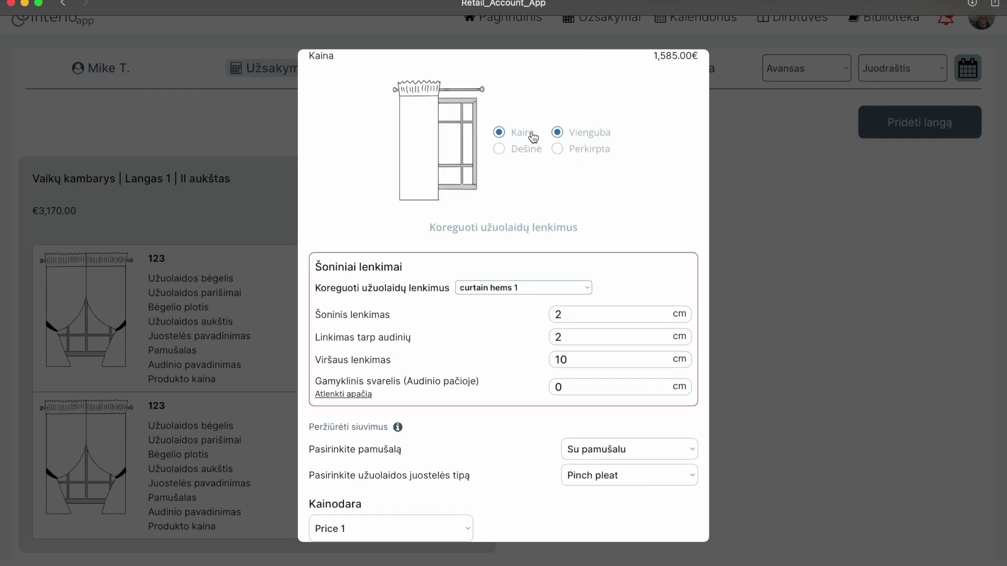
Step: Set the fabric width (Audinio plotis) of the copied curtain to 2.8 m
{"action": "scroll", "coordinate": [519, 168], "scroll_direction": "down", "scroll_amount": 4}
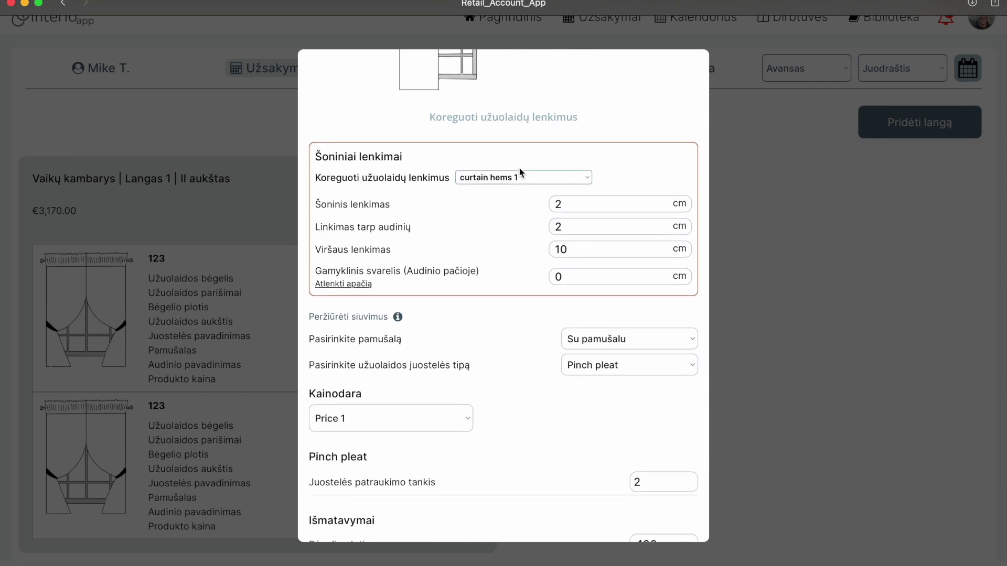
{"action": "scroll", "coordinate": [539, 305], "scroll_direction": "down", "scroll_amount": 8}
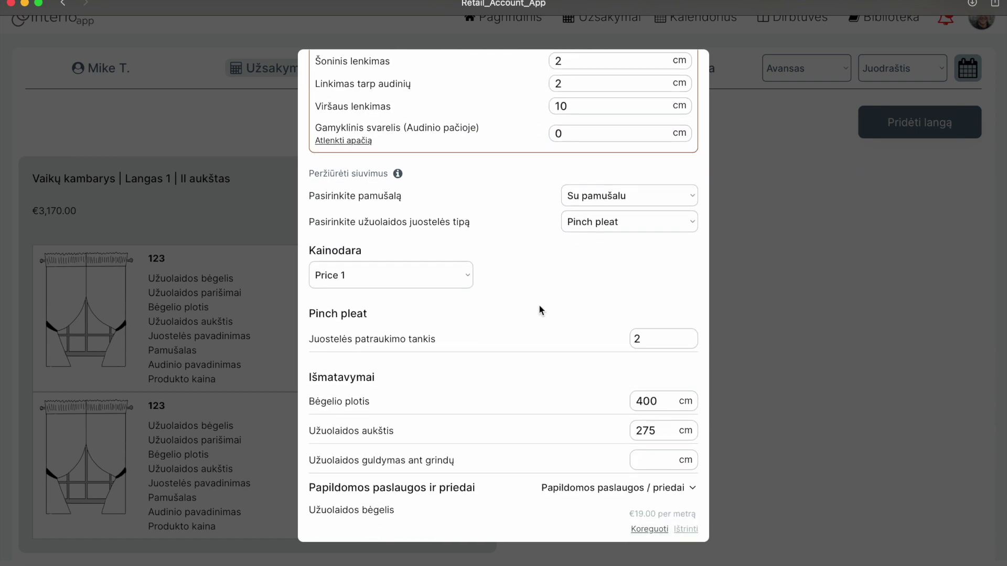
{"action": "scroll", "coordinate": [540, 304], "scroll_direction": "down", "scroll_amount": 15}
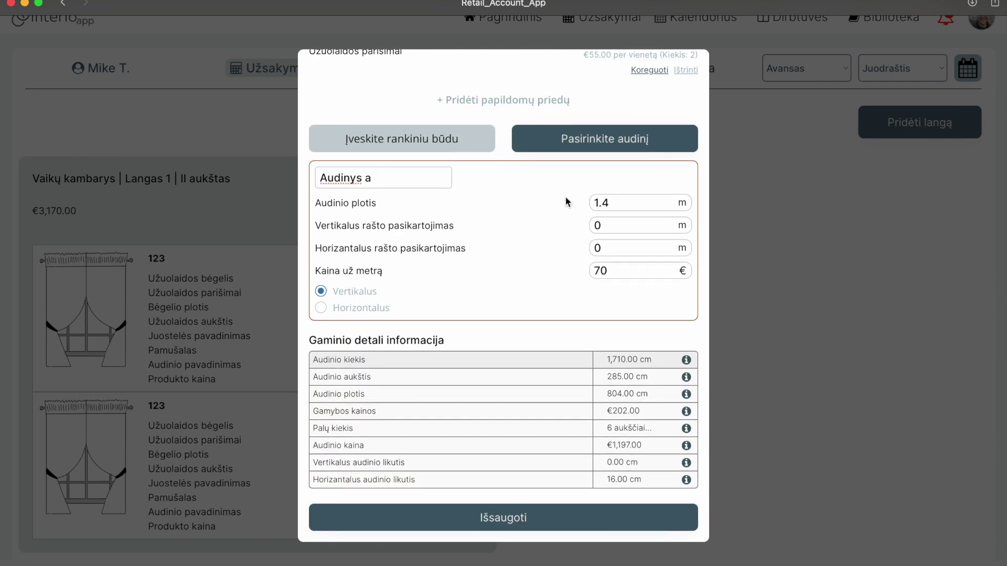
{"action": "double_click", "coordinate": [637, 203]}
{"action": "type", "text": "č."}
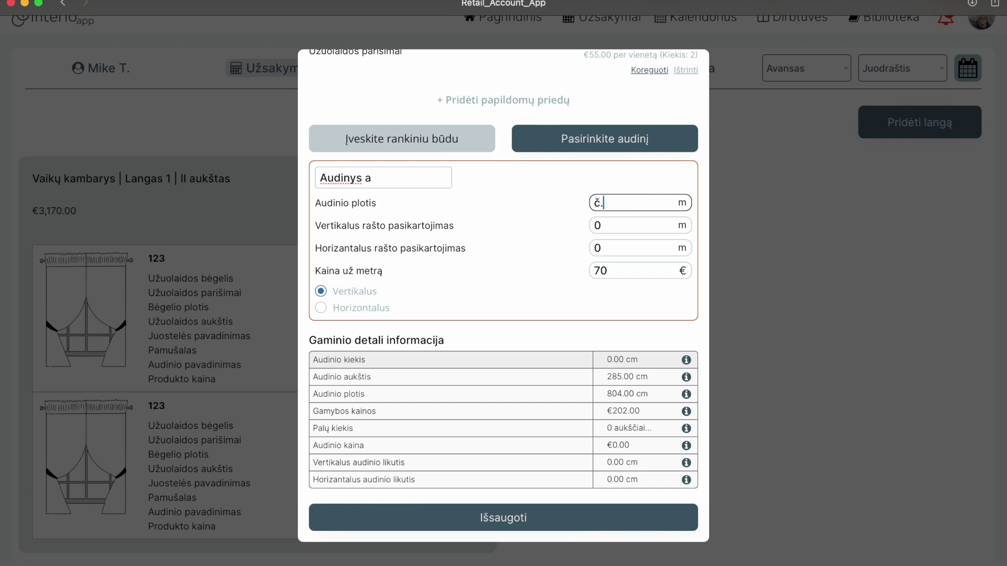
{"action": "type", "text": "2."}
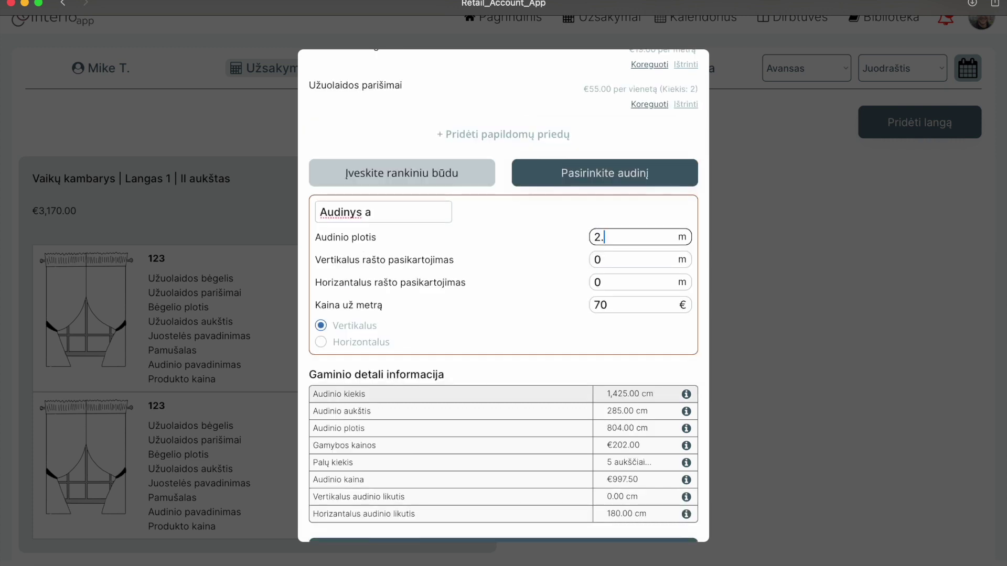
{"action": "left_click_drag", "start_coordinate": [542, 339], "coordinate": [351, 305]}
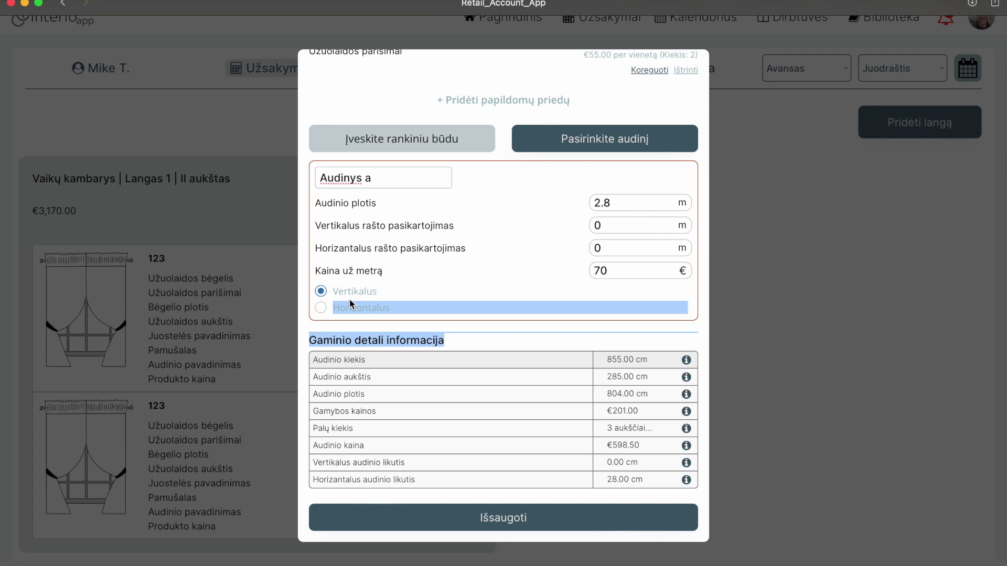
Step: Choose the Horizontalus fabric direction for the copied curtain and save it
{"action": "left_click", "coordinate": [321, 308]}
{"action": "scroll", "coordinate": [503, 420], "scroll_direction": "down", "scroll_amount": 2}
{"action": "left_click", "coordinate": [506, 520]}
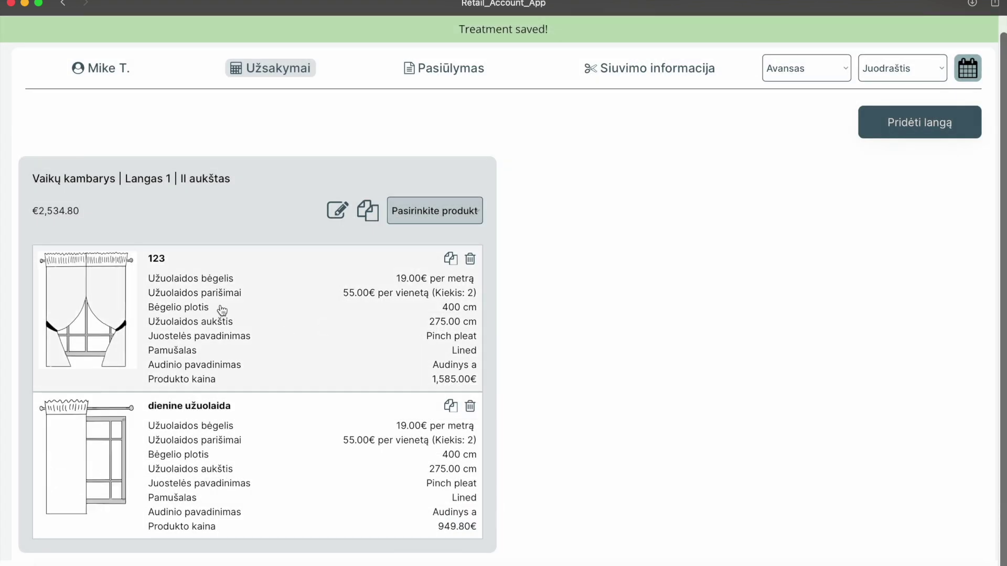
Step: Reopen the curtain "123", go through its settings and save it again
{"action": "left_click", "coordinate": [284, 301]}
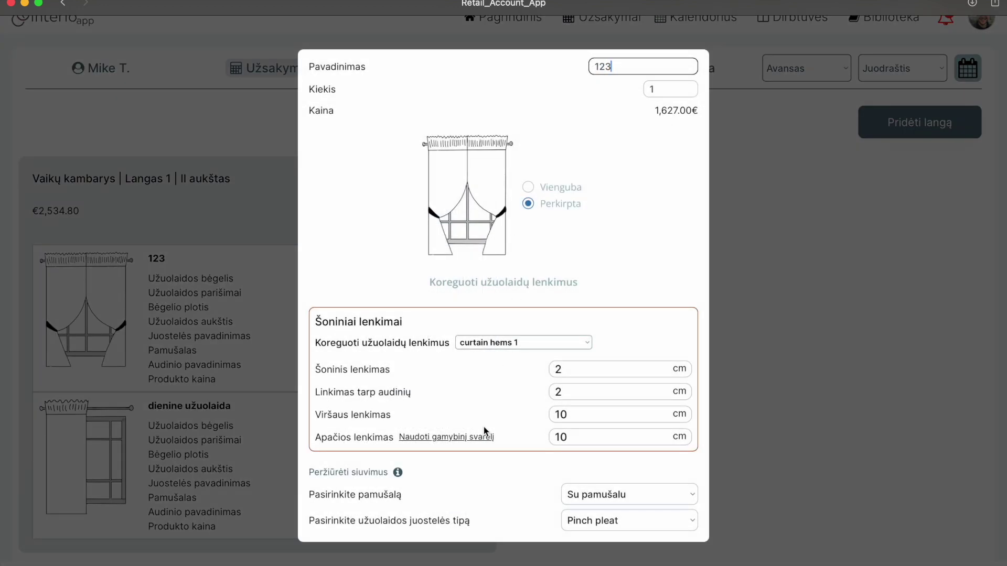
{"action": "scroll", "coordinate": [484, 429], "scroll_direction": "down", "scroll_amount": 3}
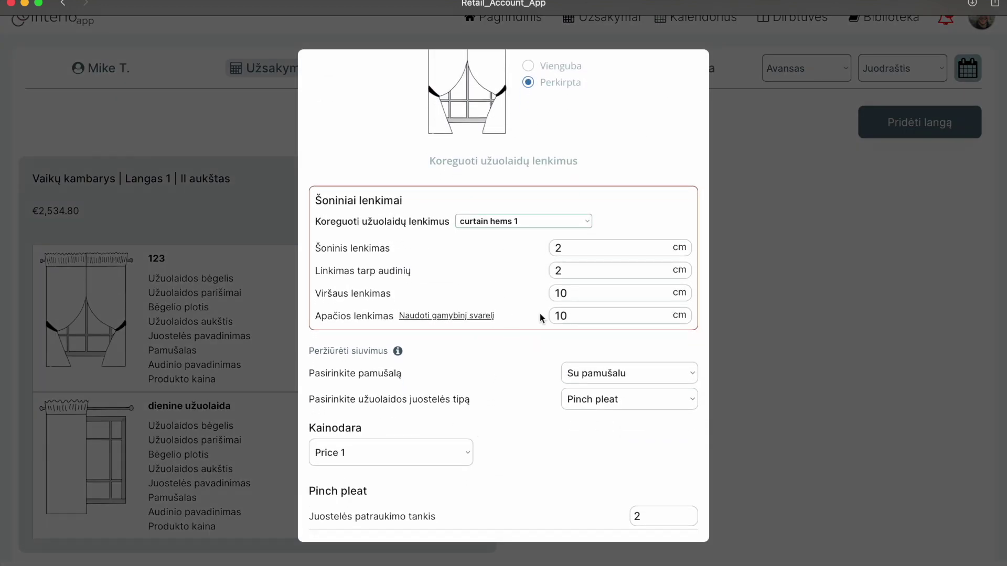
{"action": "scroll", "coordinate": [582, 354], "scroll_direction": "down", "scroll_amount": 2}
{"action": "scroll", "coordinate": [515, 340], "scroll_direction": "down", "scroll_amount": 10}
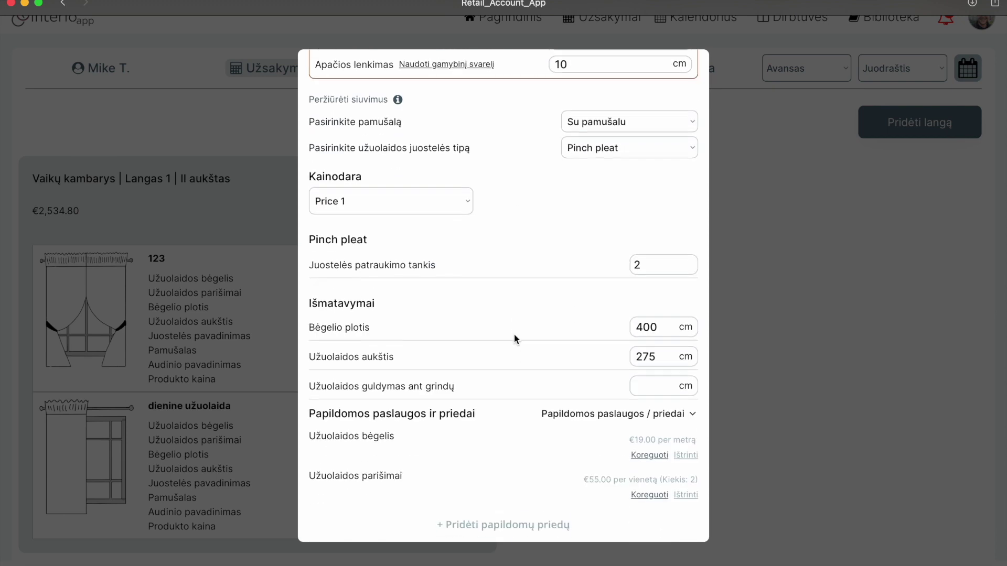
{"action": "scroll", "coordinate": [565, 340], "scroll_direction": "down", "scroll_amount": 9}
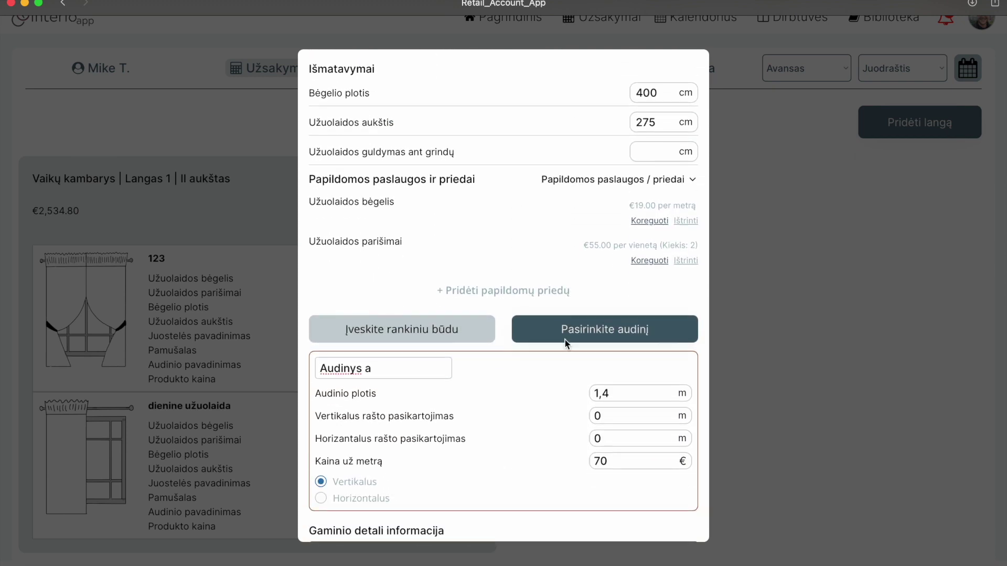
{"action": "left_click", "coordinate": [507, 519]}
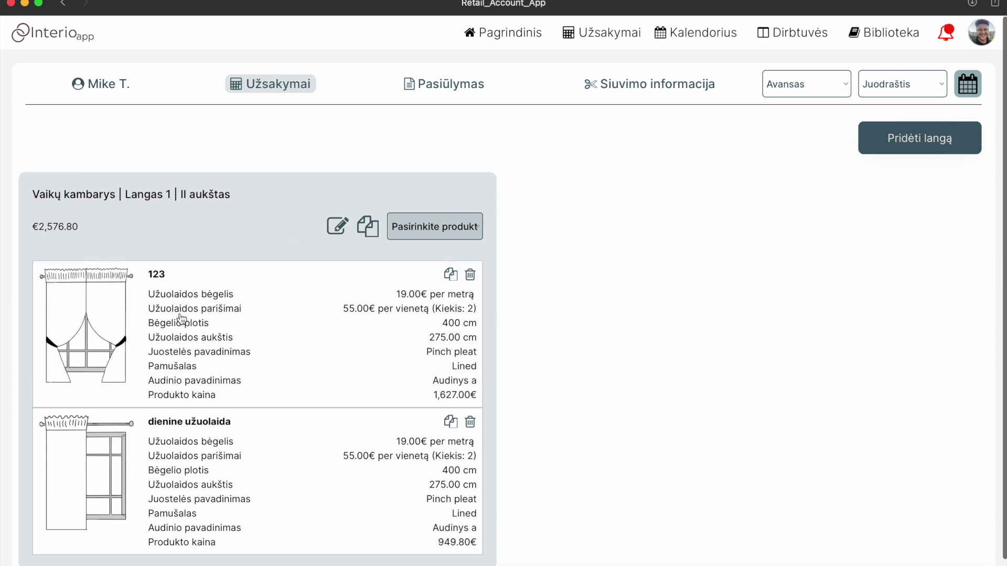
{"action": "scroll", "coordinate": [267, 490], "scroll_direction": "down", "scroll_amount": 1}
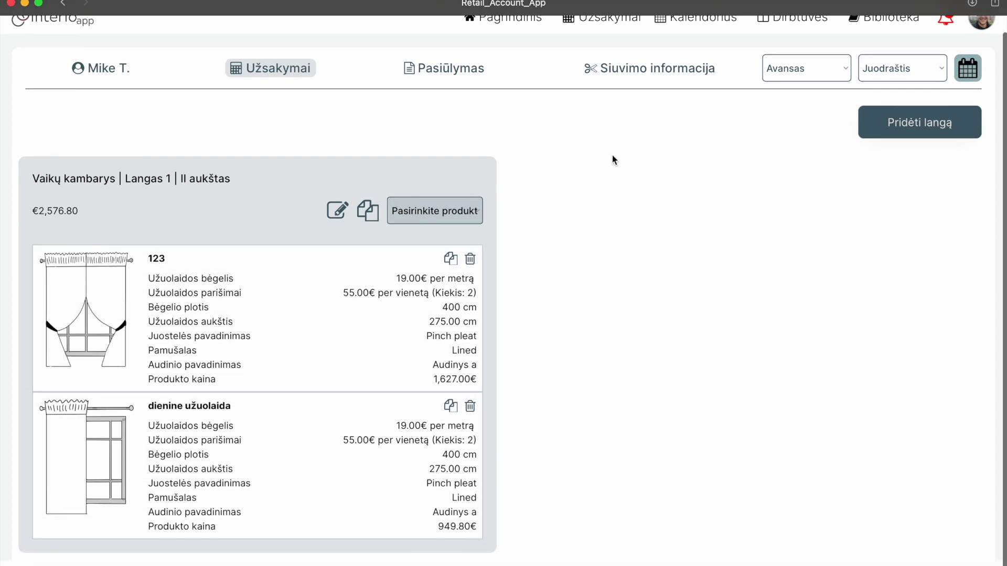
Step: Duplicate the window "Vaikų kambarys | Langas 1 | II aukštas" together with its curtains and start editing the copy
{"action": "left_click", "coordinate": [899, 123]}
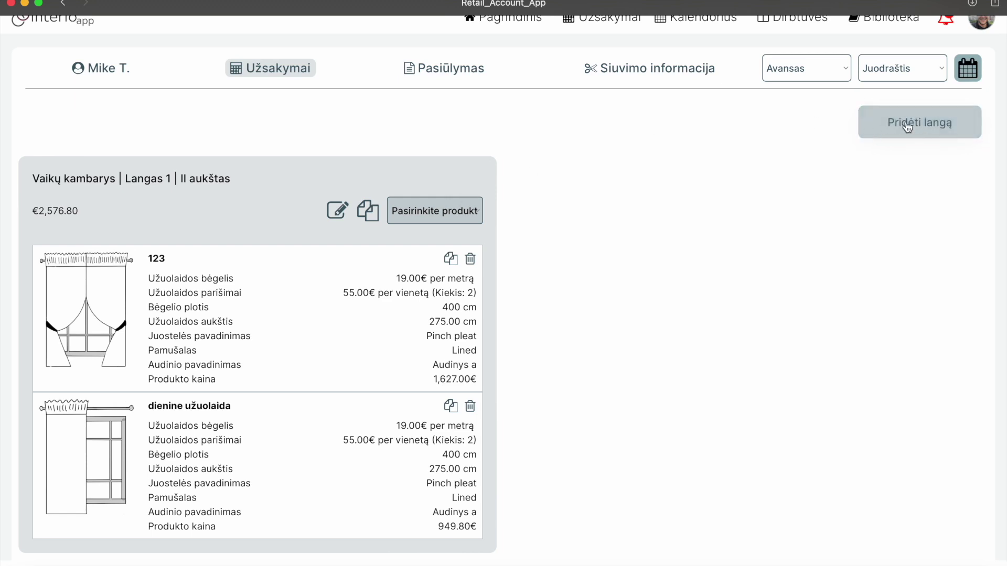
{"action": "left_click", "coordinate": [367, 214]}
{"action": "left_click", "coordinate": [522, 179]}
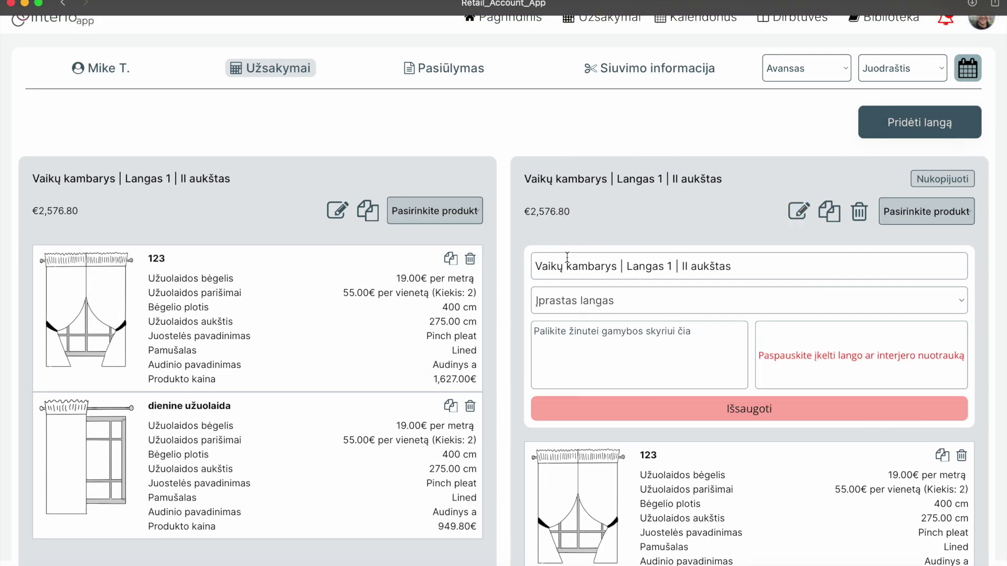
Step: Rename the copied window as "Miegamasis kambarys | Langas 1 | III aukštas" and save it
{"action": "double_click", "coordinate": [549, 265]}
{"action": "type", "text": "Miegamis"}
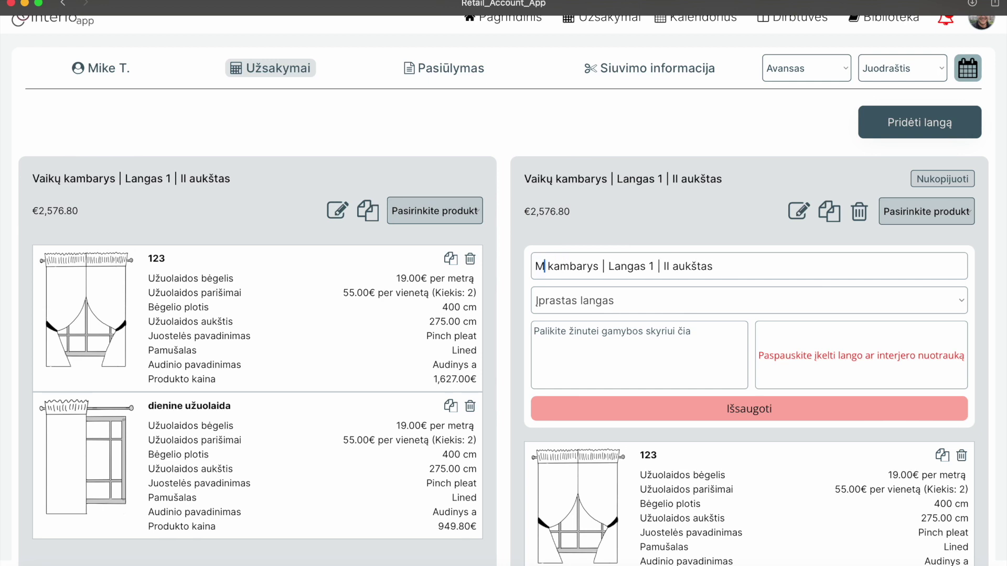
{"action": "type", "text": "i"}
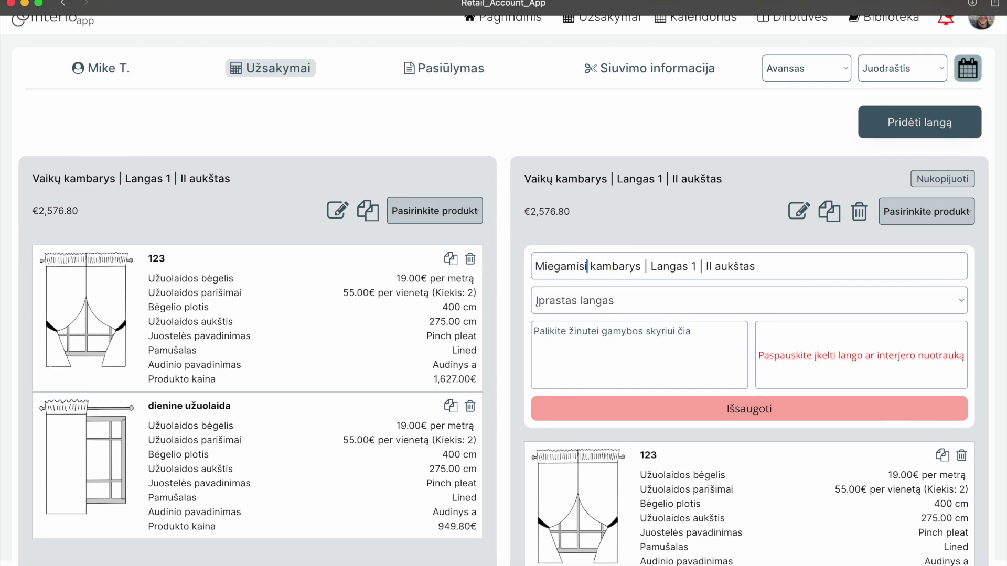
{"action": "key", "text": "BackSpace"}
{"action": "key", "text": "BackSpace"}
{"action": "key", "text": "BackSpace"}
{"action": "type", "text": "asis"}
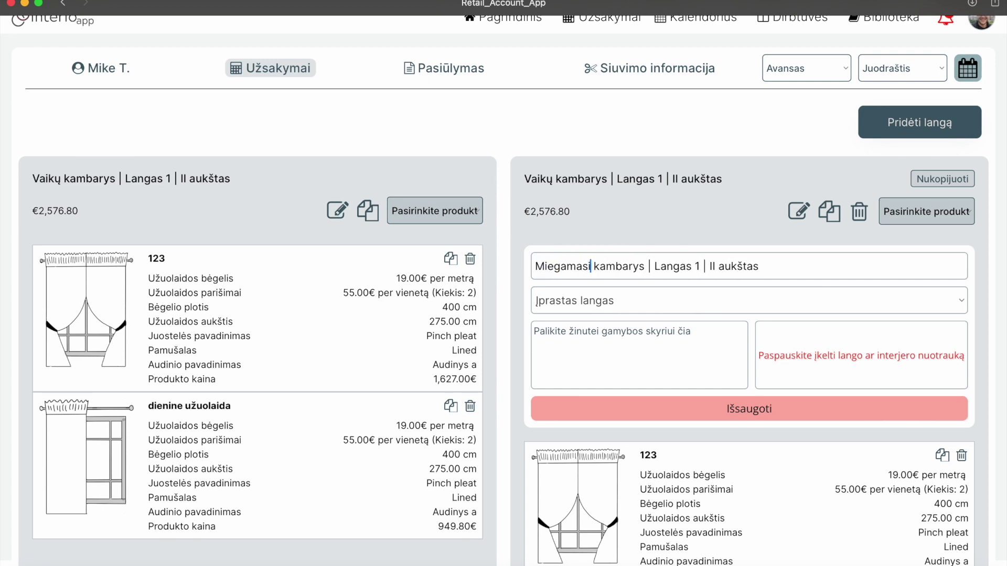
{"action": "left_click", "coordinate": [719, 268]}
{"action": "type", "text": "I"}
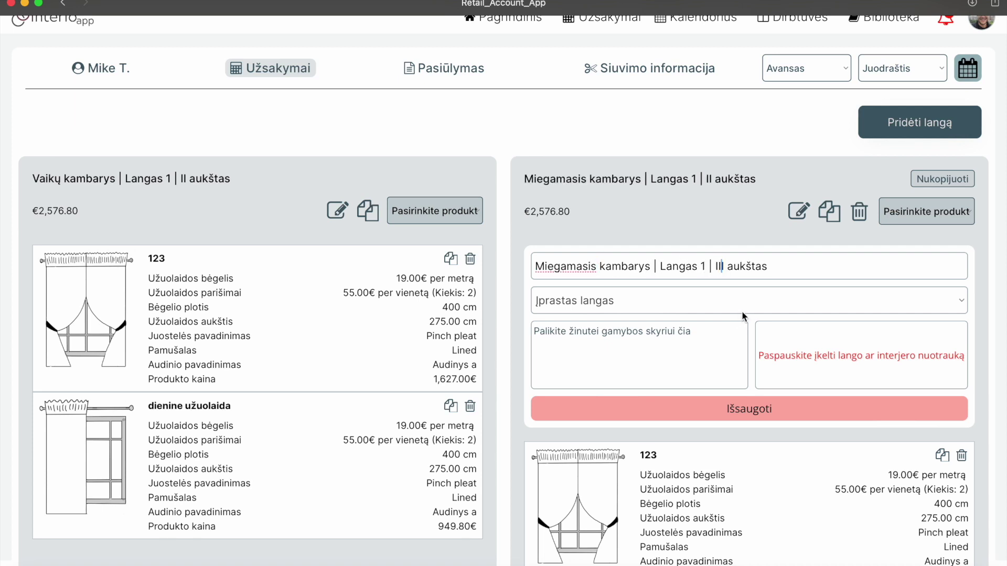
{"action": "left_click", "coordinate": [750, 412]}
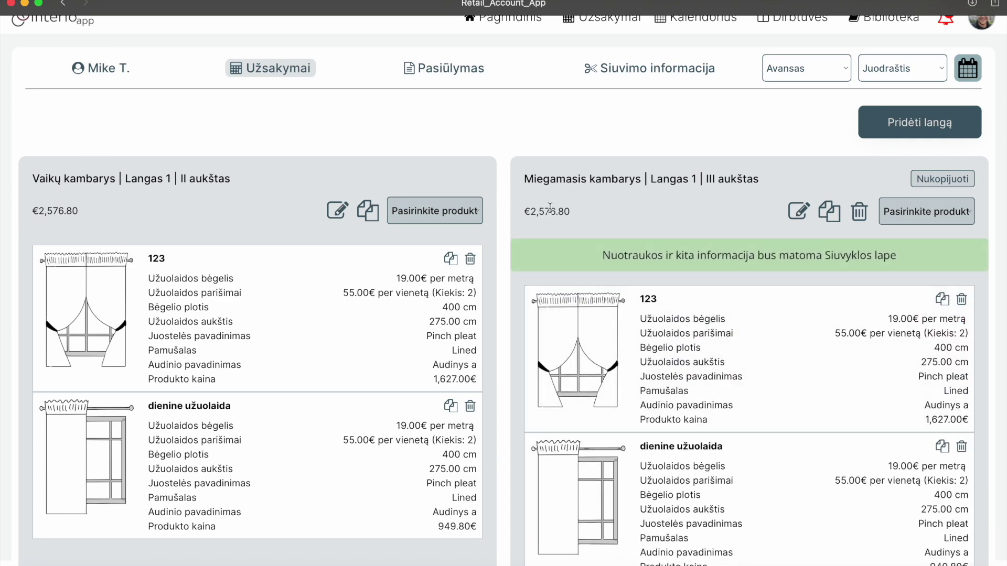
Step: Open curtain "123" in the Miegamasis kambarys window and rename it "Naktinė"
{"action": "scroll", "coordinate": [696, 285], "scroll_direction": "down", "scroll_amount": 2}
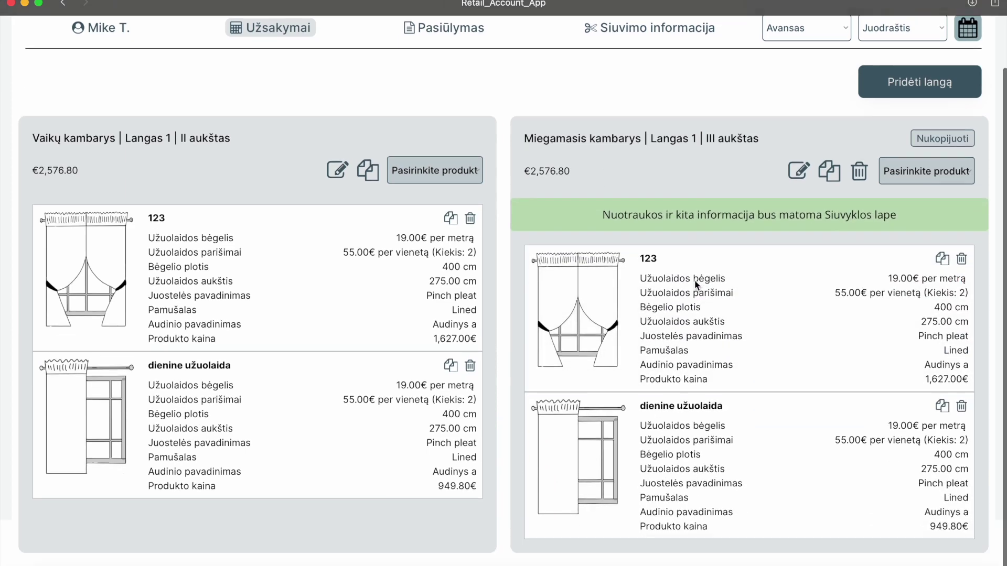
{"action": "left_click", "coordinate": [757, 307]}
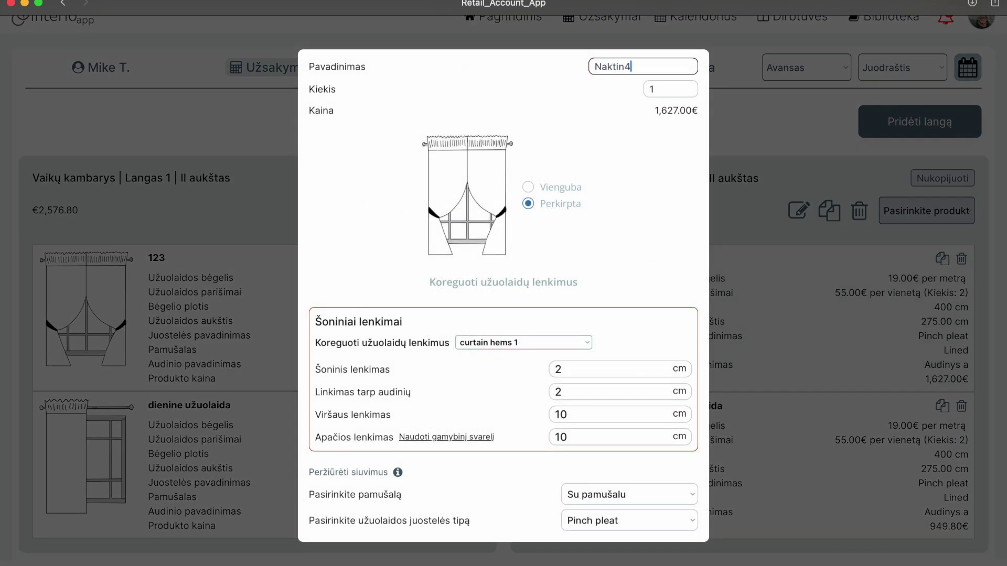
{"action": "scroll", "coordinate": [643, 209], "scroll_direction": "down", "scroll_amount": 7}
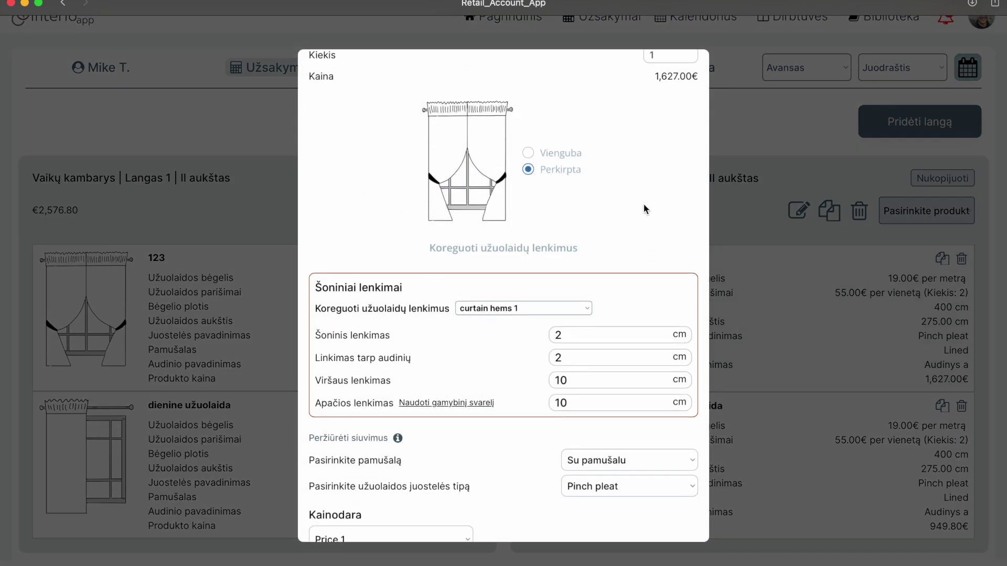
{"action": "scroll", "coordinate": [562, 328], "scroll_direction": "down", "scroll_amount": 9}
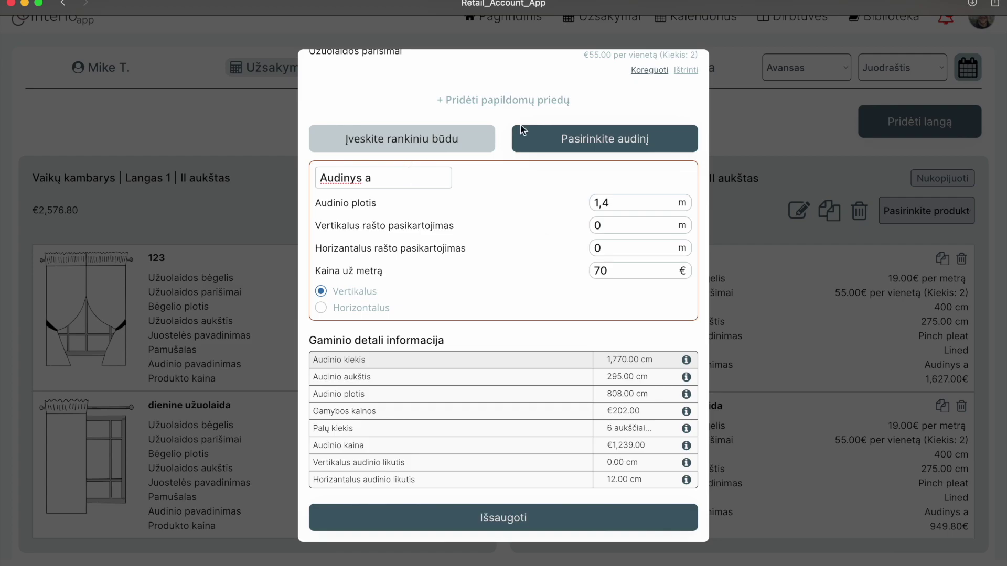
Step: Choose the PALMA CHROME fabric from the library for the curtain "Naktinė" and save the curtain
{"action": "left_click", "coordinate": [578, 137]}
{"action": "left_click", "coordinate": [328, 161]}
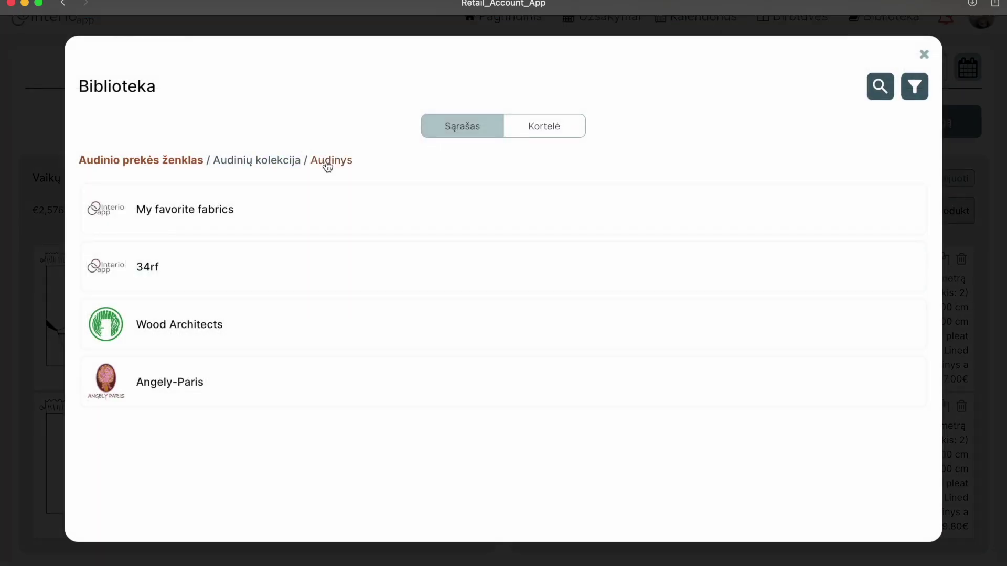
{"action": "scroll", "coordinate": [433, 296], "scroll_direction": "down", "scroll_amount": 3}
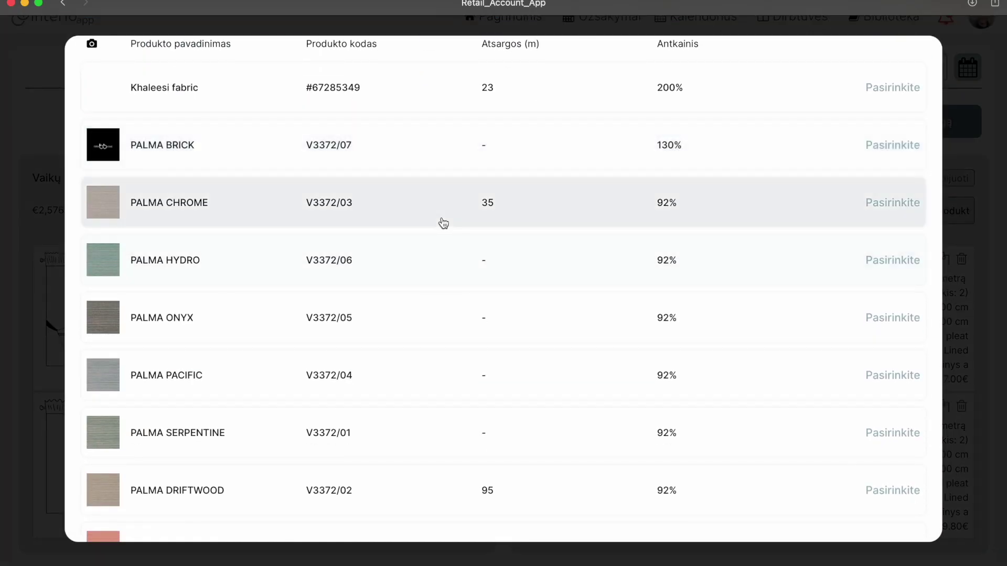
{"action": "left_click", "coordinate": [905, 206]}
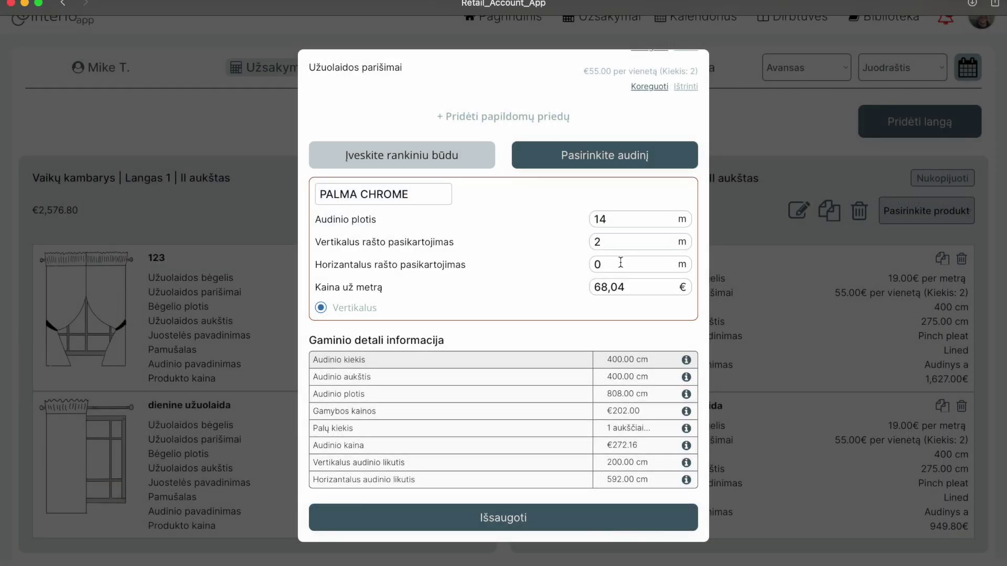
{"action": "left_click", "coordinate": [501, 522]}
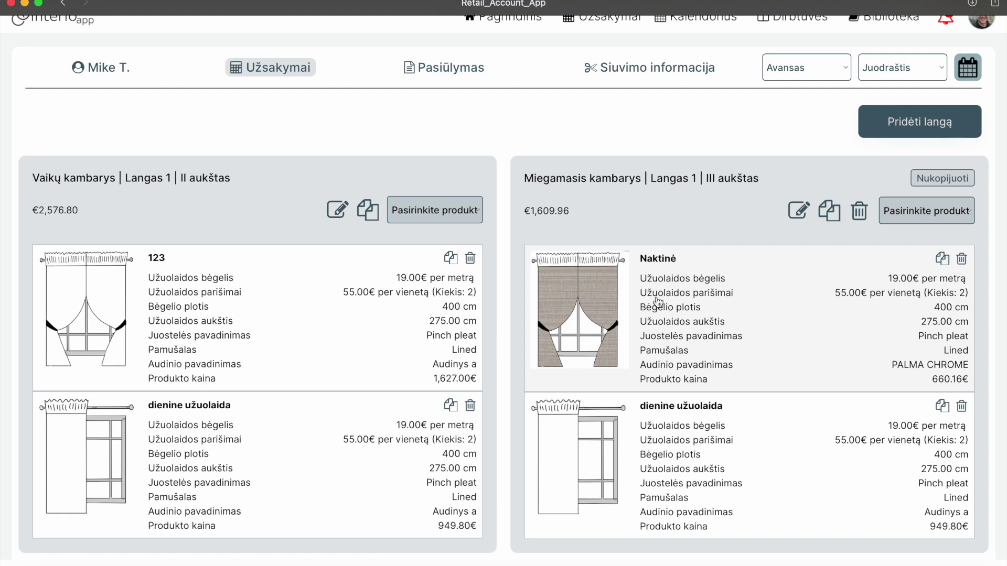
Step: Open "dienine užuolaida" in the Miegamasis kambarys window and switch its bottom hem to the factory weight (Gamyklinis svarelis)
{"action": "left_click", "coordinate": [734, 448]}
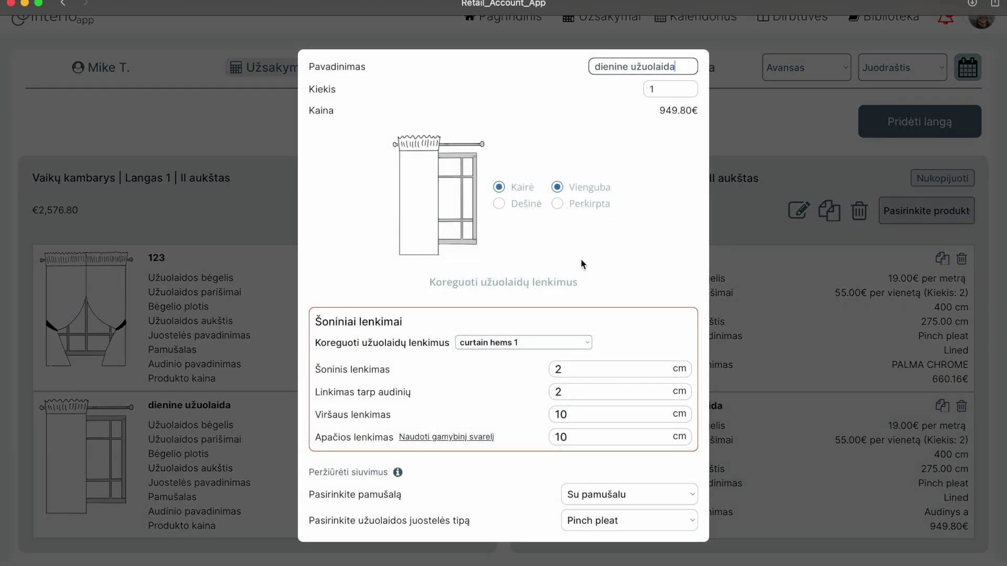
{"action": "scroll", "coordinate": [581, 259], "scroll_direction": "down", "scroll_amount": 5}
{"action": "left_click", "coordinate": [452, 229]}
Step: Examine the vertical fabric leftover (Vertikalus audinio likutis) and the fabric width in this curtain's details
{"action": "scroll", "coordinate": [453, 232], "scroll_direction": "down", "scroll_amount": 8}
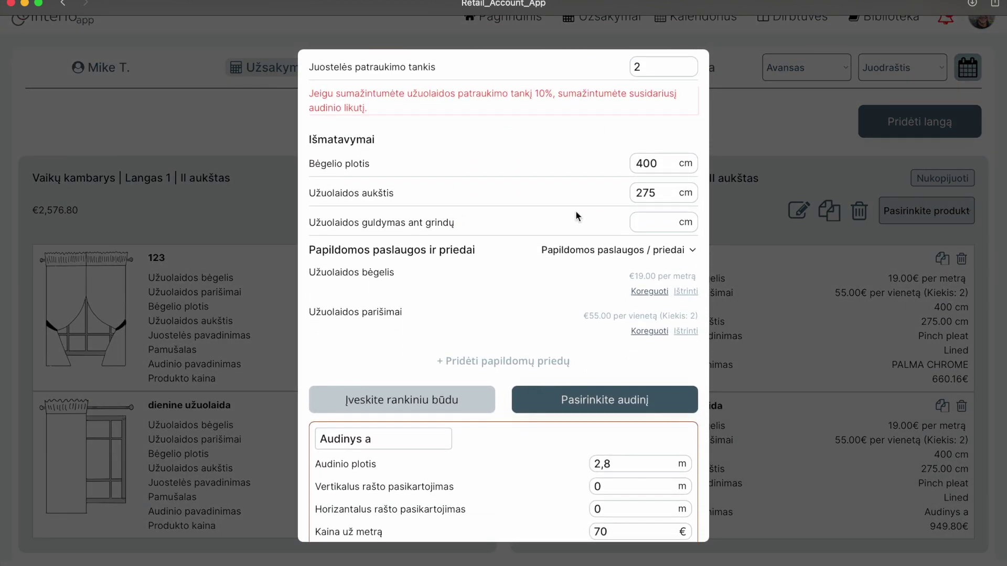
{"action": "scroll", "coordinate": [576, 212], "scroll_direction": "down", "scroll_amount": 6}
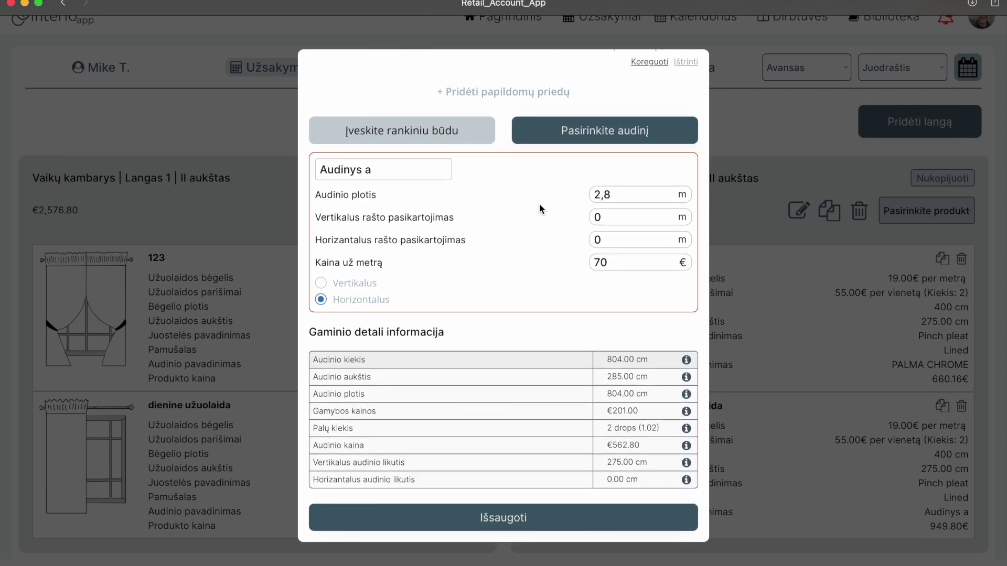
{"action": "left_click_drag", "start_coordinate": [606, 464], "coordinate": [651, 468]}
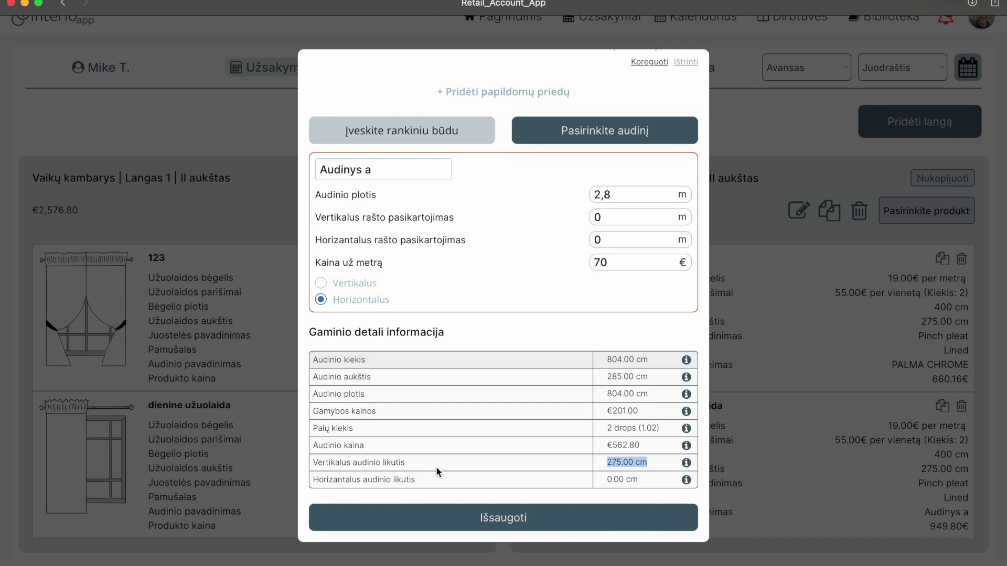
{"action": "left_click", "coordinate": [609, 462]}
{"action": "scroll", "coordinate": [657, 413], "scroll_direction": "up", "scroll_amount": 3}
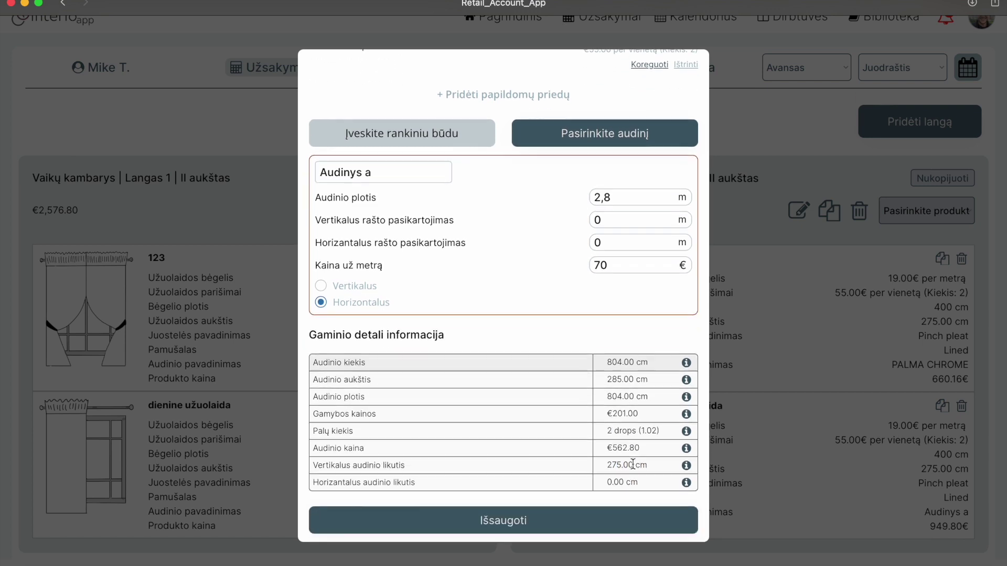
{"action": "left_click_drag", "start_coordinate": [649, 464], "coordinate": [615, 464]}
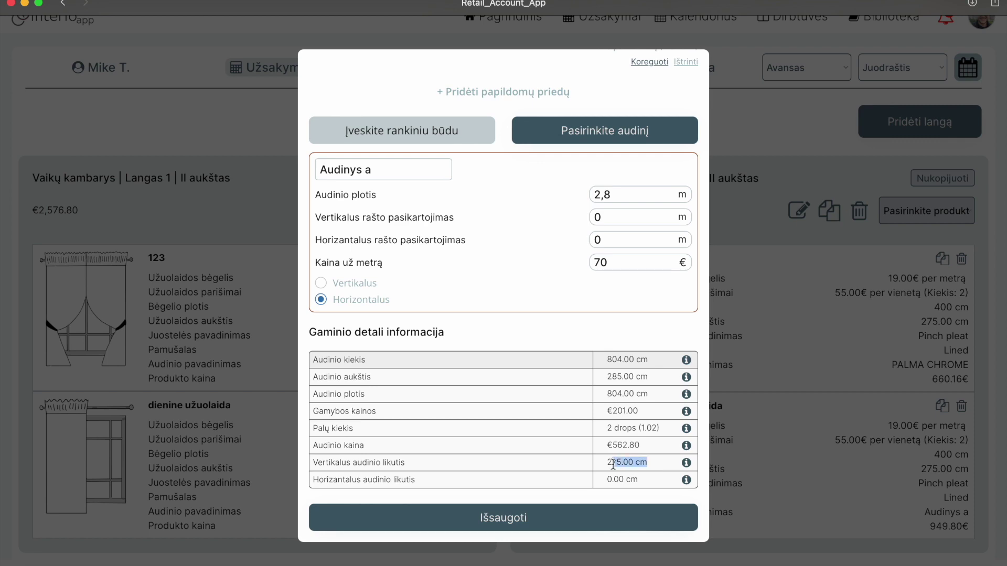
{"action": "double_click", "coordinate": [603, 195]}
Step: Set the top hem (Viršaus lenkimas) of the bedroom's "dienine užuolaida" to 5 cm and save the curtain
{"action": "scroll", "coordinate": [616, 197], "scroll_direction": "up", "scroll_amount": 10}
{"action": "scroll", "coordinate": [619, 196], "scroll_direction": "up", "scroll_amount": 5}
{"action": "left_click_drag", "start_coordinate": [585, 210], "coordinate": [545, 210]}
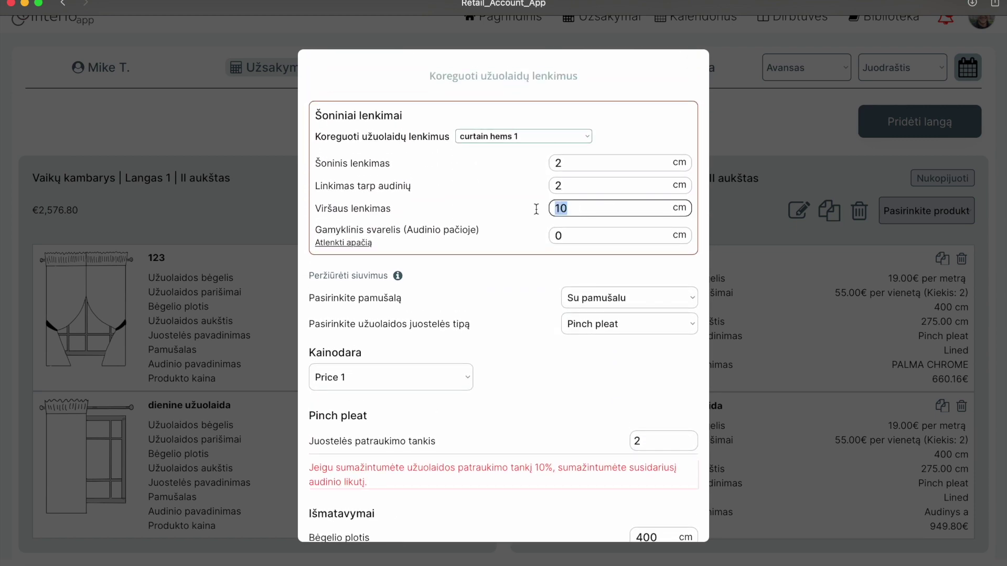
{"action": "key", "text": "BackSpace"}
{"action": "type", "text": "5"}
{"action": "scroll", "coordinate": [524, 234], "scroll_direction": "down", "scroll_amount": 12}
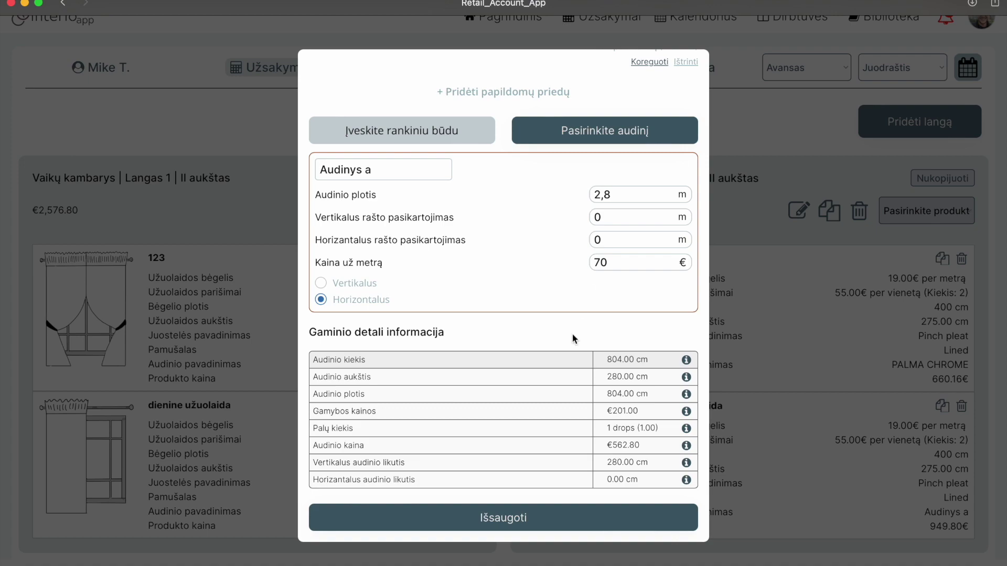
{"action": "left_click", "coordinate": [497, 519]}
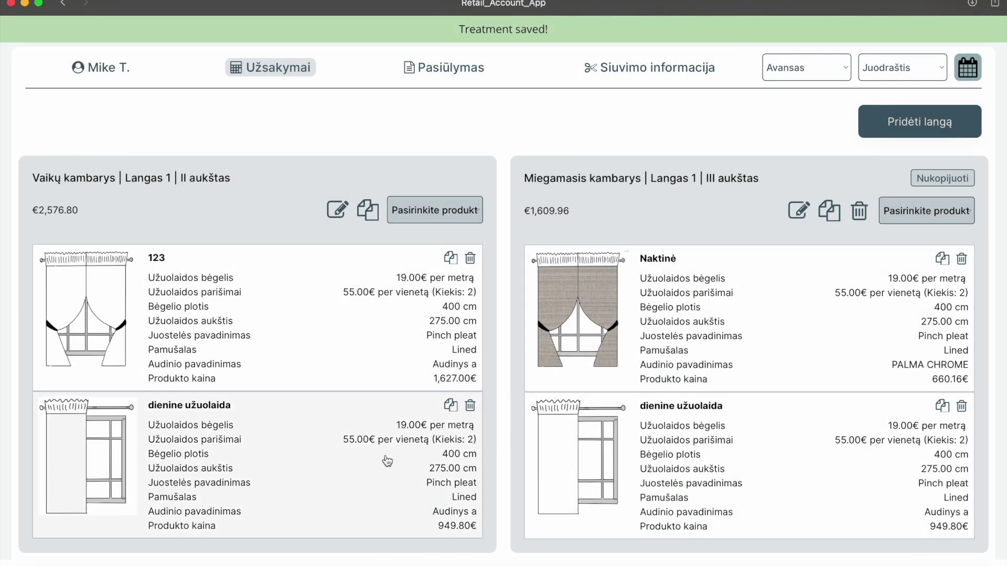
Step: Set the top hem of "dienine užuolaida" in the Vaikų kambarys window to 5 cm and save the curtain
{"action": "left_click", "coordinate": [317, 475]}
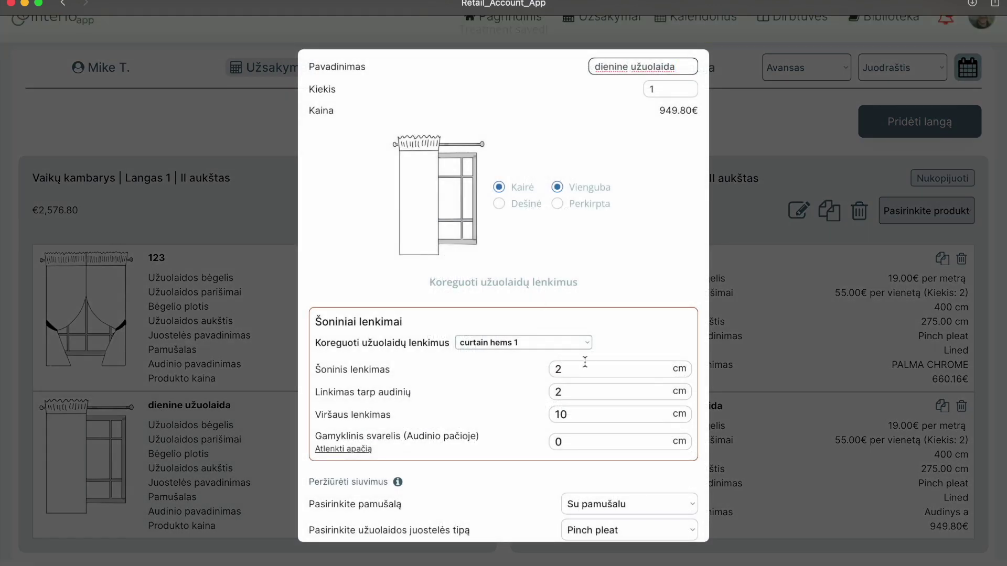
{"action": "scroll", "coordinate": [585, 360], "scroll_direction": "down", "scroll_amount": 3}
{"action": "left_click", "coordinate": [571, 284]}
{"action": "key", "text": "BackSpace"}
{"action": "key", "text": "BackSpace"}
{"action": "type", "text": "5"}
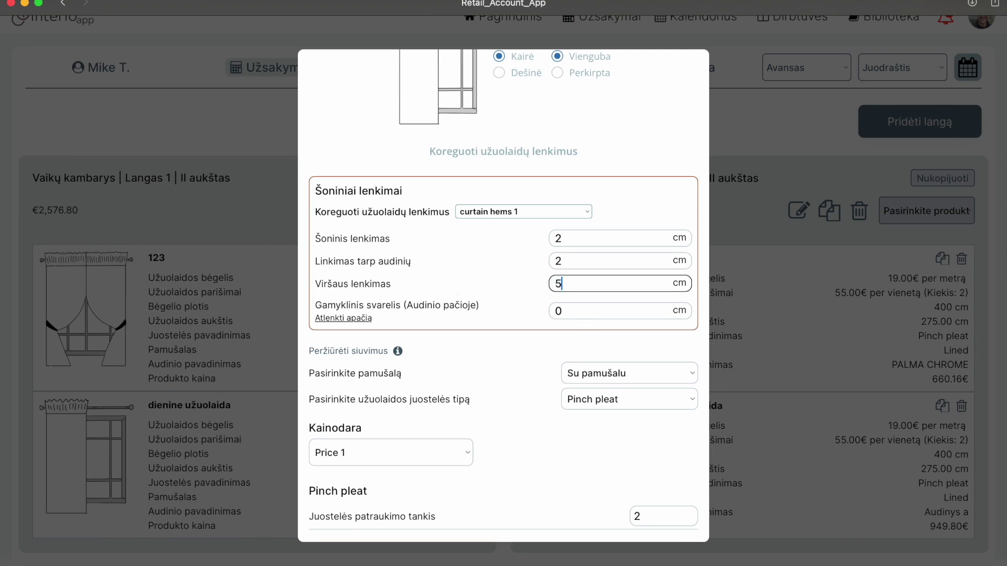
{"action": "scroll", "coordinate": [504, 284], "scroll_direction": "down", "scroll_amount": 15}
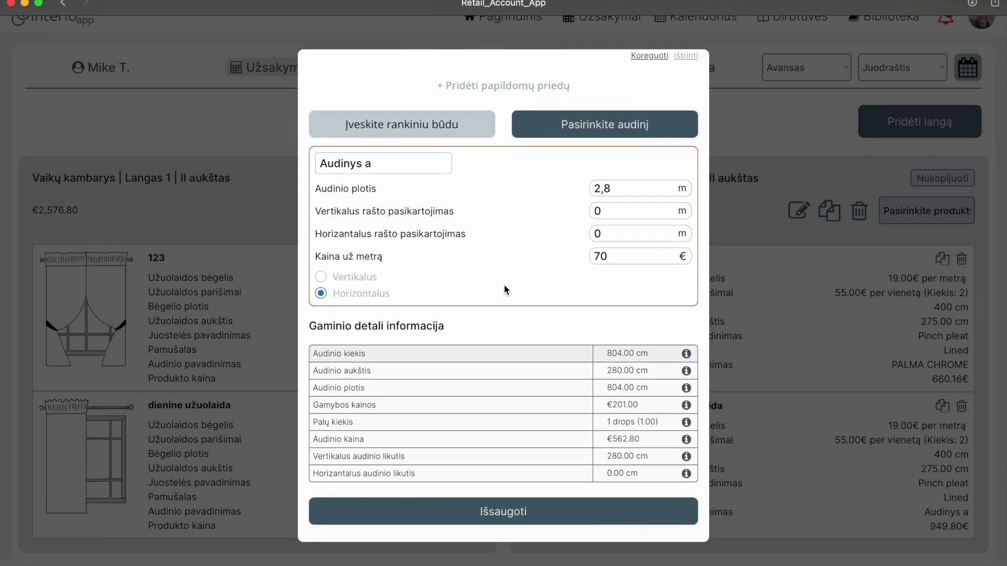
{"action": "left_click", "coordinate": [526, 516]}
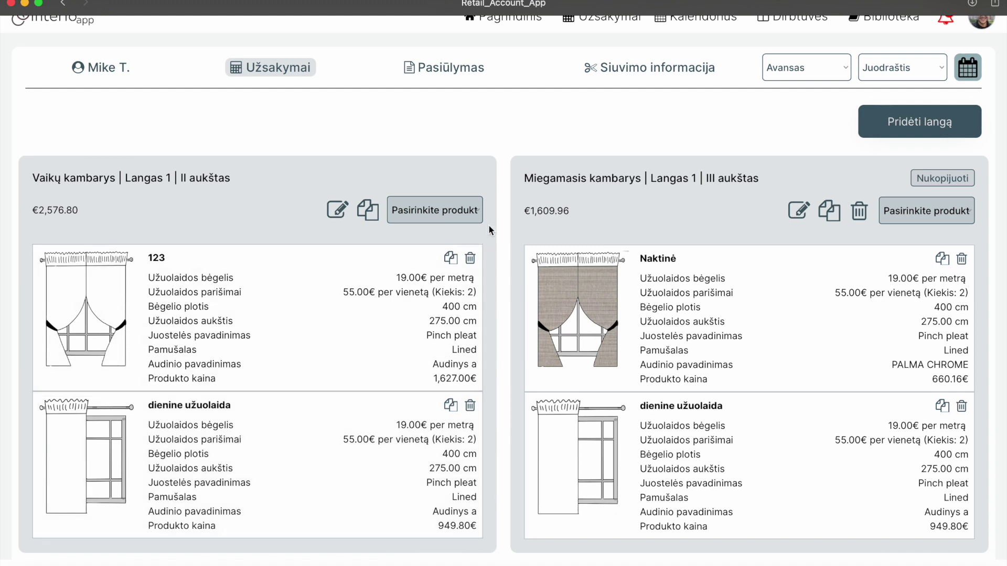
Step: Open the order's offer (Pasiūlymas) and look through its client details, product list and totals
{"action": "scroll", "coordinate": [502, 222], "scroll_direction": "up", "scroll_amount": 1}
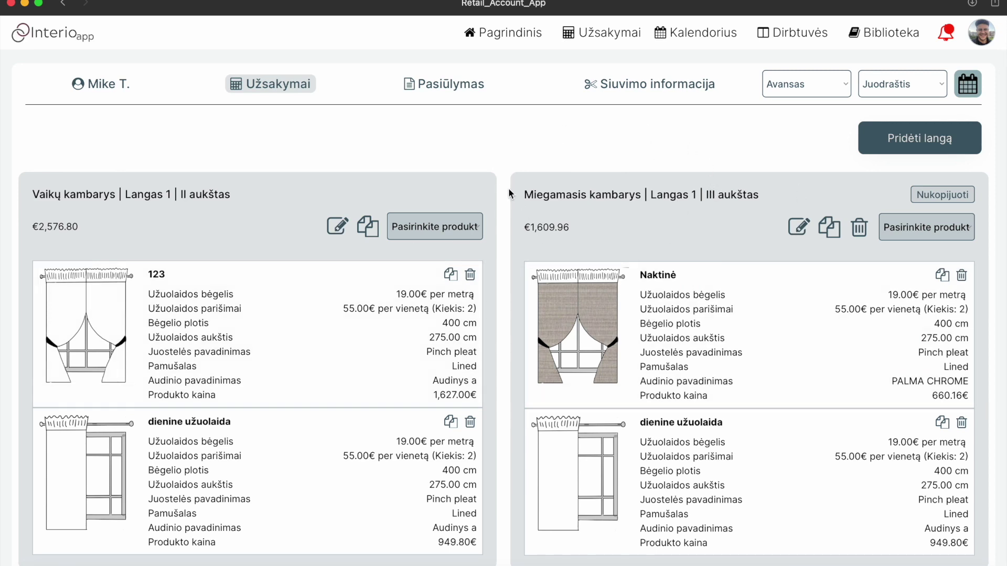
{"action": "left_click", "coordinate": [444, 86]}
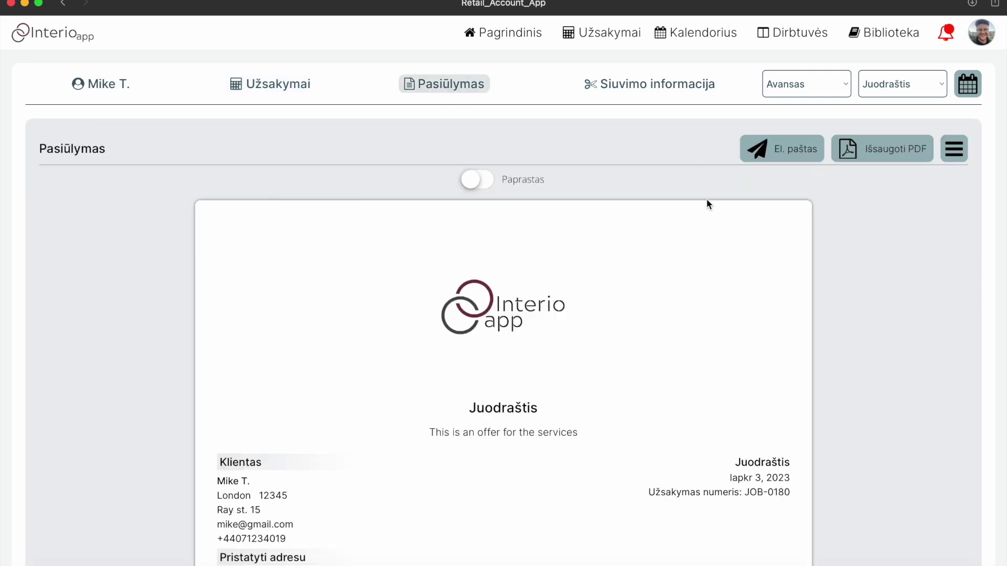
{"action": "scroll", "coordinate": [708, 216], "scroll_direction": "down", "scroll_amount": 4}
{"action": "scroll", "coordinate": [708, 215], "scroll_direction": "up", "scroll_amount": 4}
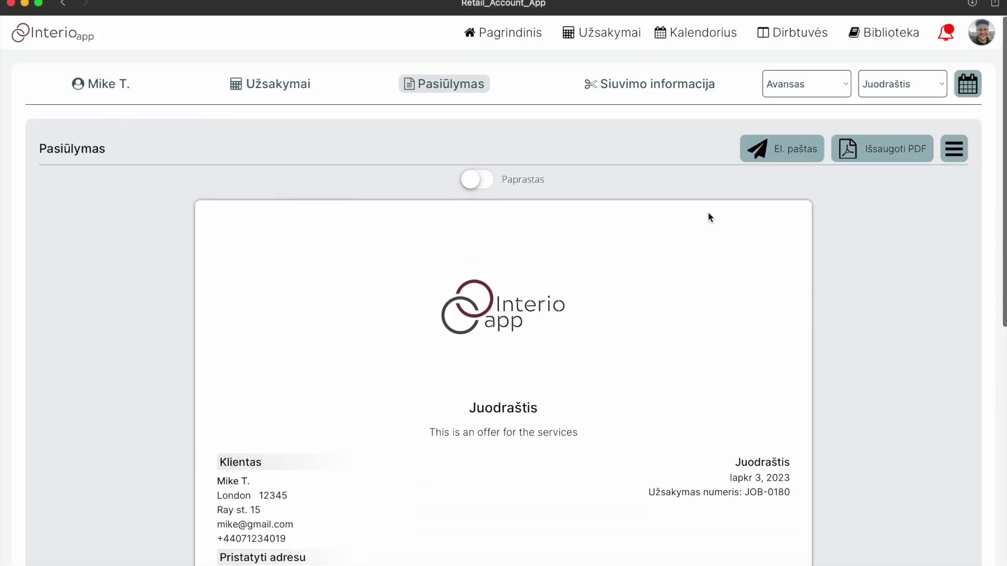
{"action": "scroll", "coordinate": [652, 193], "scroll_direction": "down", "scroll_amount": 2}
{"action": "scroll", "coordinate": [652, 193], "scroll_direction": "up", "scroll_amount": 2}
{"action": "scroll", "coordinate": [574, 147], "scroll_direction": "down", "scroll_amount": 3}
{"action": "scroll", "coordinate": [575, 147], "scroll_direction": "down", "scroll_amount": 5}
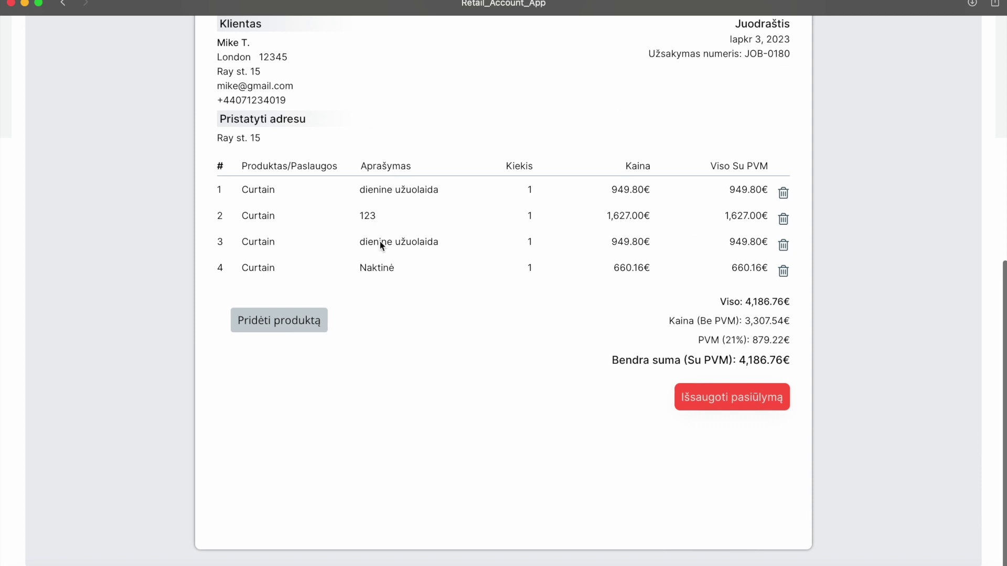
Step: Go over the individual curtain entries in the offer's product list
{"action": "left_click_drag", "start_coordinate": [242, 190], "coordinate": [287, 216]}
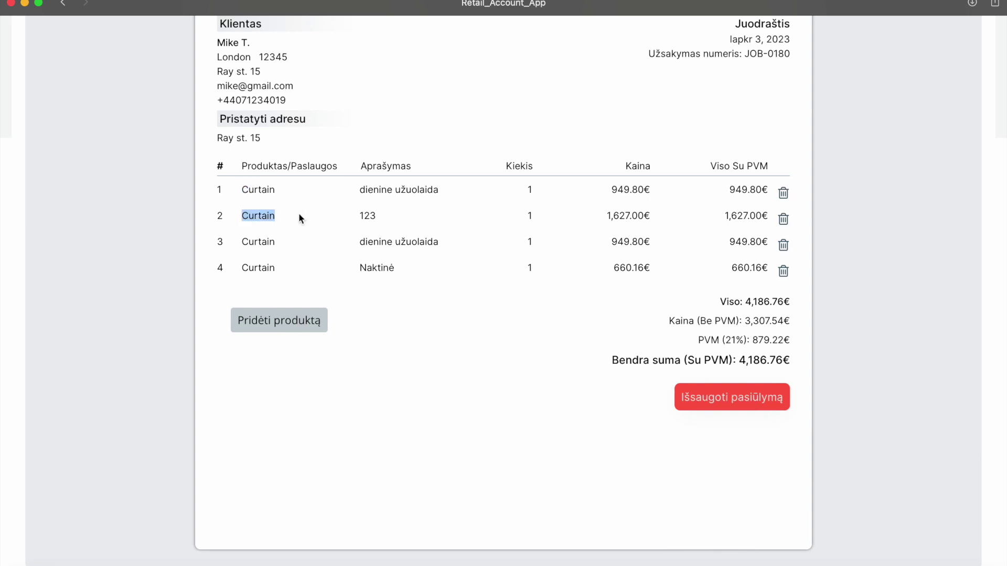
{"action": "left_click_drag", "start_coordinate": [244, 241], "coordinate": [281, 241]}
{"action": "left_click_drag", "start_coordinate": [240, 268], "coordinate": [274, 269]}
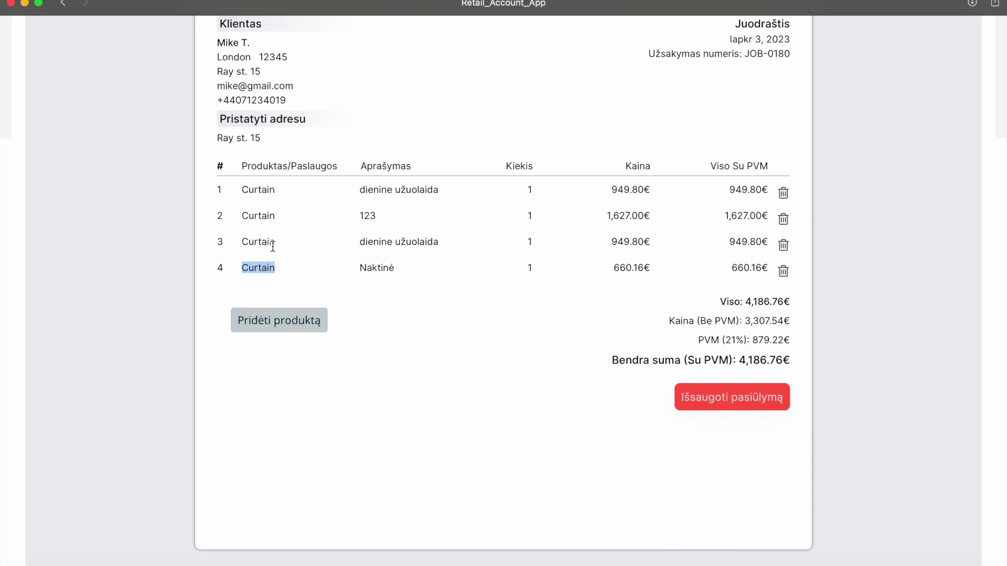
{"action": "scroll", "coordinate": [273, 246], "scroll_direction": "up", "scroll_amount": 3}
{"action": "left_click_drag", "start_coordinate": [241, 255], "coordinate": [286, 256]}
{"action": "scroll", "coordinate": [292, 250], "scroll_direction": "up", "scroll_amount": 1}
{"action": "left_click", "coordinate": [277, 290]}
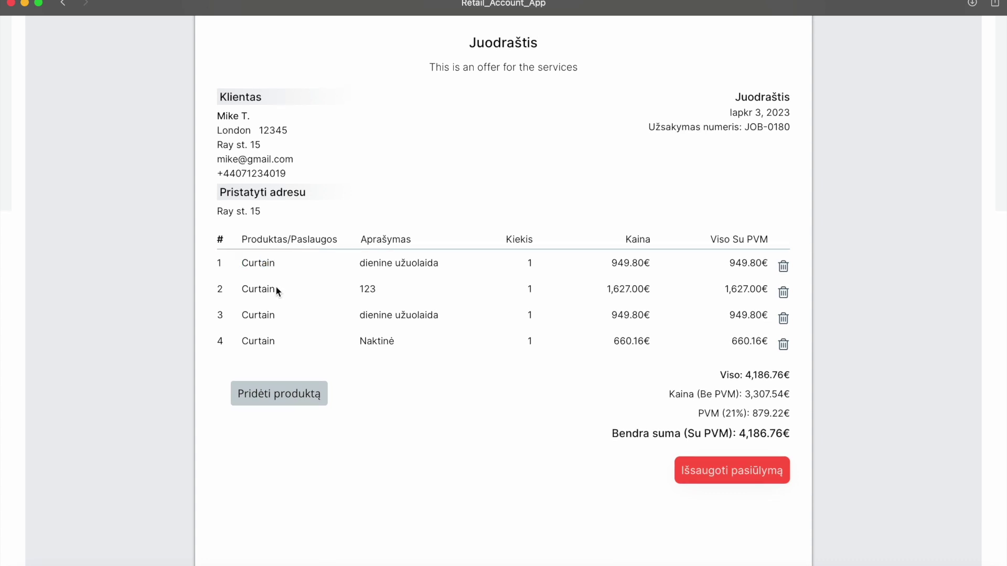
Step: Switch the offer from the simple to the detailed (Detalus) view
{"action": "scroll", "coordinate": [338, 312], "scroll_direction": "up", "scroll_amount": 5}
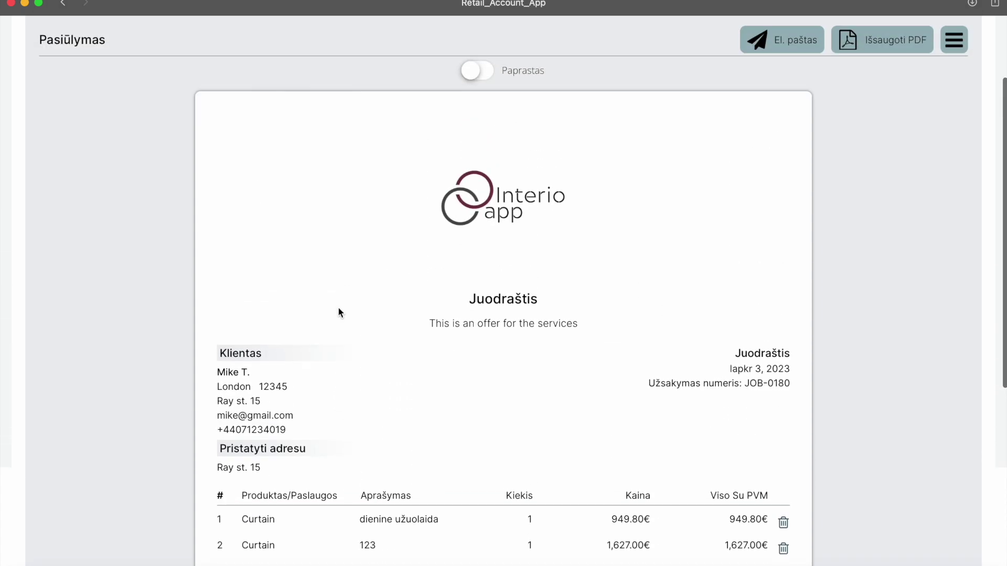
{"action": "scroll", "coordinate": [479, 89], "scroll_direction": "down", "scroll_amount": 1}
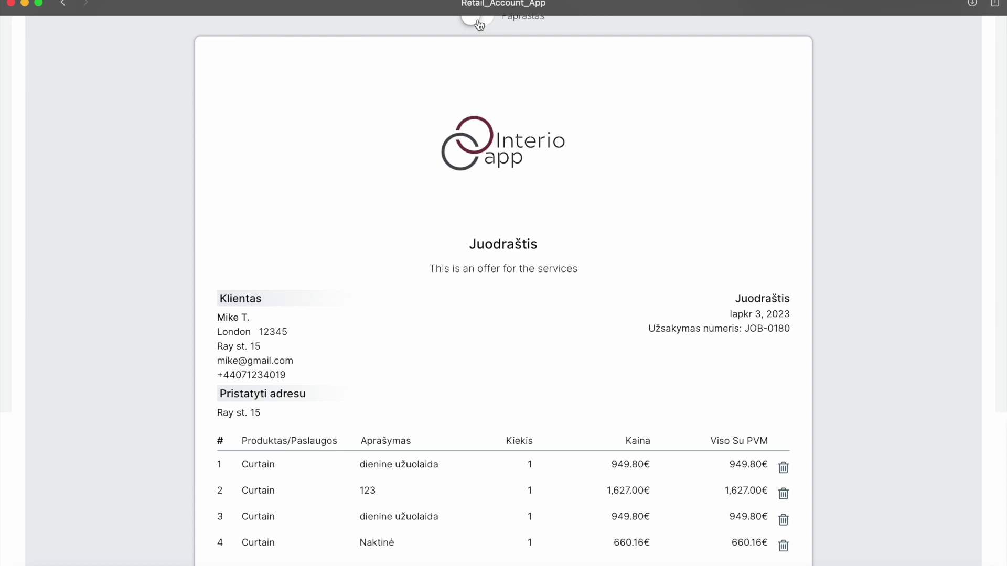
{"action": "scroll", "coordinate": [478, 24], "scroll_direction": "up", "scroll_amount": 1}
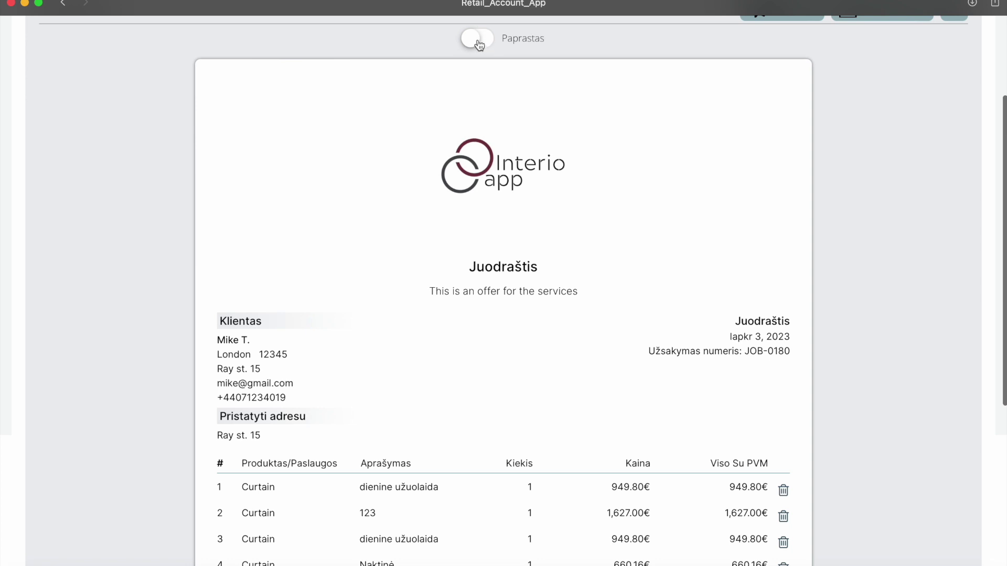
{"action": "left_click", "coordinate": [477, 40]}
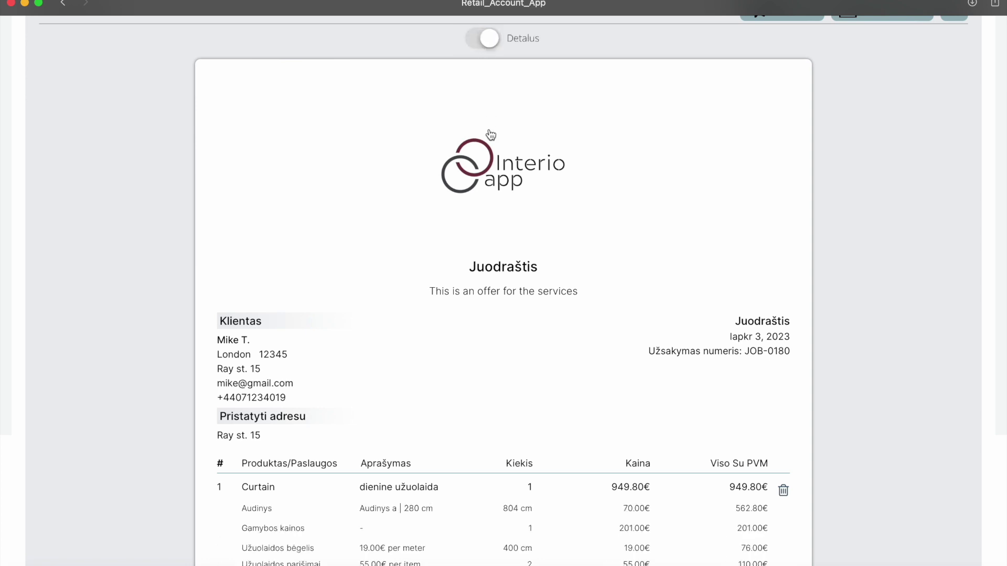
Step: Examine the first curtain's cost breakdown in the product list: fabric, production costs, curtain rail and tiebacks
{"action": "scroll", "coordinate": [491, 135], "scroll_direction": "down", "scroll_amount": 4}
{"action": "scroll", "coordinate": [491, 134], "scroll_direction": "down", "scroll_amount": 3}
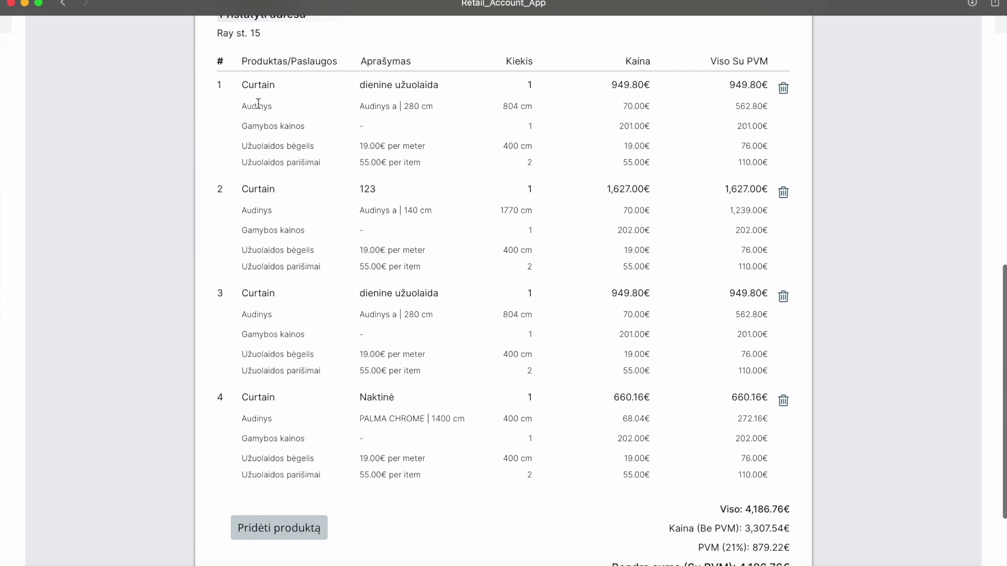
{"action": "left_click_drag", "start_coordinate": [243, 106], "coordinate": [789, 168]}
{"action": "left_click", "coordinate": [499, 172]}
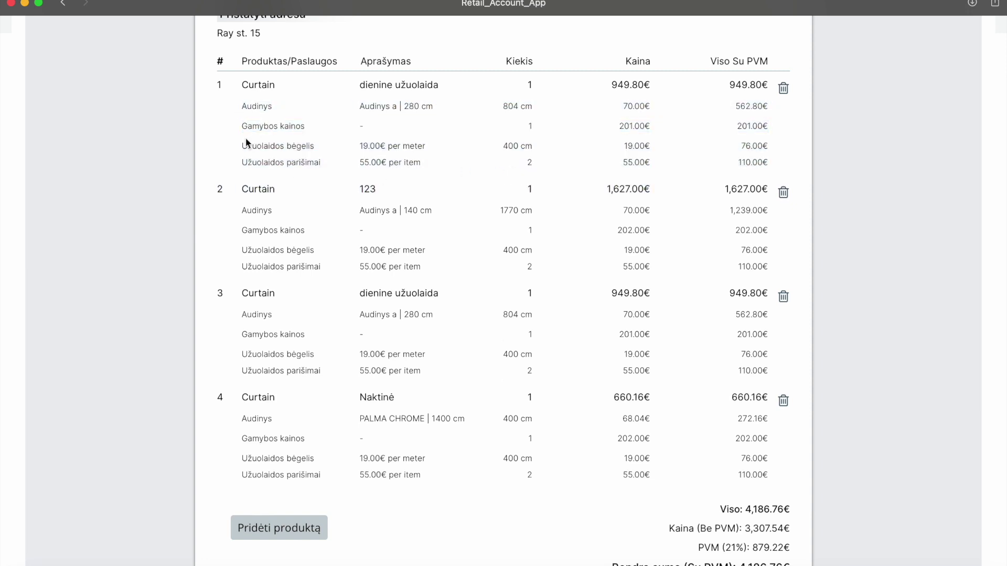
{"action": "left_click_drag", "start_coordinate": [244, 145], "coordinate": [324, 149]}
{"action": "left_click_drag", "start_coordinate": [239, 164], "coordinate": [333, 162]}
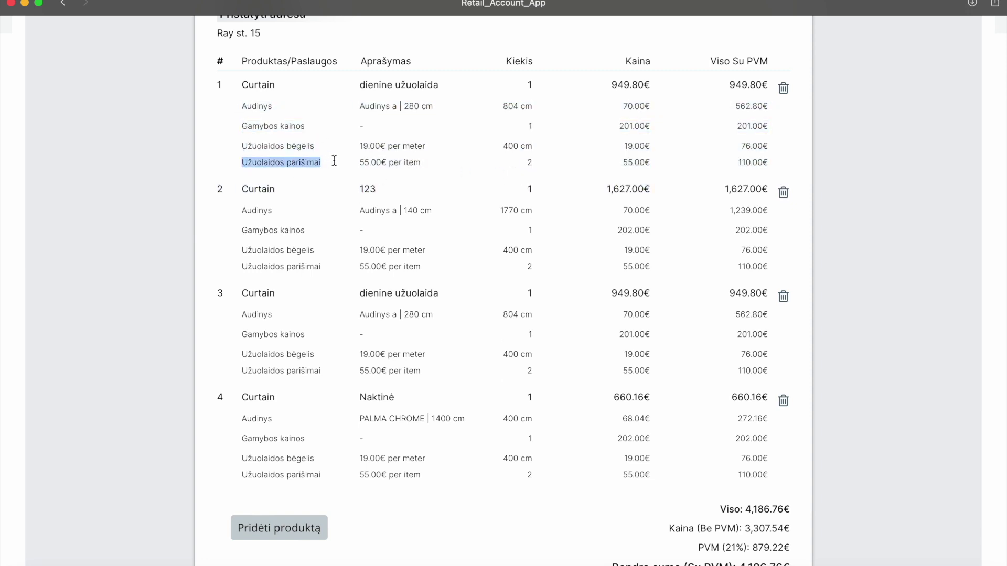
{"action": "left_click", "coordinate": [336, 162]}
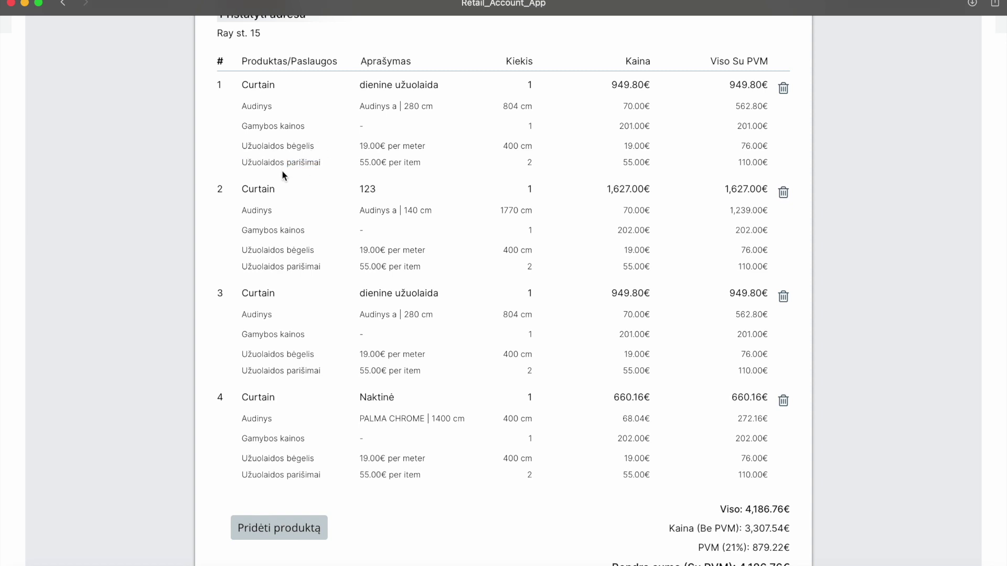
{"action": "double_click", "coordinate": [245, 105]}
{"action": "left_click_drag", "start_coordinate": [253, 126], "coordinate": [370, 121]}
Step: Save the detailed offer (Išsaugoti pasiūlymą)
{"action": "scroll", "coordinate": [370, 121], "scroll_direction": "down", "scroll_amount": 3}
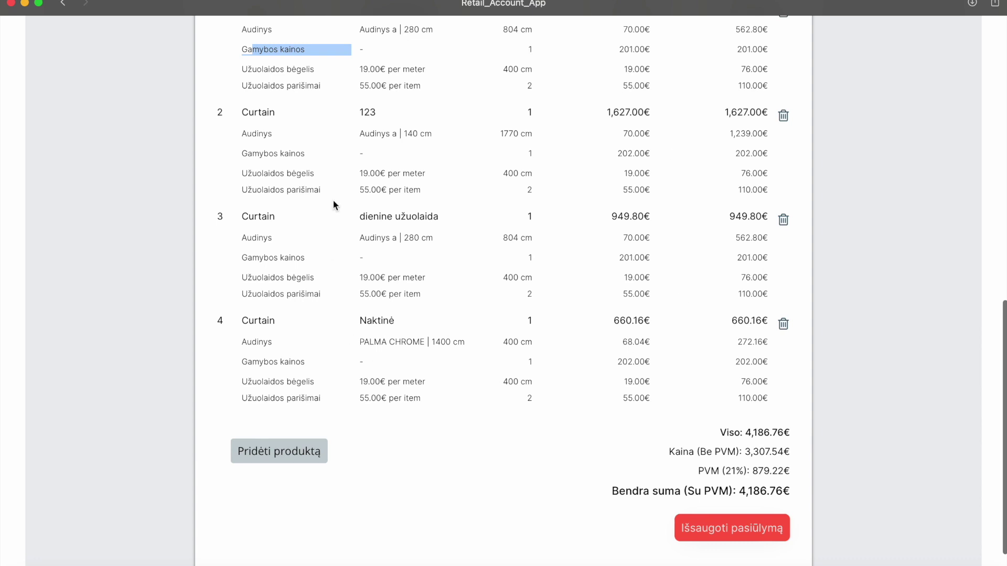
{"action": "scroll", "coordinate": [545, 391], "scroll_direction": "down", "scroll_amount": 2}
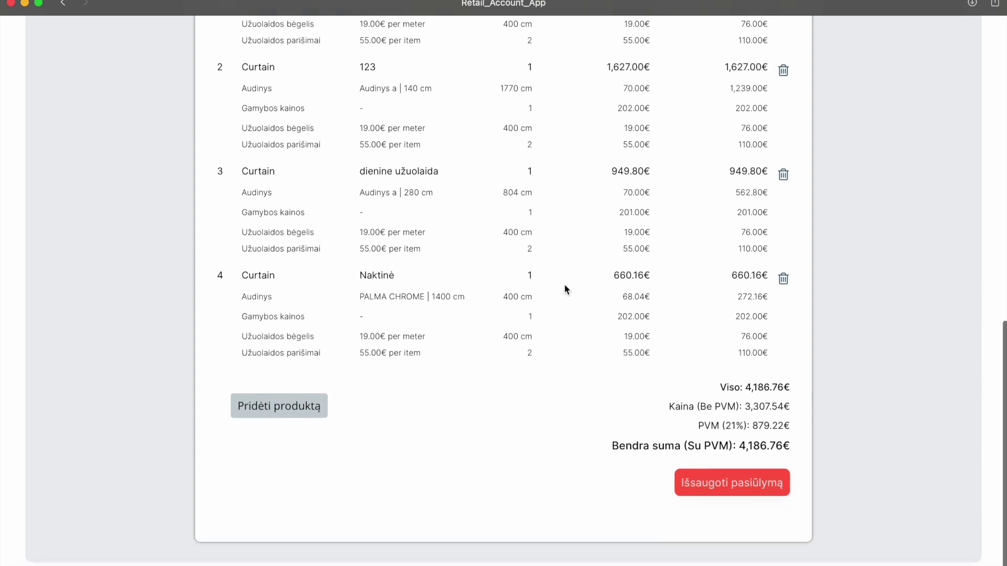
{"action": "left_click", "coordinate": [731, 486]}
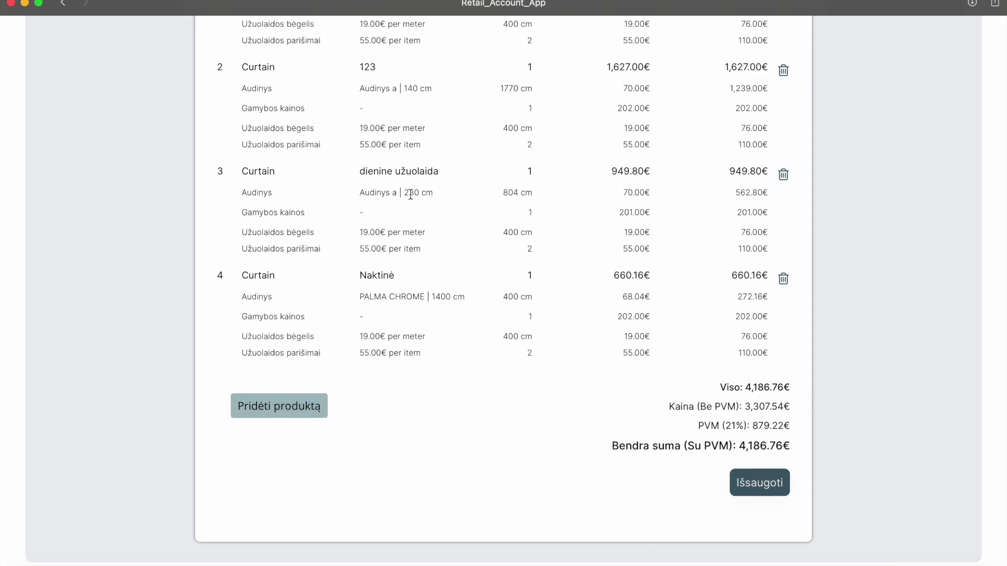
Step: Look over the saved offer and open the form for adding another product (Pridėti produktą) below the product list
{"action": "scroll", "coordinate": [367, 257], "scroll_direction": "up", "scroll_amount": 15}
{"action": "scroll", "coordinate": [413, 314], "scroll_direction": "down", "scroll_amount": 15}
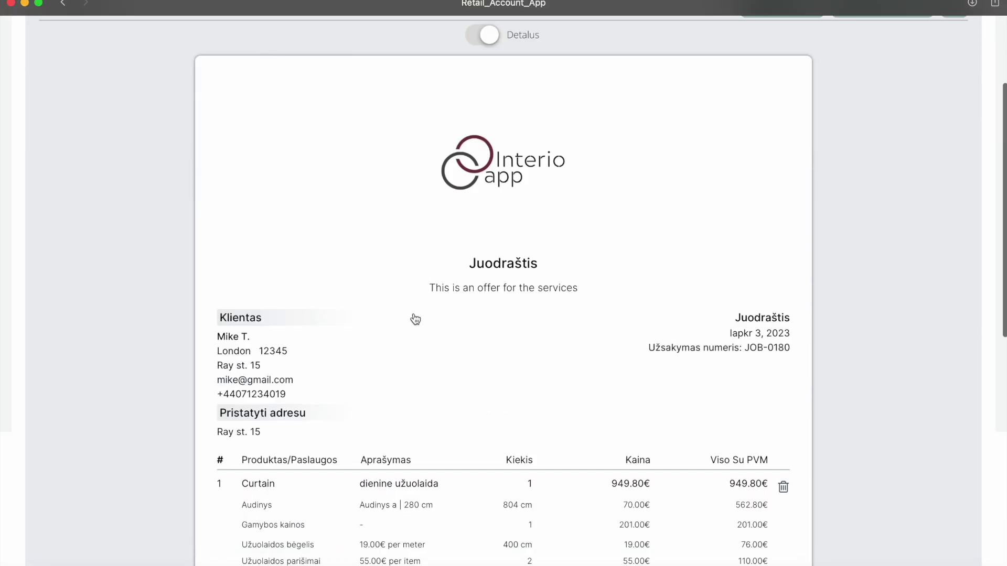
{"action": "scroll", "coordinate": [414, 309], "scroll_direction": "up", "scroll_amount": 15}
{"action": "scroll", "coordinate": [326, 263], "scroll_direction": "down", "scroll_amount": 15}
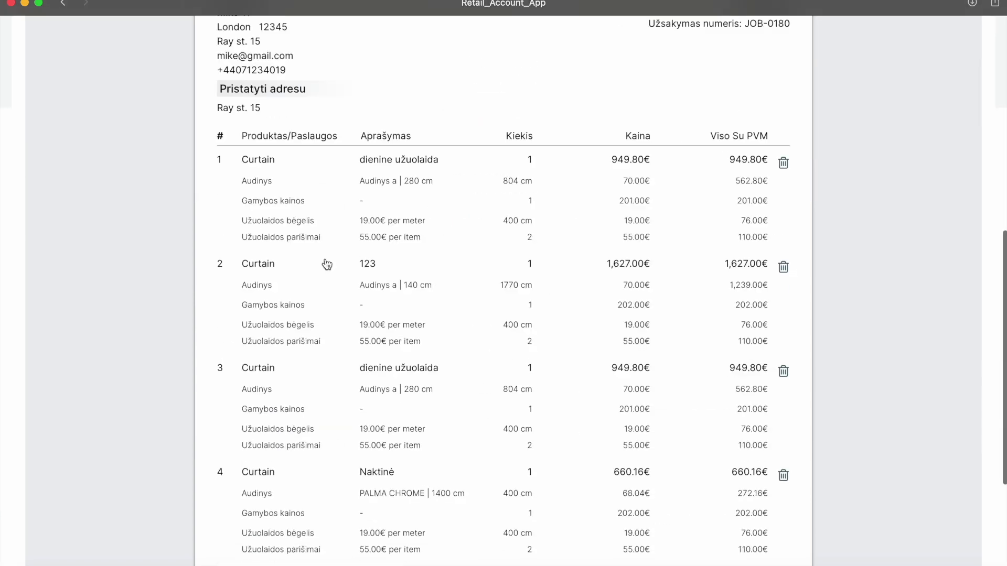
{"action": "left_click", "coordinate": [261, 415]}
{"action": "scroll", "coordinate": [261, 417], "scroll_direction": "down", "scroll_amount": 3}
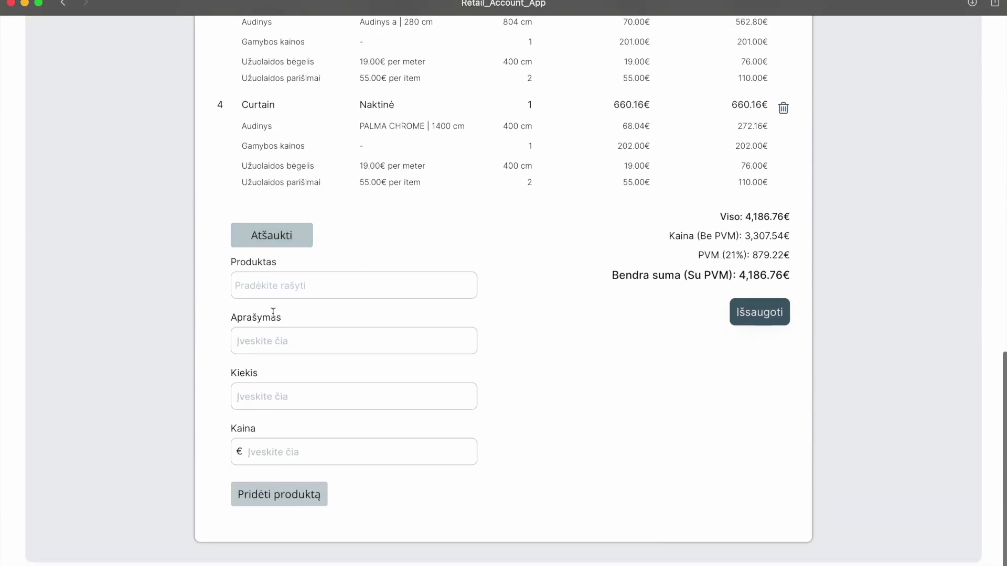